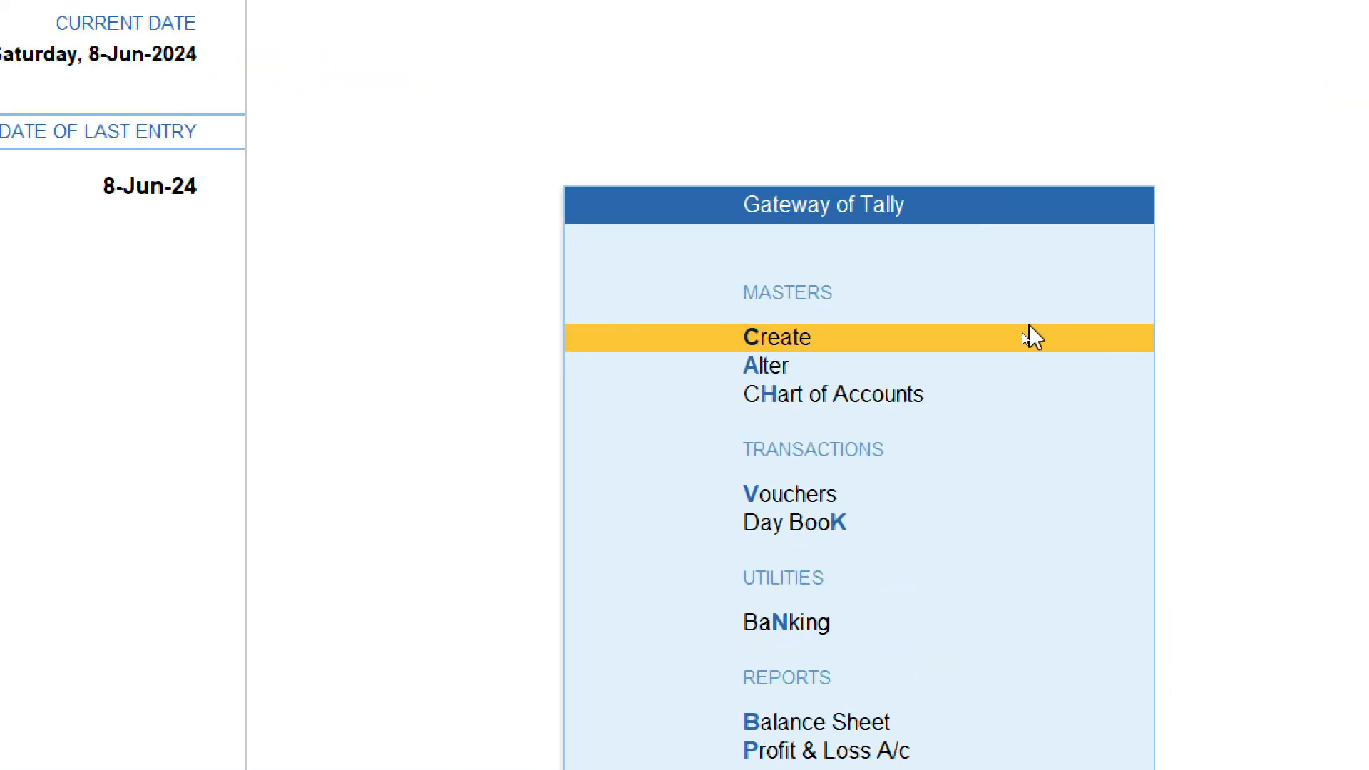
Open the Display More Reports list from the Gateway of Tally
key(Down)
key(Down)
key(Down)
key(Down)
key(Down)
key(Down)
key(Down)
key(Down)
key(Down)
key(Down)
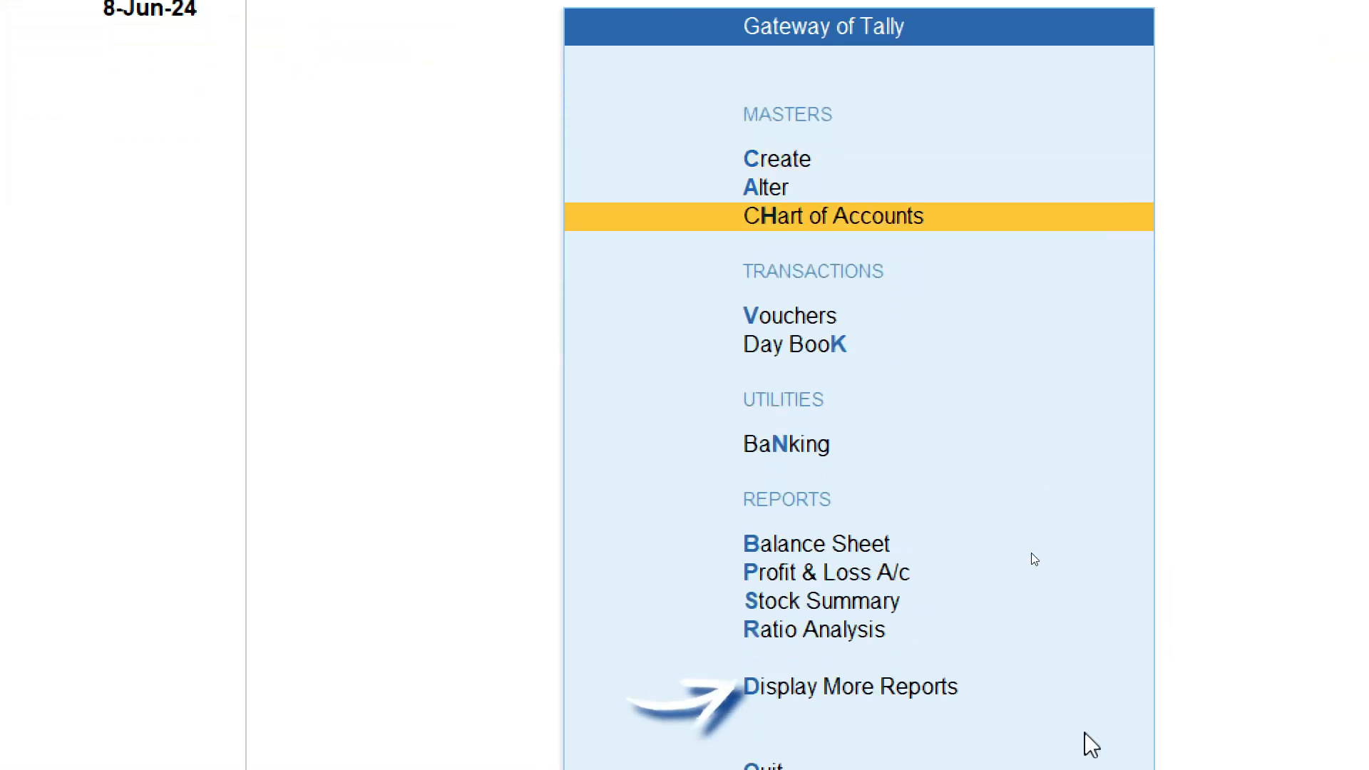
key(Return)
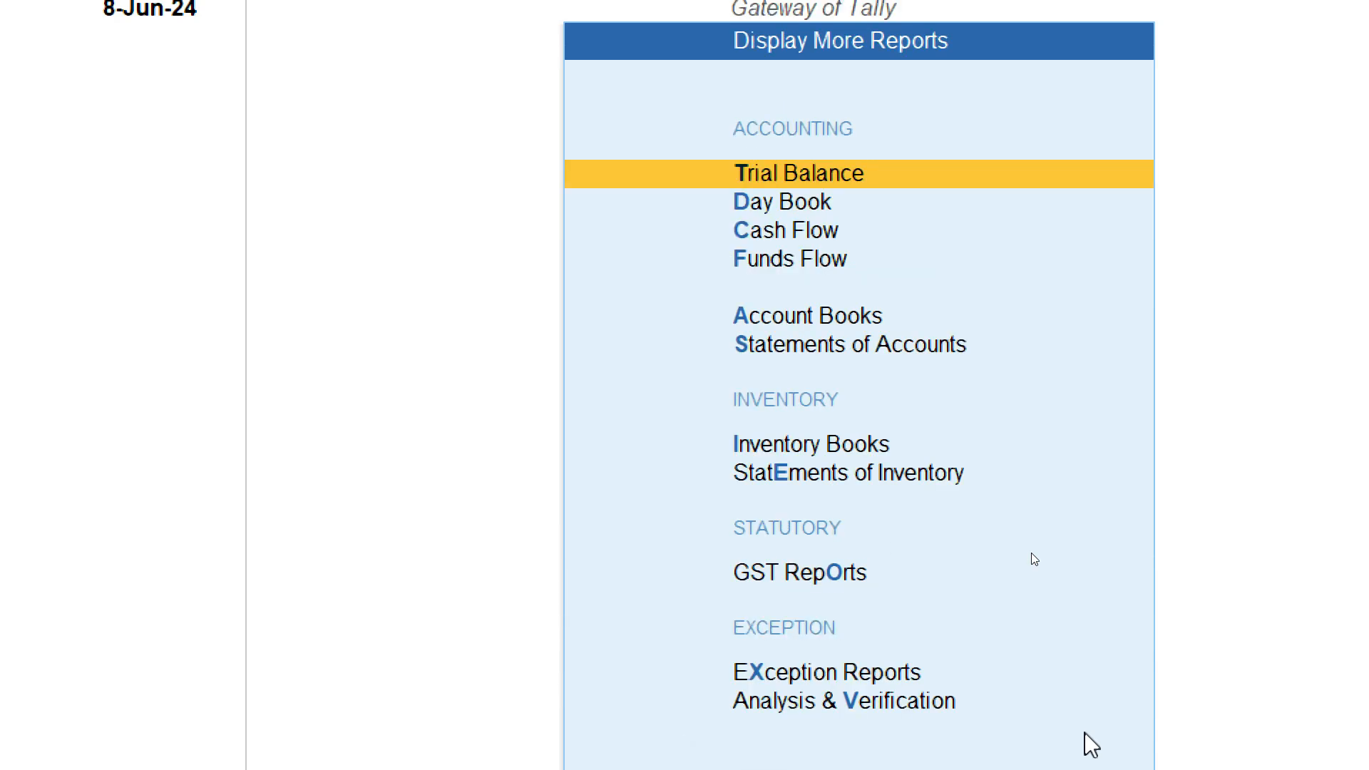
Open Account Books from the accounting reports
key(Down)
key(Down)
key(Down)
key(Down)
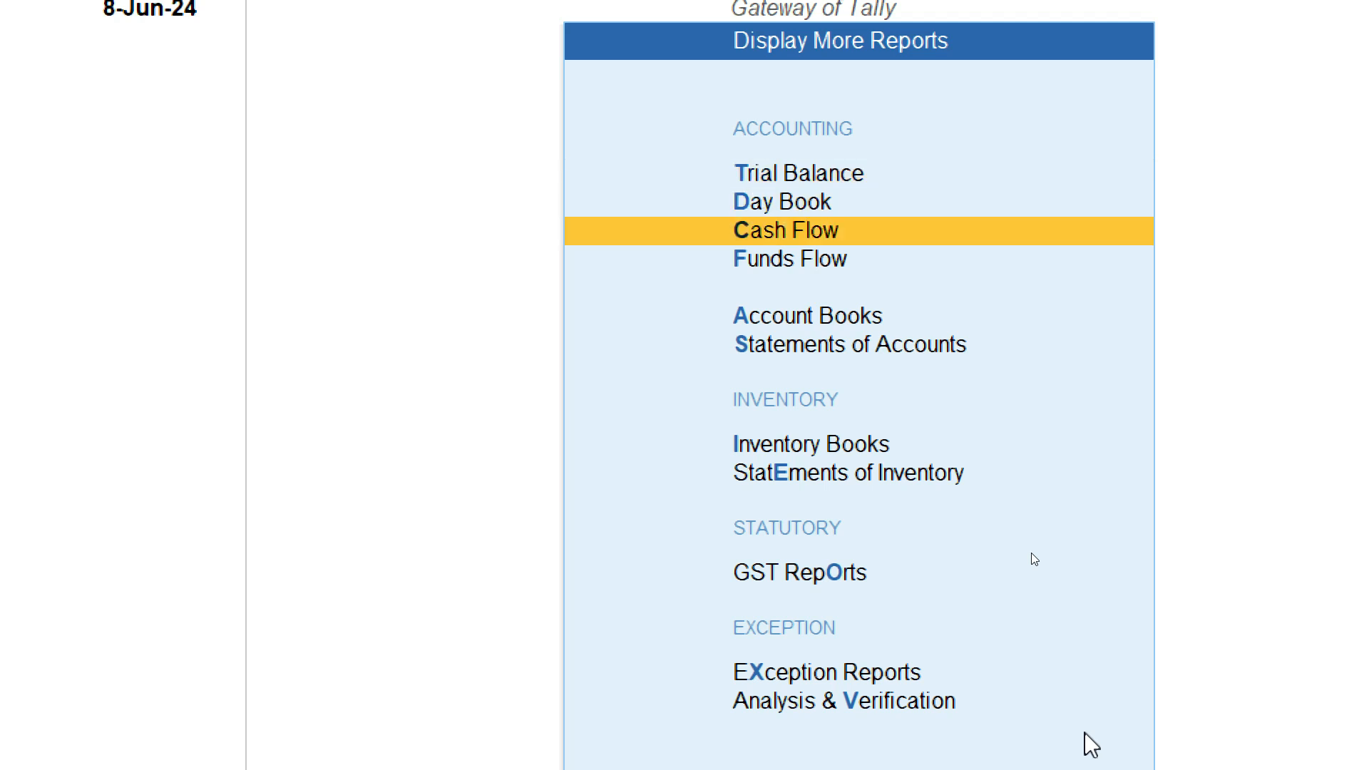
key(Return)
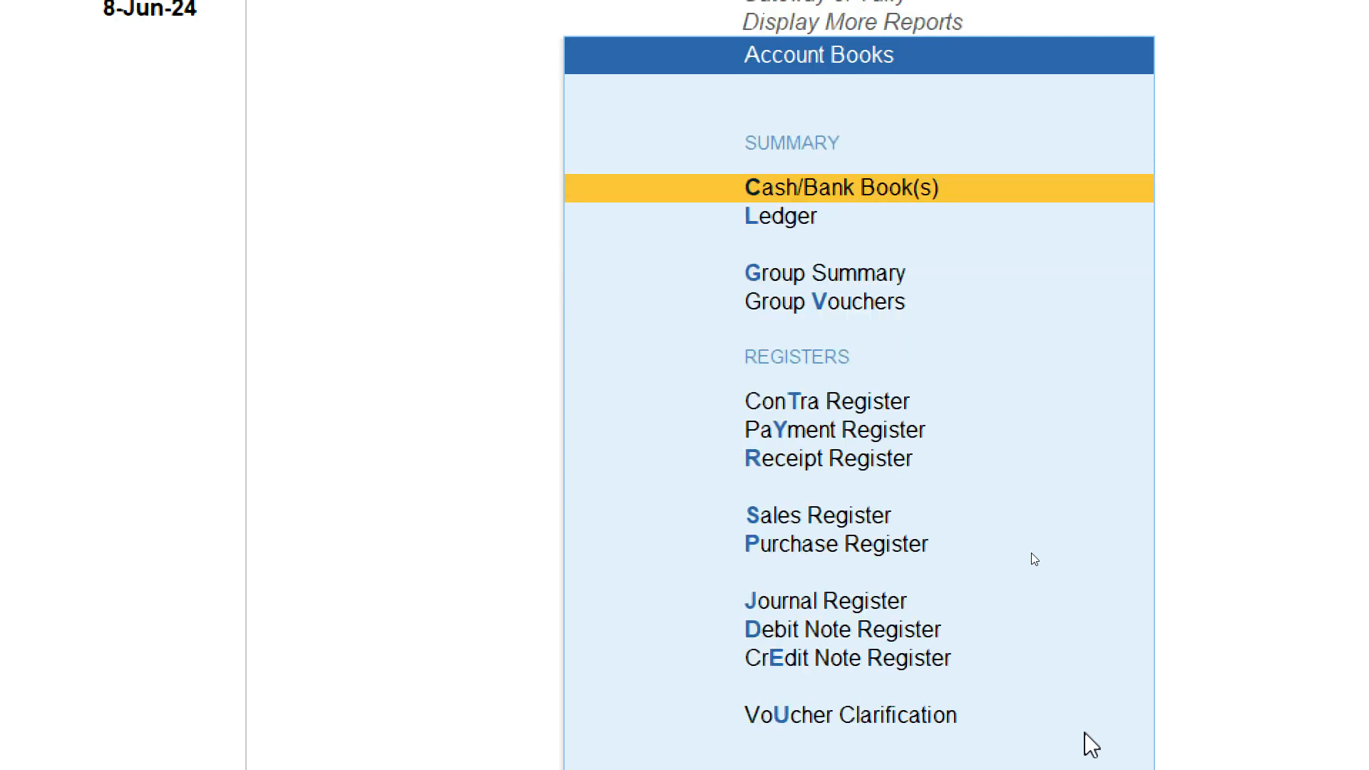
Open the Sales Register from the account book registers
key(Down)
key(Down)
key(Down)
key(Down)
key(Down)
key(Down)
key(Down)
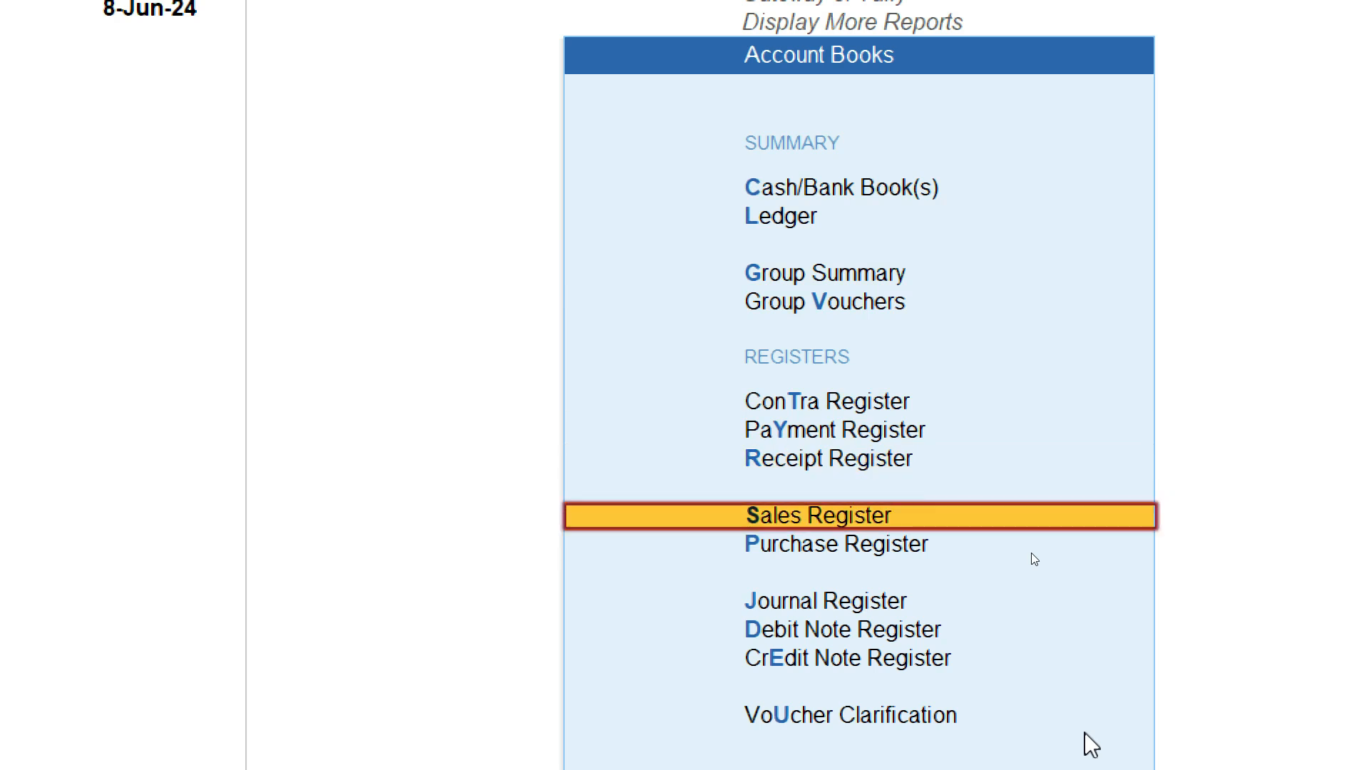
key(Return)
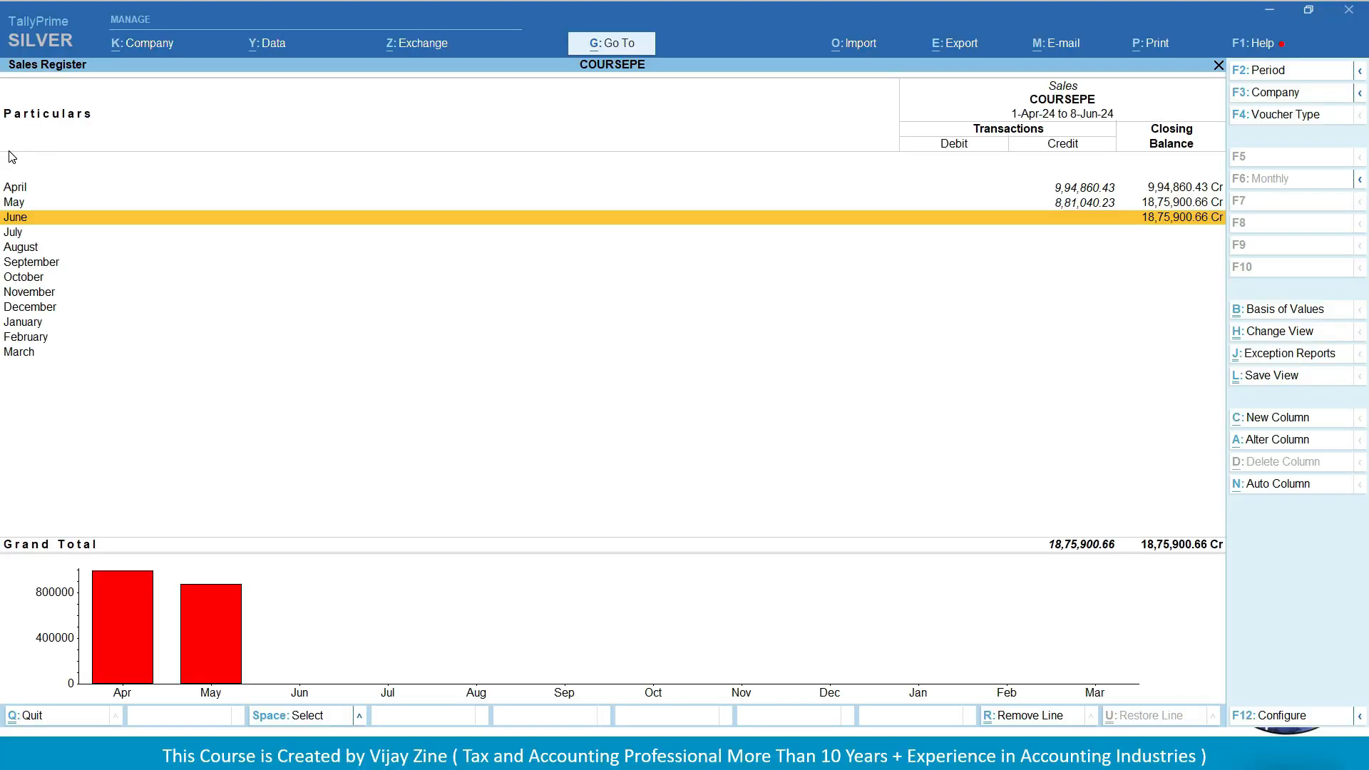
Open May's sales voucher list and check its last and first entries
key(Up)
key(Up)
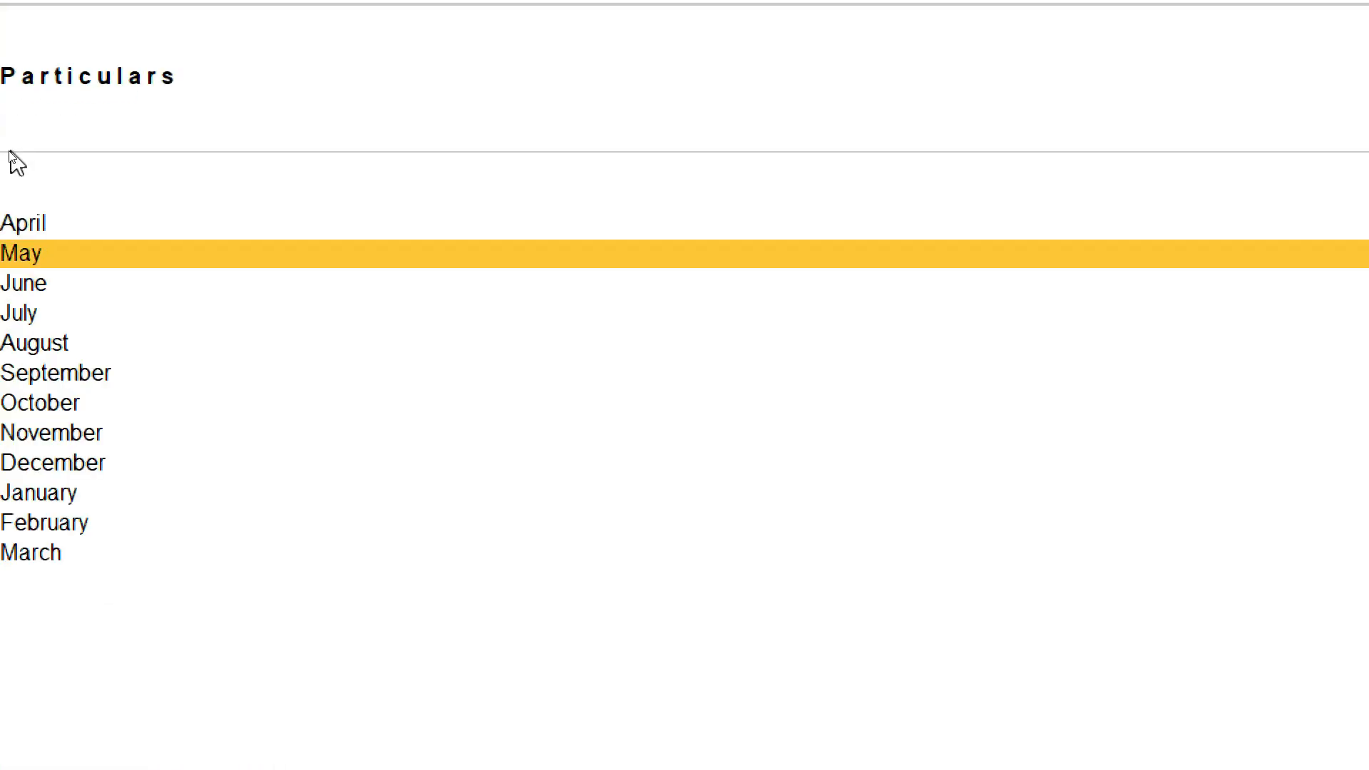
key(Down)
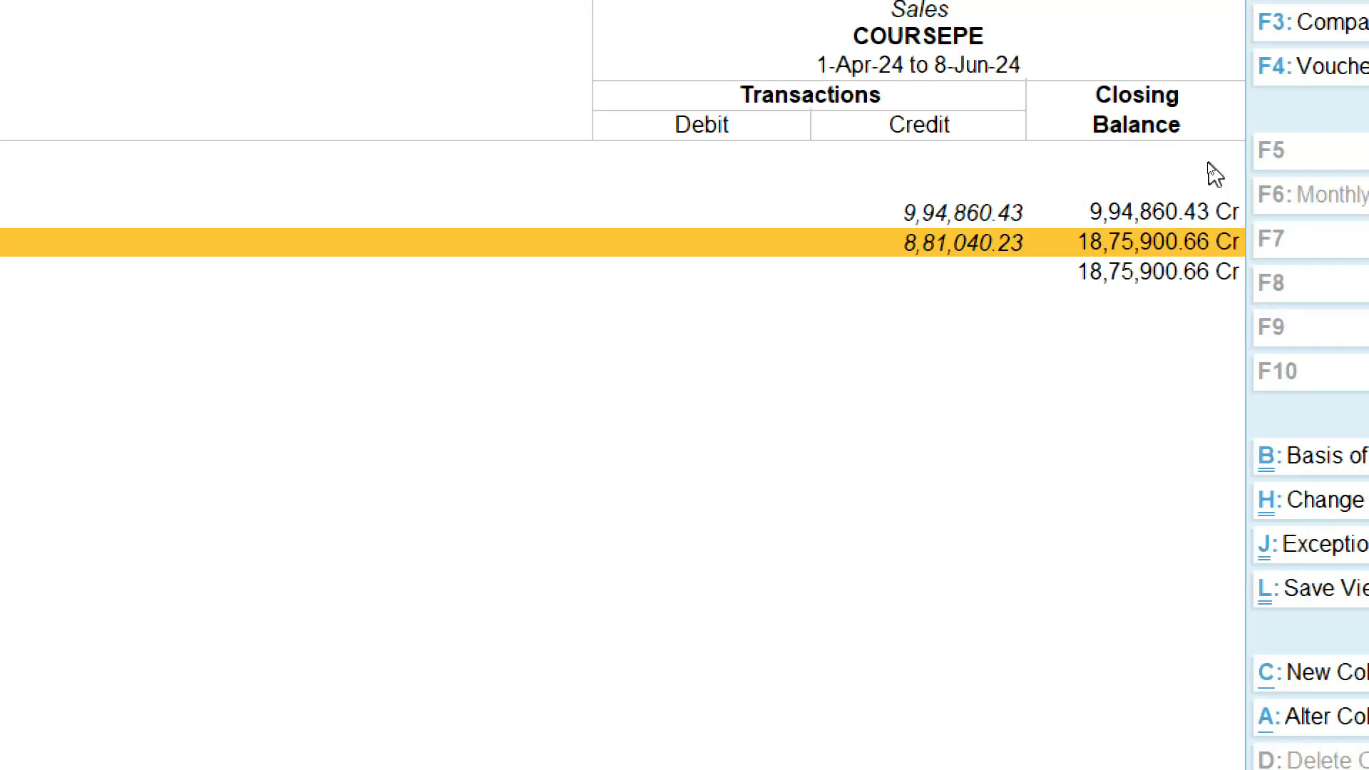
key(Up)
key(Down)
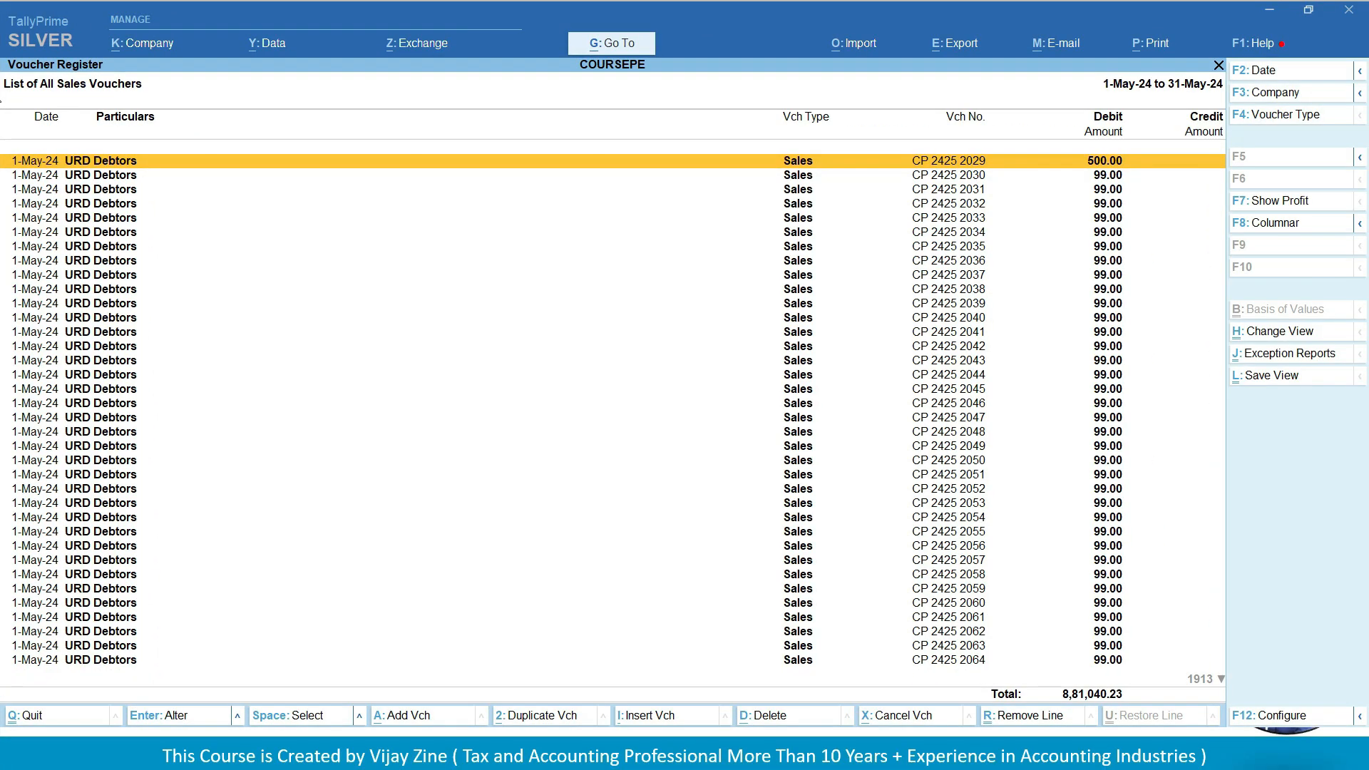
key(End)
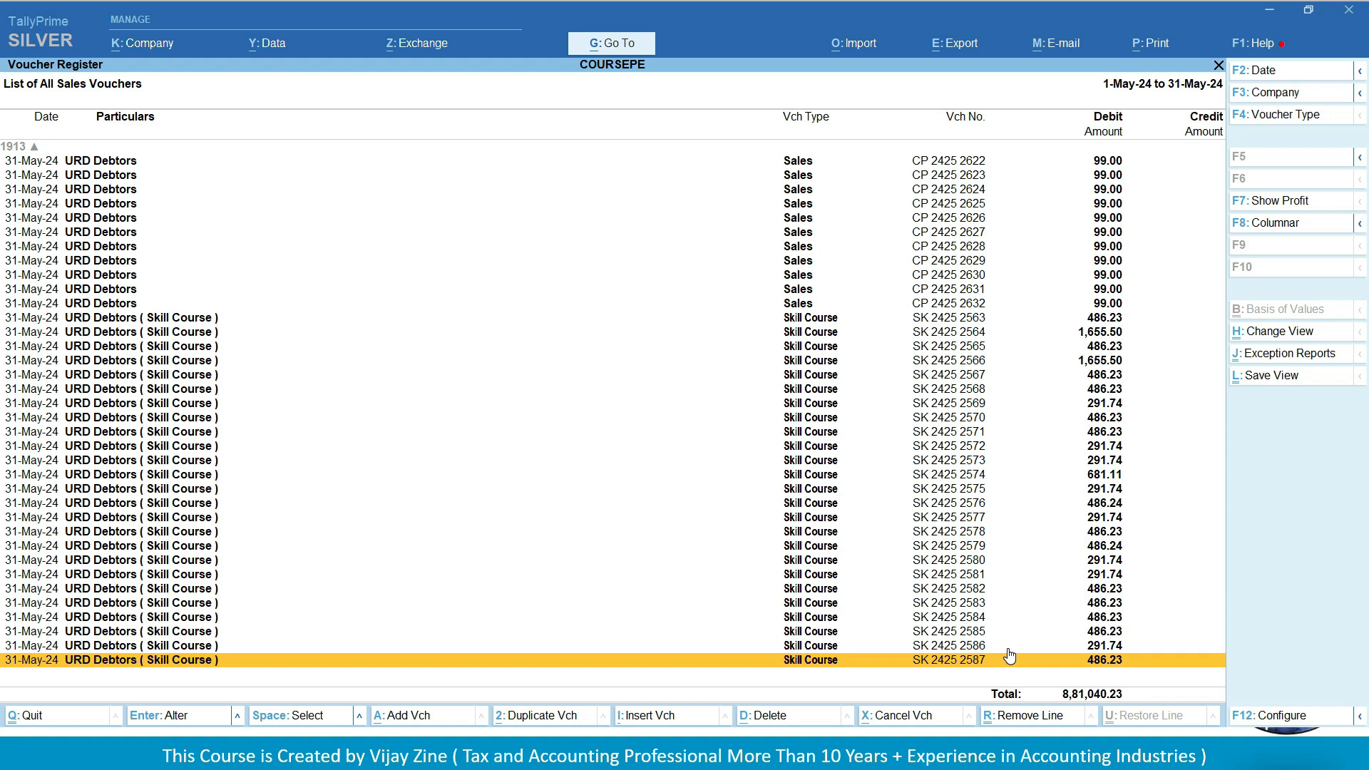
key(Home)
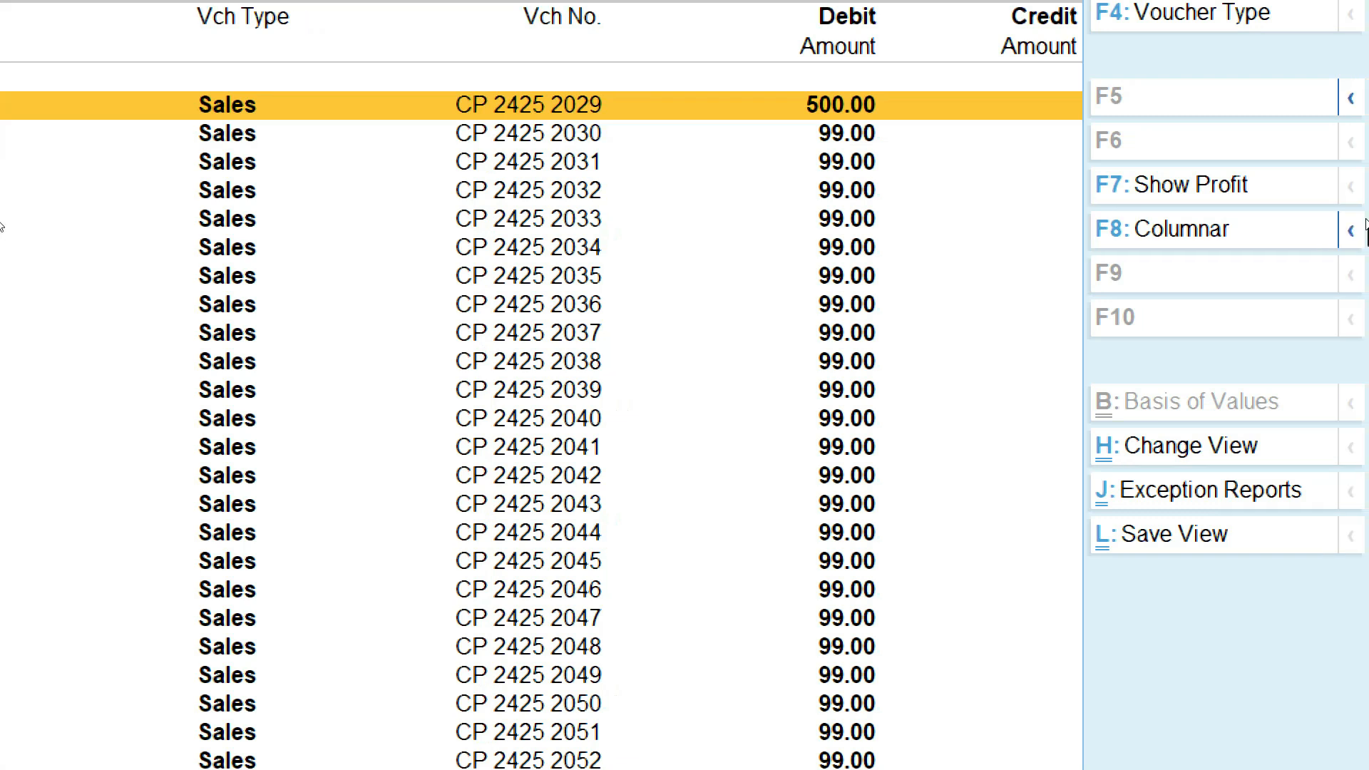
Open the columnar register settings and keep party's address, voucher type, voucher number, consignee/buyer name and GSTIN/UIN shown
click(1194, 233)
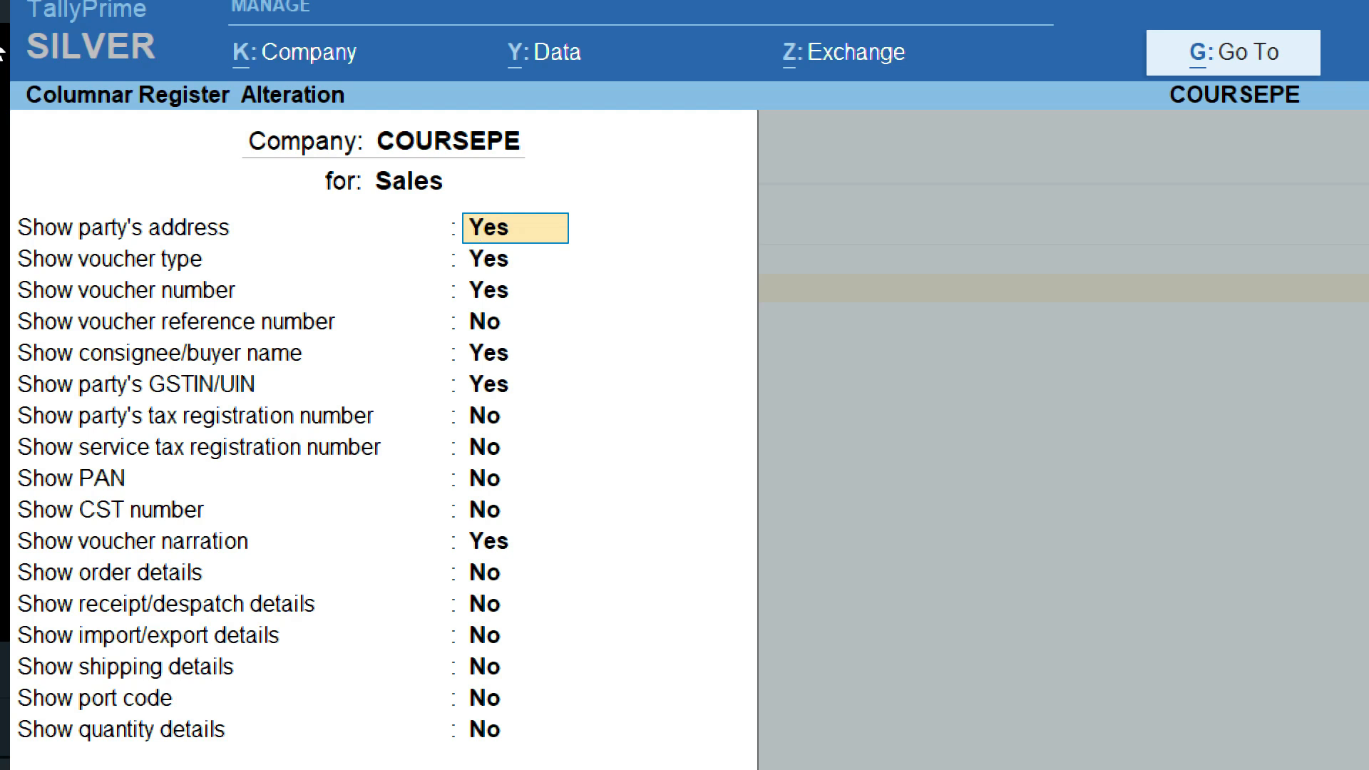
key(Return)
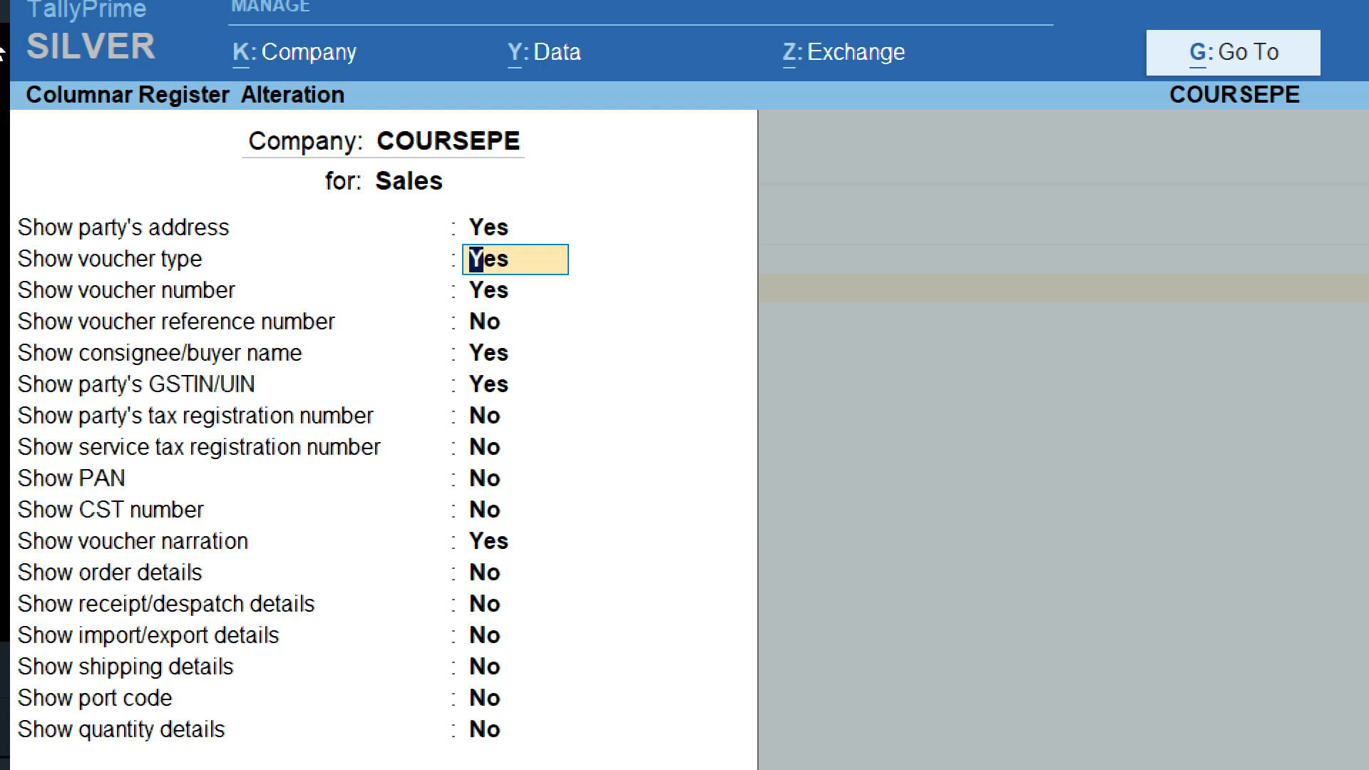
key(Return)
key(Return)
key(Return)
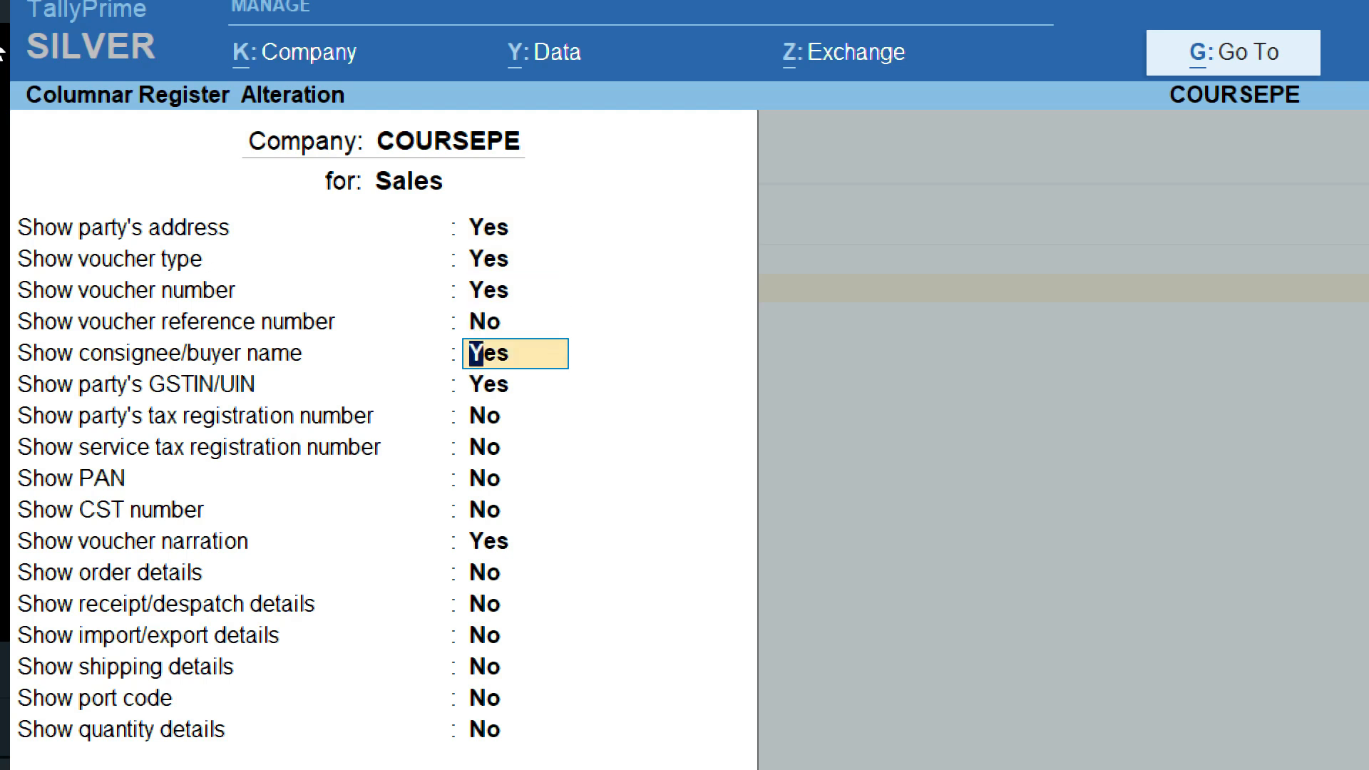
key(Return)
key(Return)
key(Return)
key(Return)
key(Return)
key(Return)
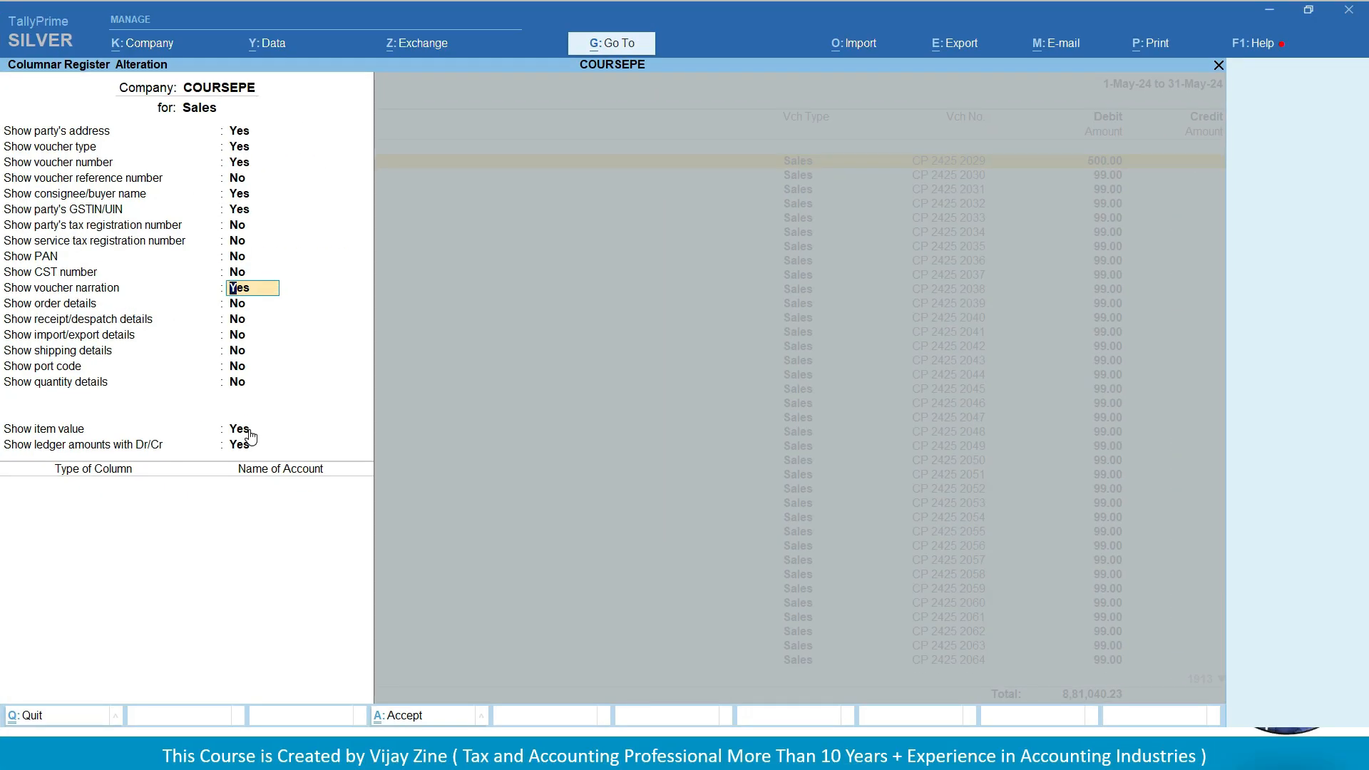
Keep voucher narration, item value and Dr/Cr ledger amounts shown, end the column list, and accept the columnar register
key(Return)
key(Return)
key(Return)
key(Return)
key(Return)
key(Return)
key(Return)
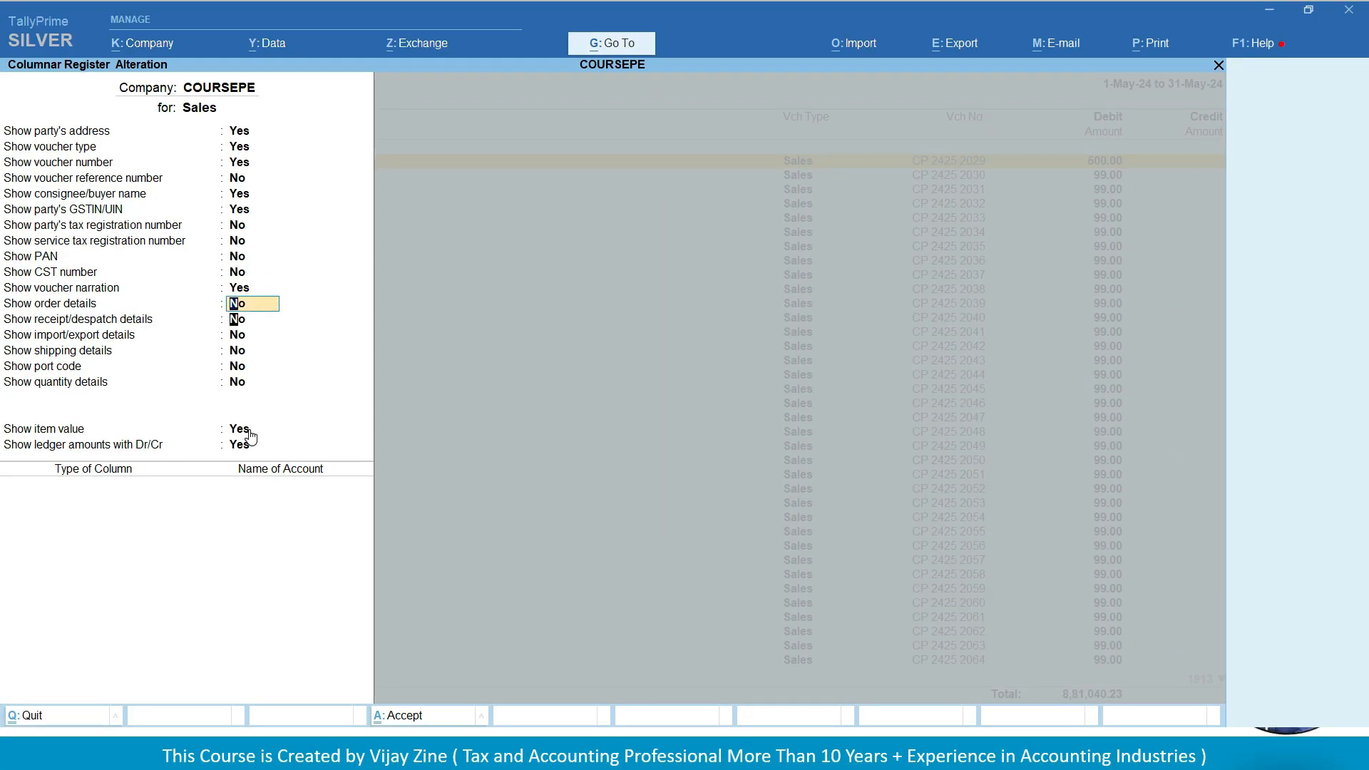
key(Return)
key(Return)
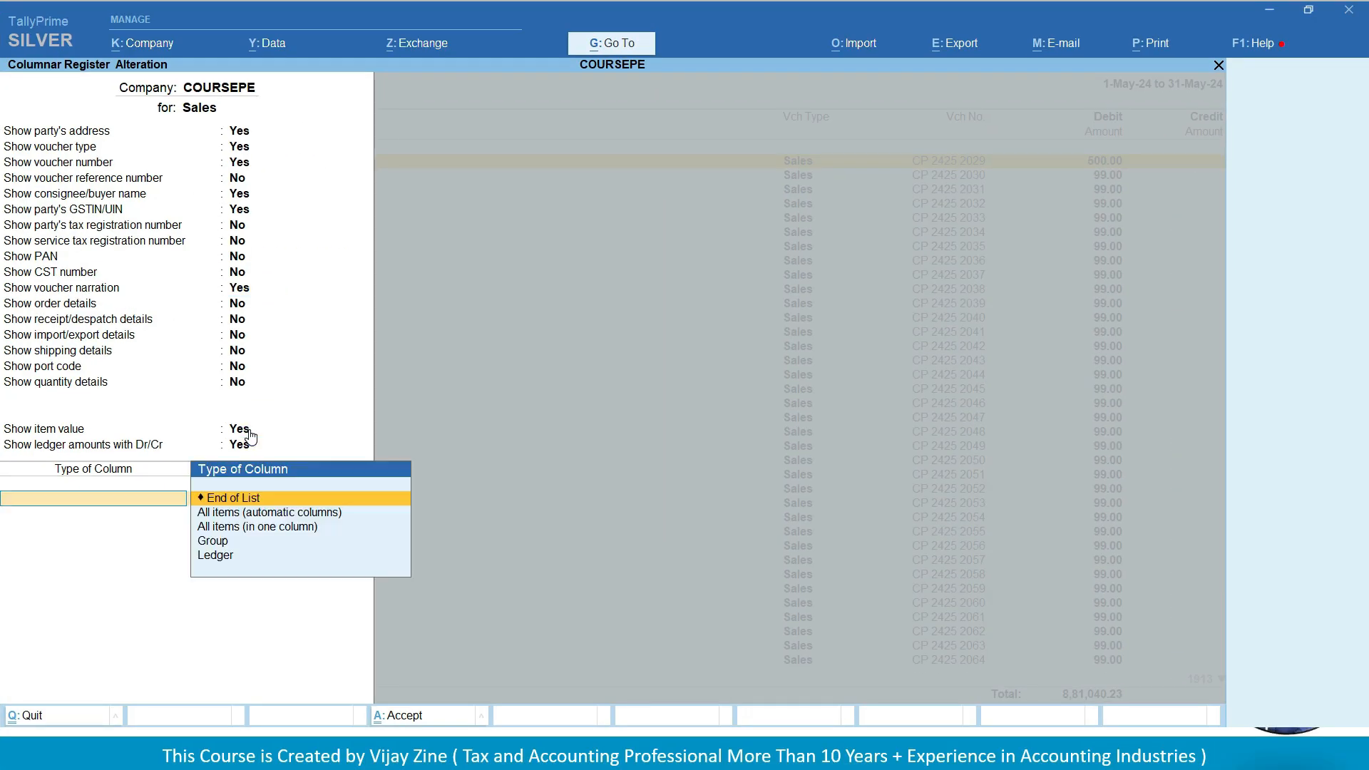
key(Return)
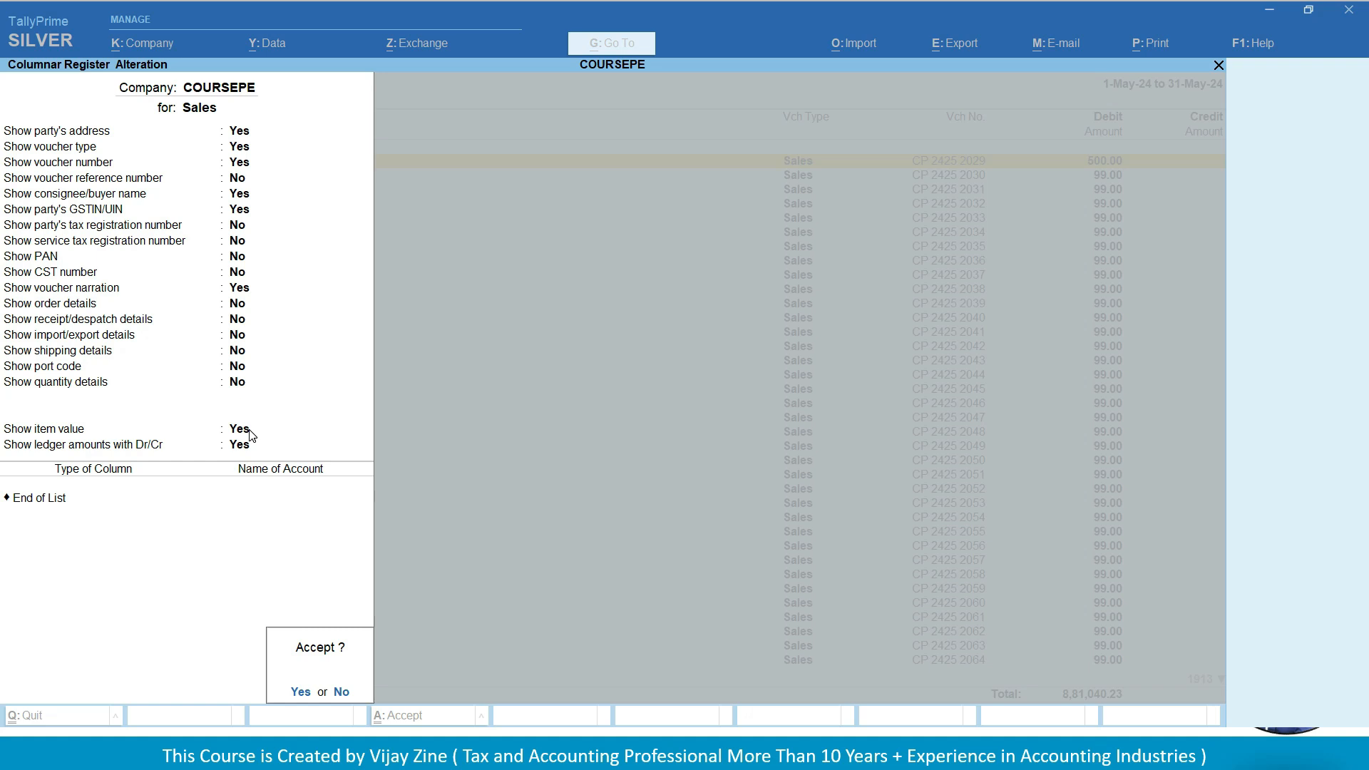
key(Return)
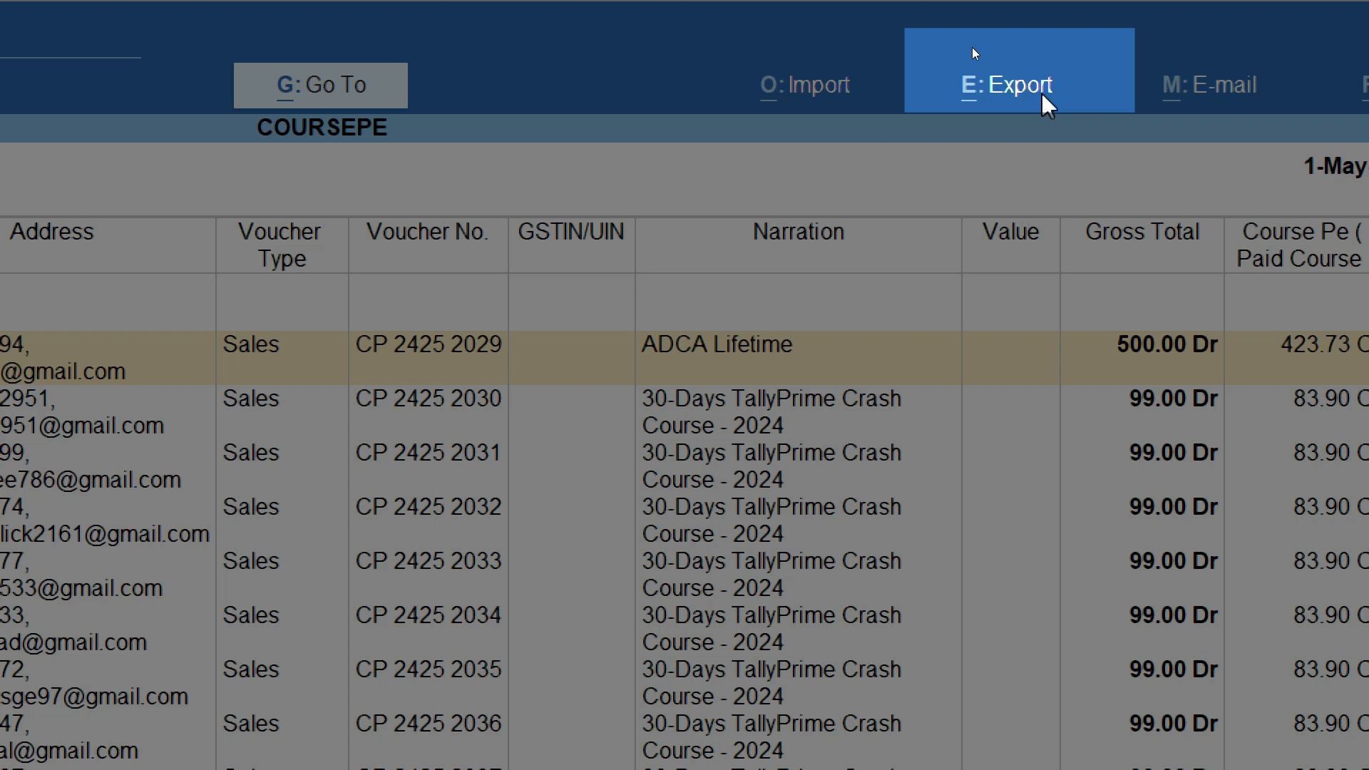
Open the export configuration for the current report and set Format of Report to Detailed
click(1046, 100)
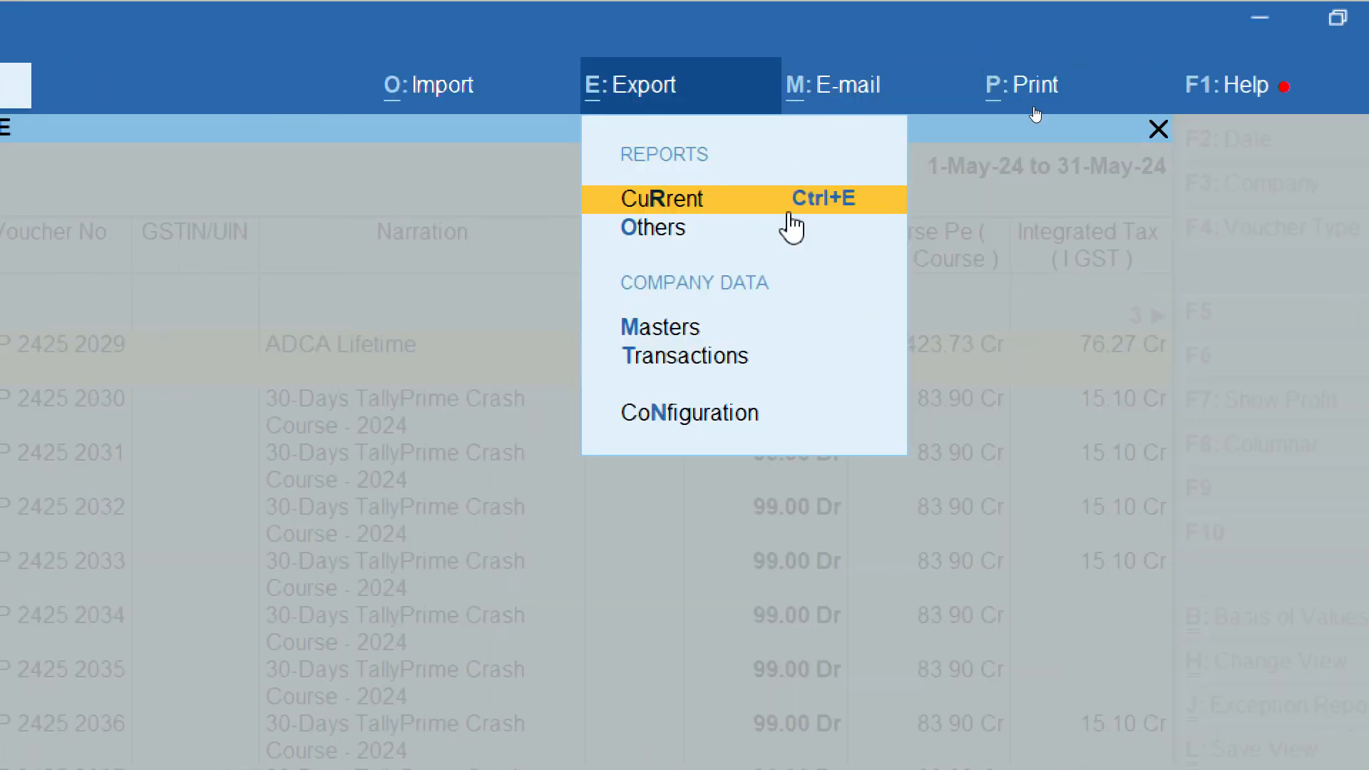
click(789, 207)
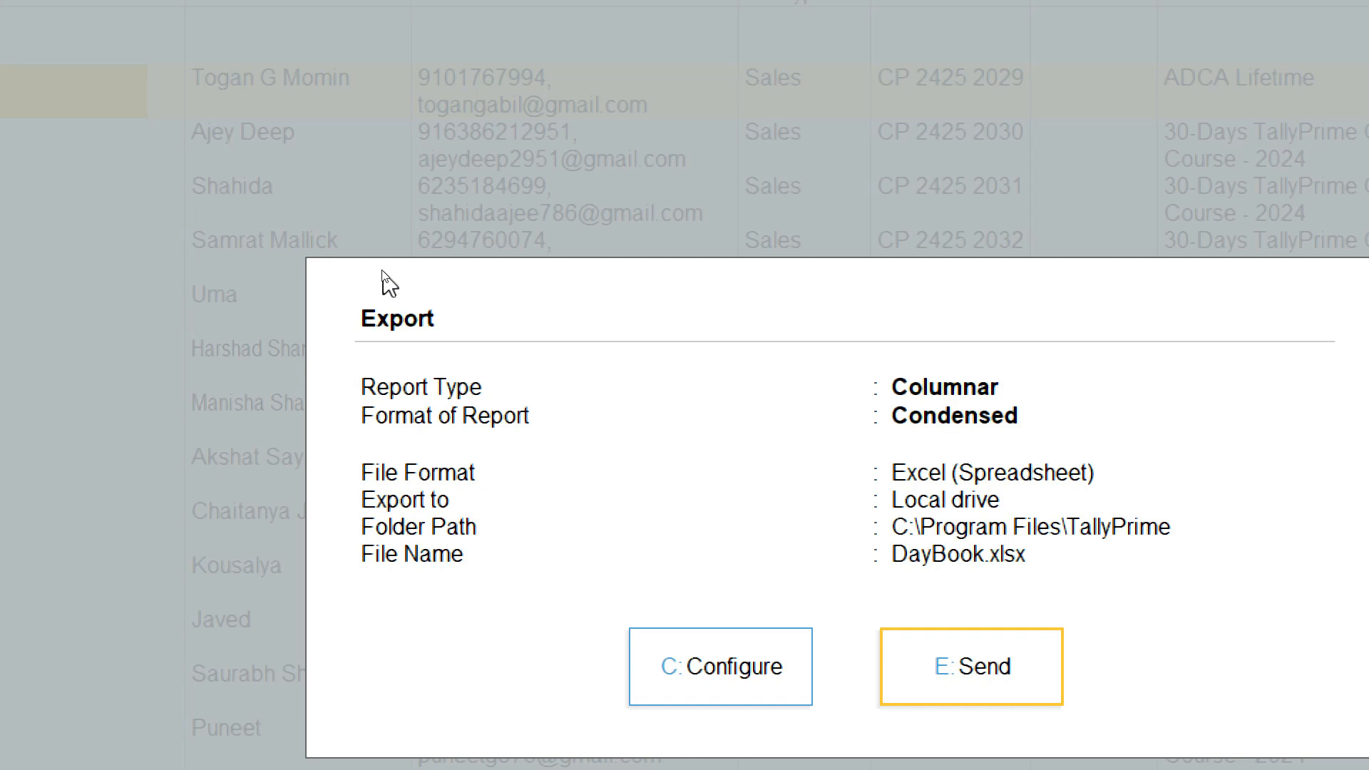
key(Left)
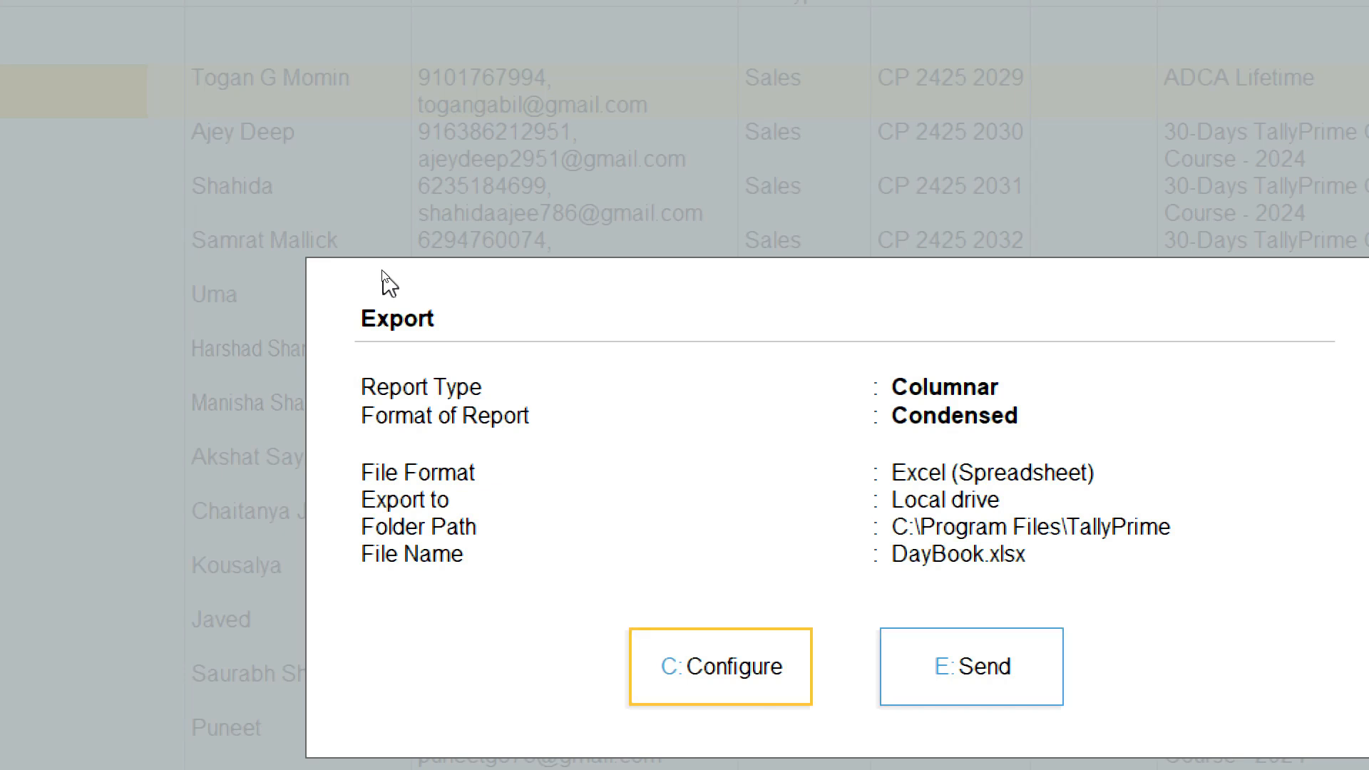
key(Return)
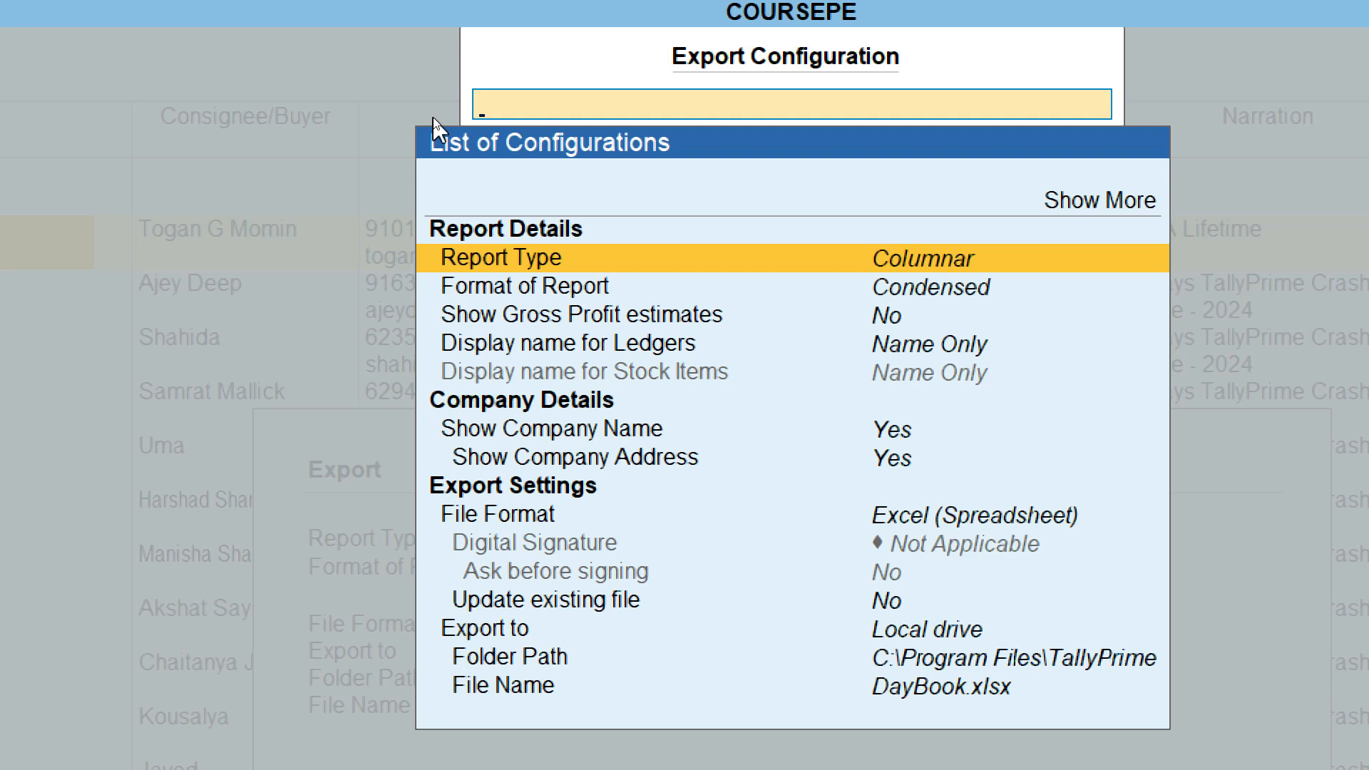
key(Down)
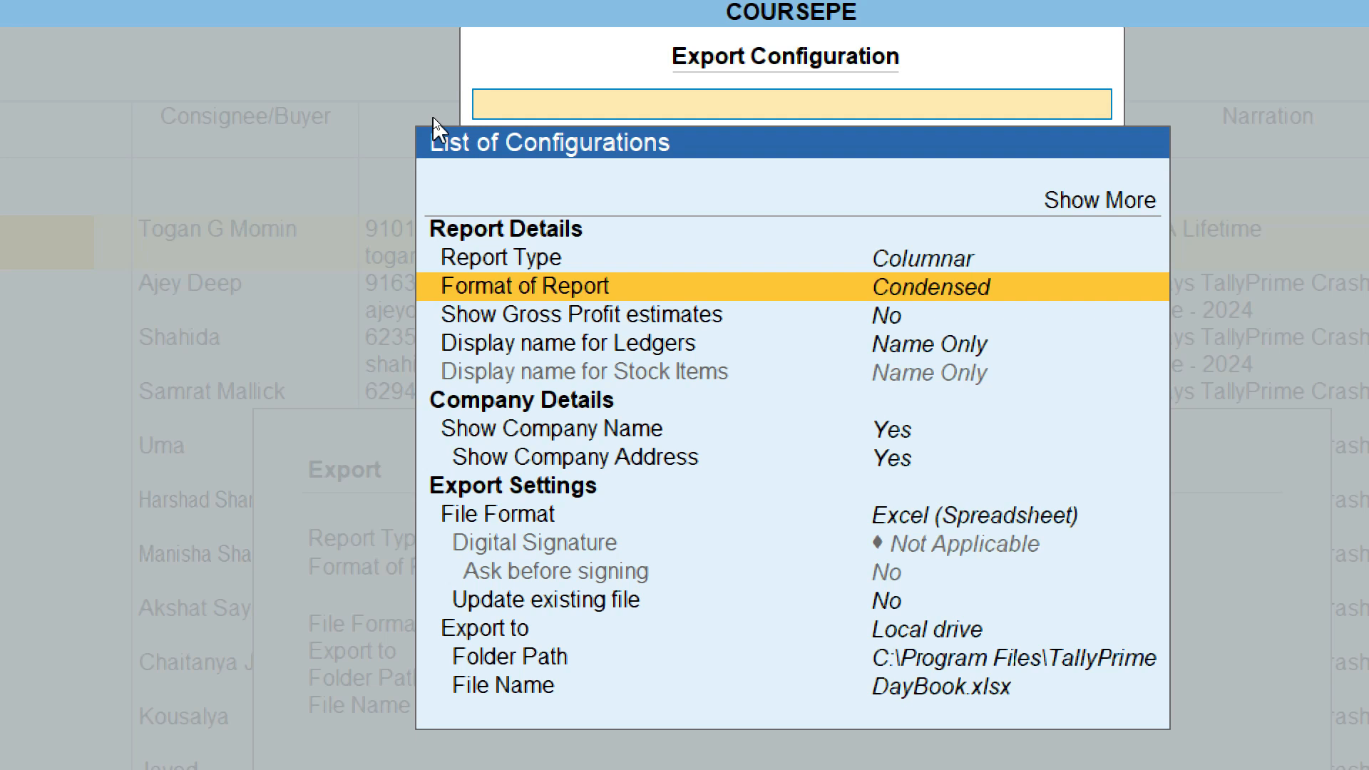
key(Return)
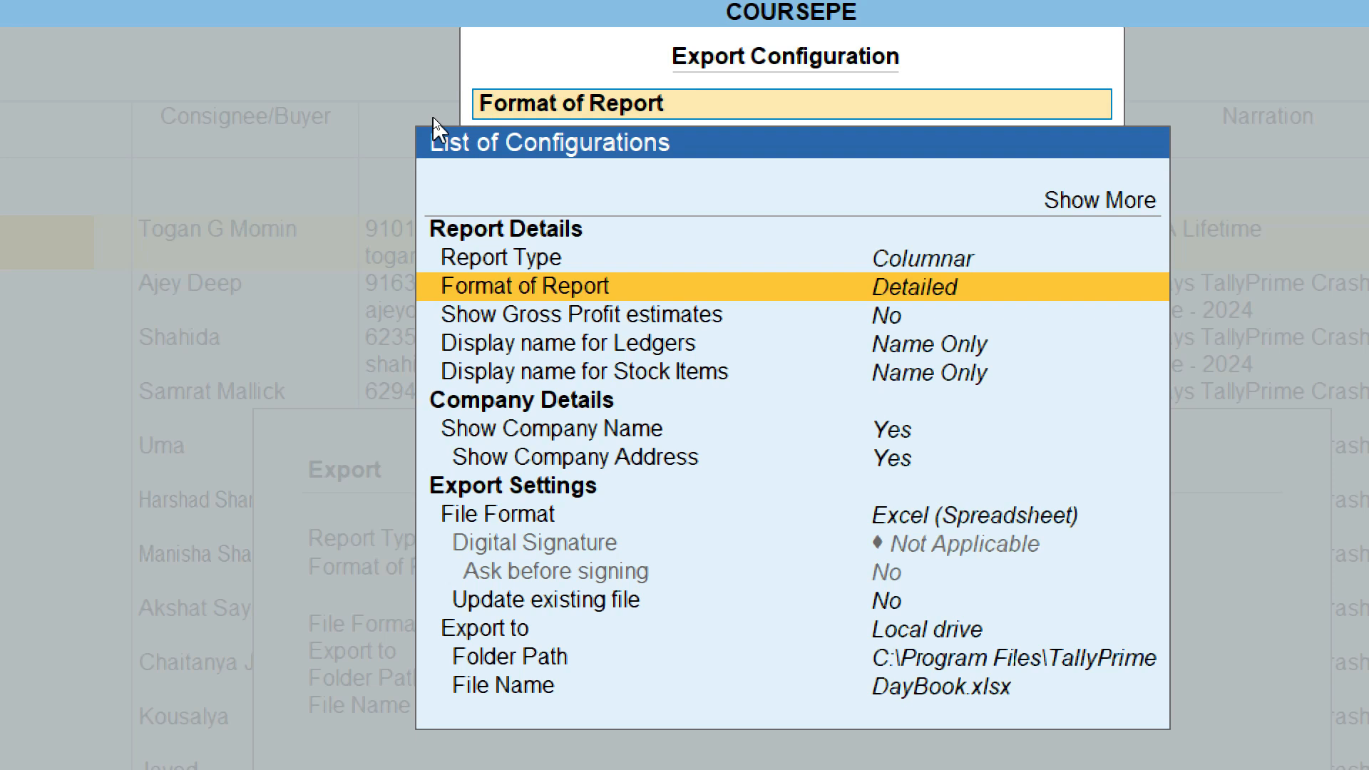
Review the display name, company details and file format settings in the export configuration
key(Down)
key(Down)
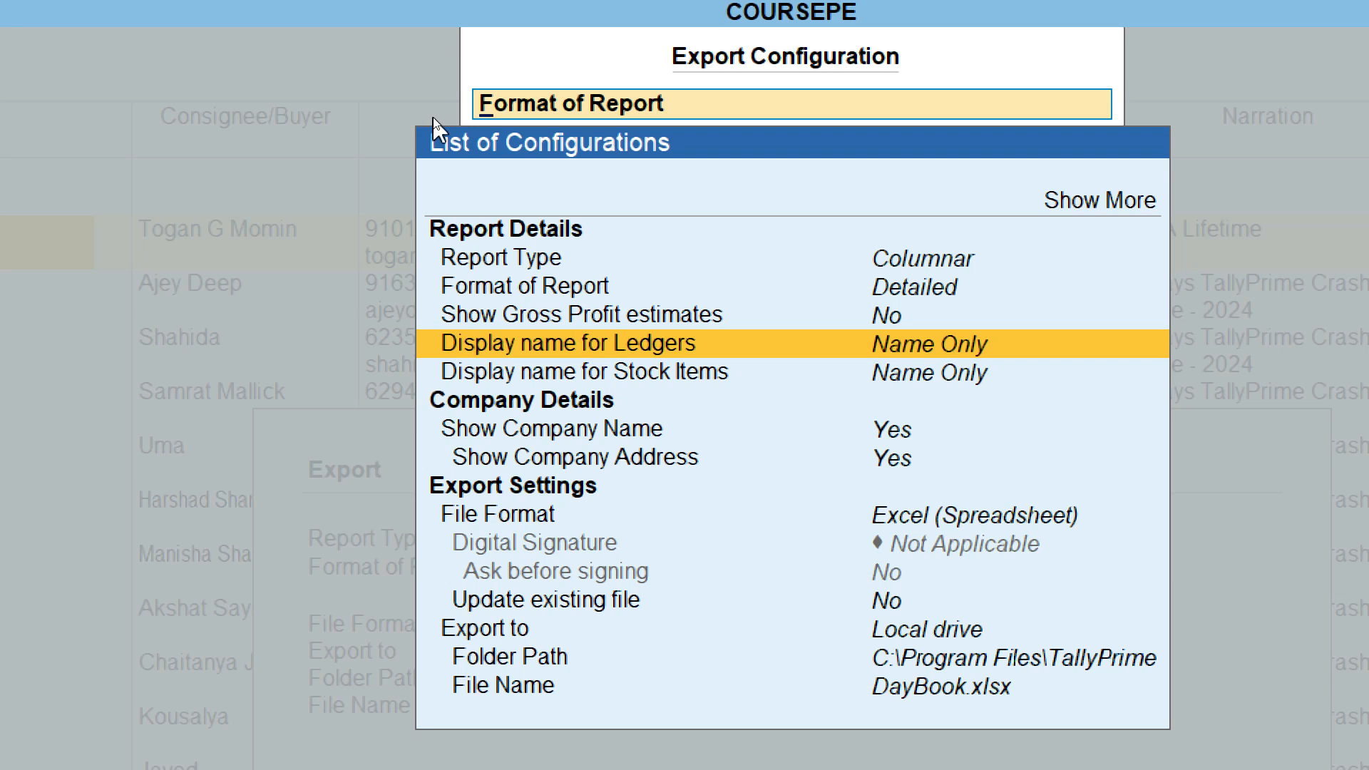
key(Down)
key(Down)
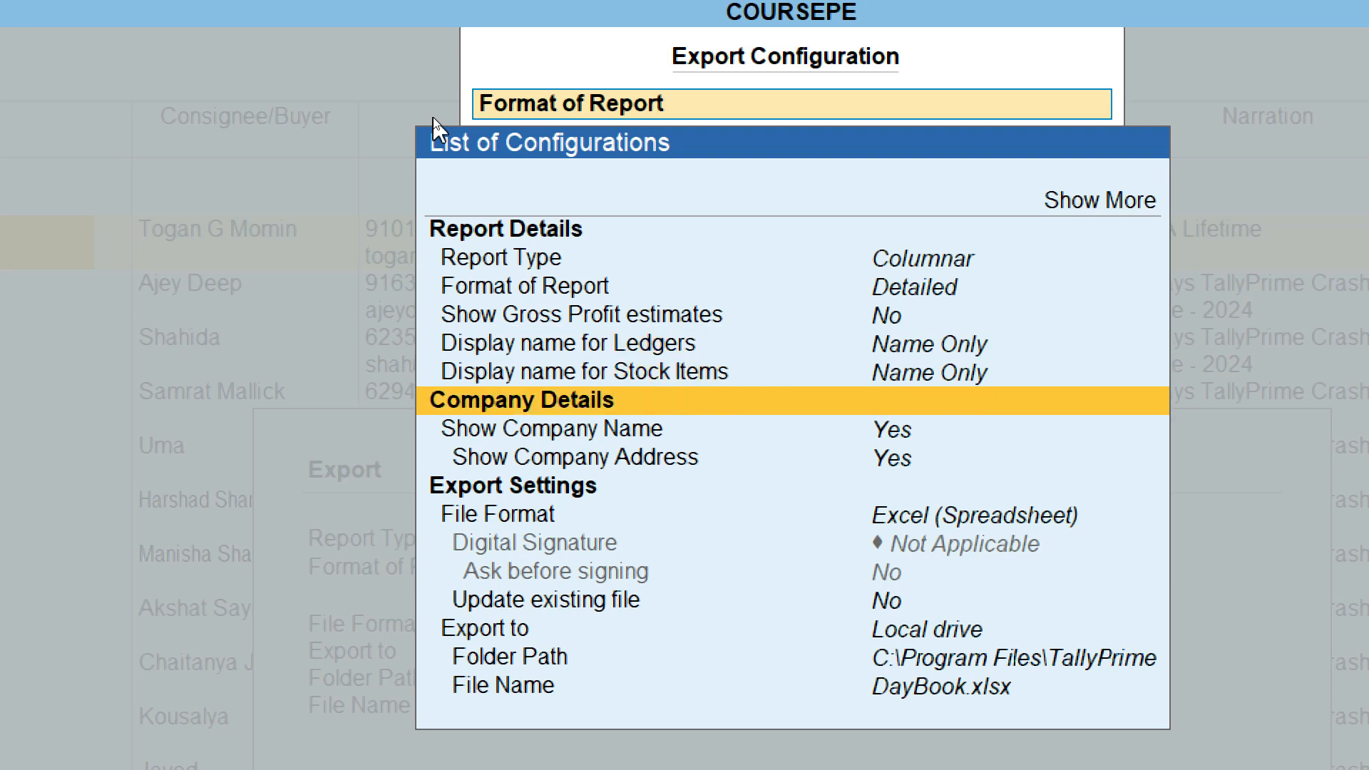
key(Down)
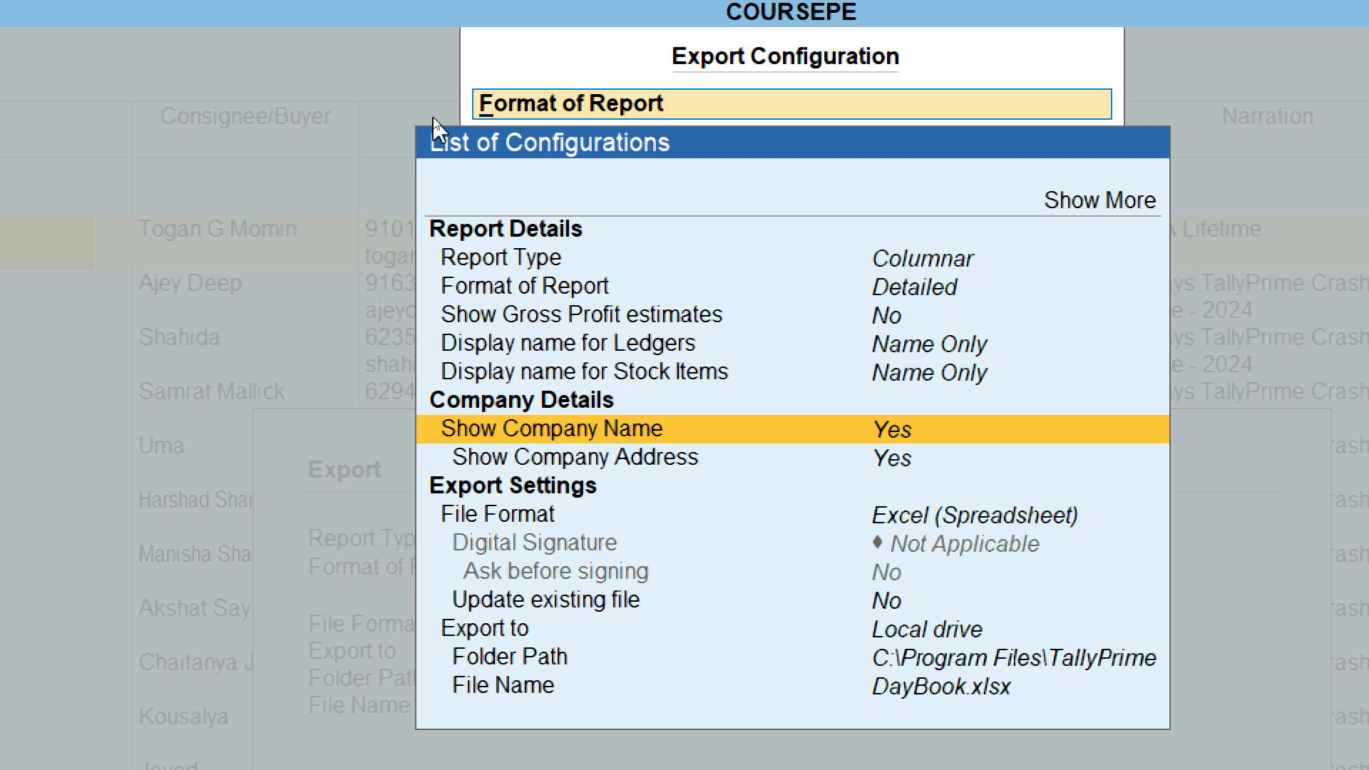
key(Down)
key(Up)
key(Down)
key(Up)
key(Down)
key(Down)
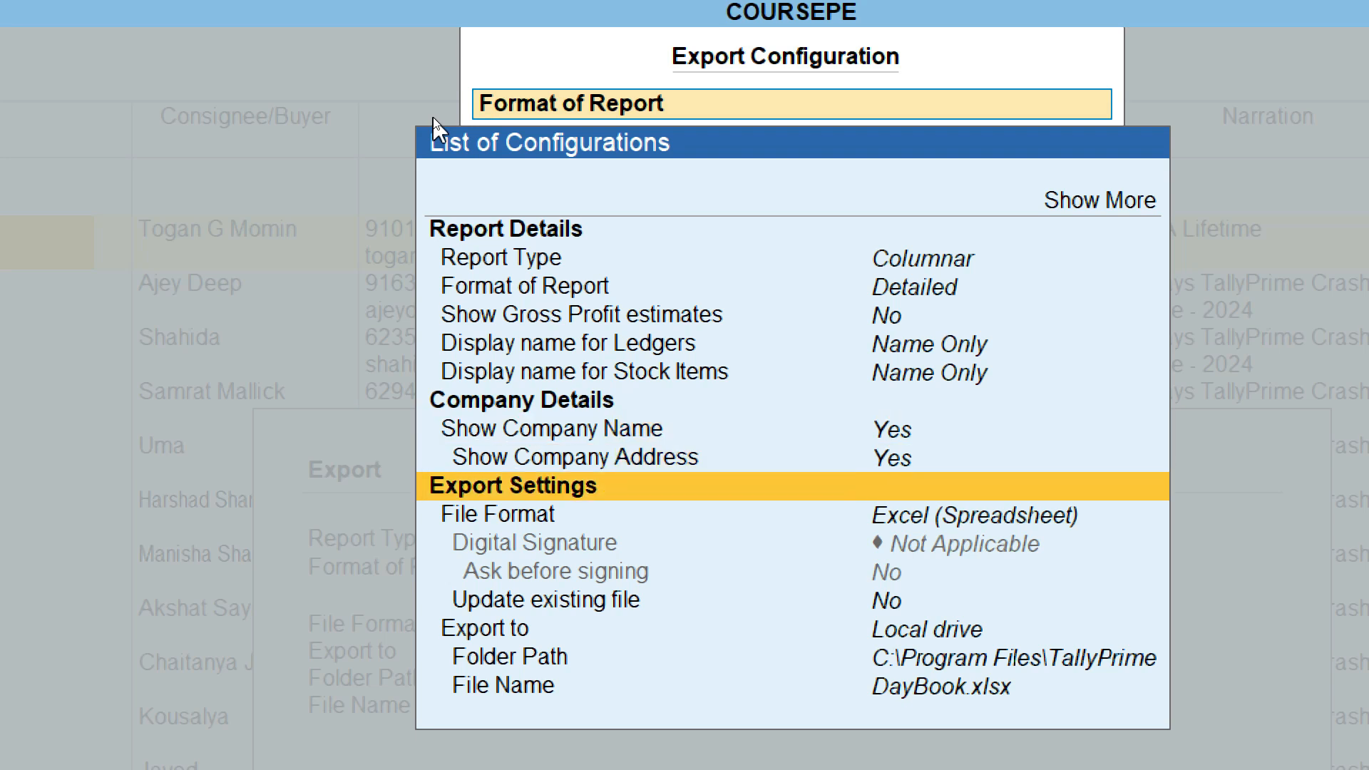
key(Down)
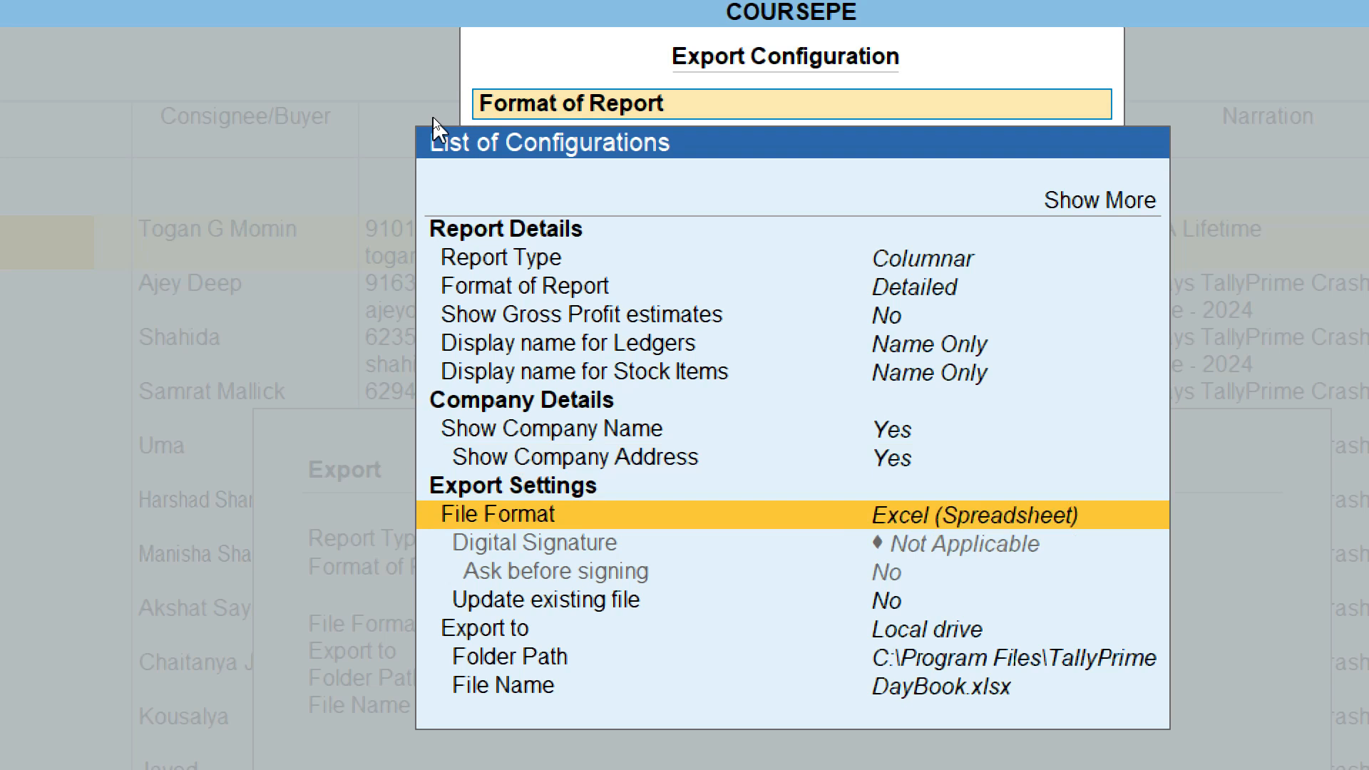
Open the export folder path setting and choose to specify the path manually
key(Down)
key(Down)
key(Down)
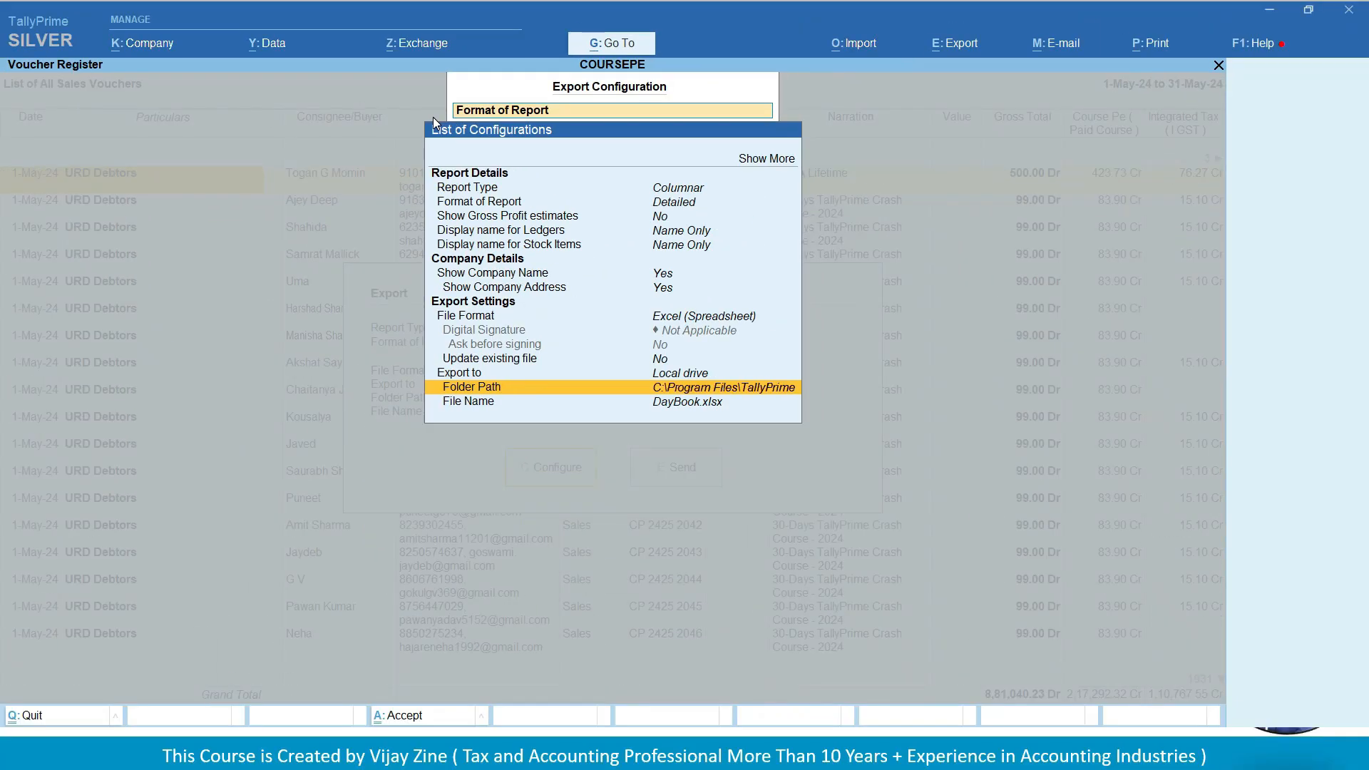
key(Return)
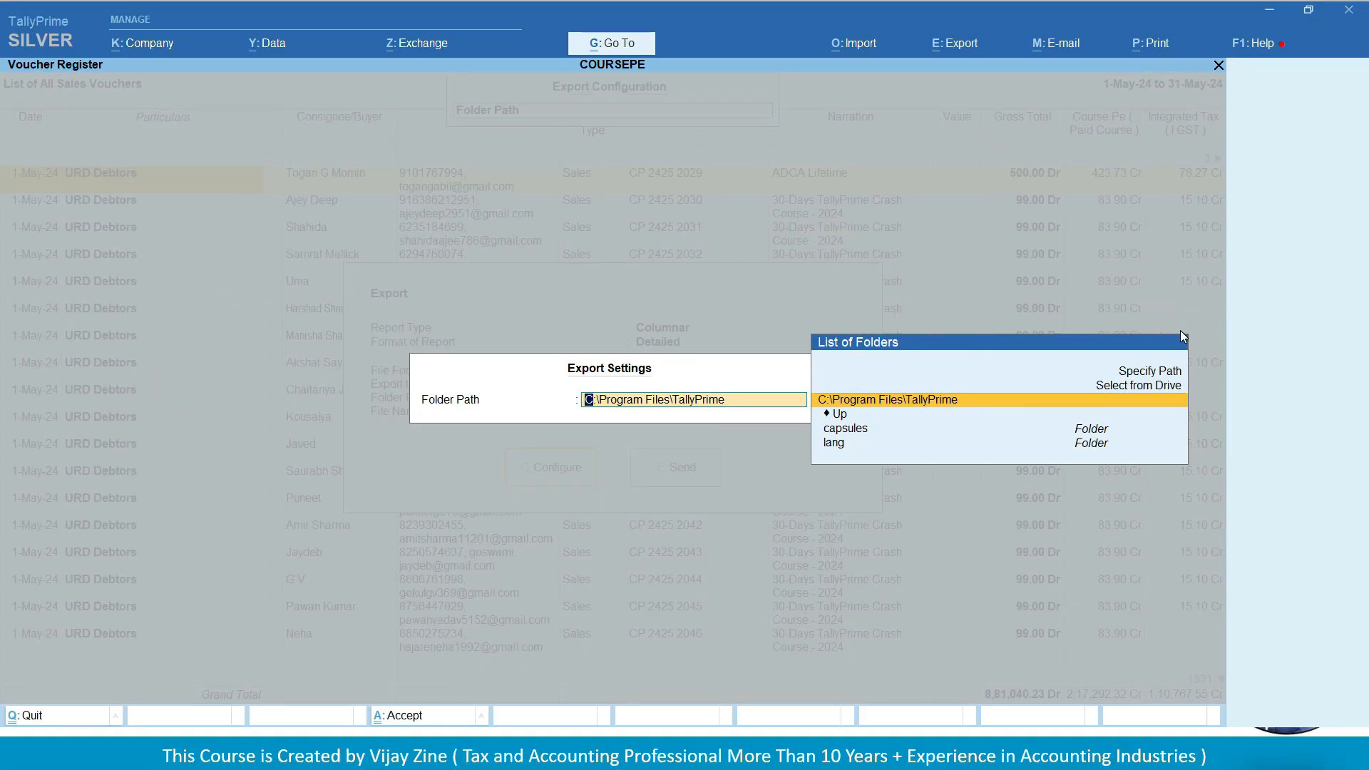
key(Up)
key(Up)
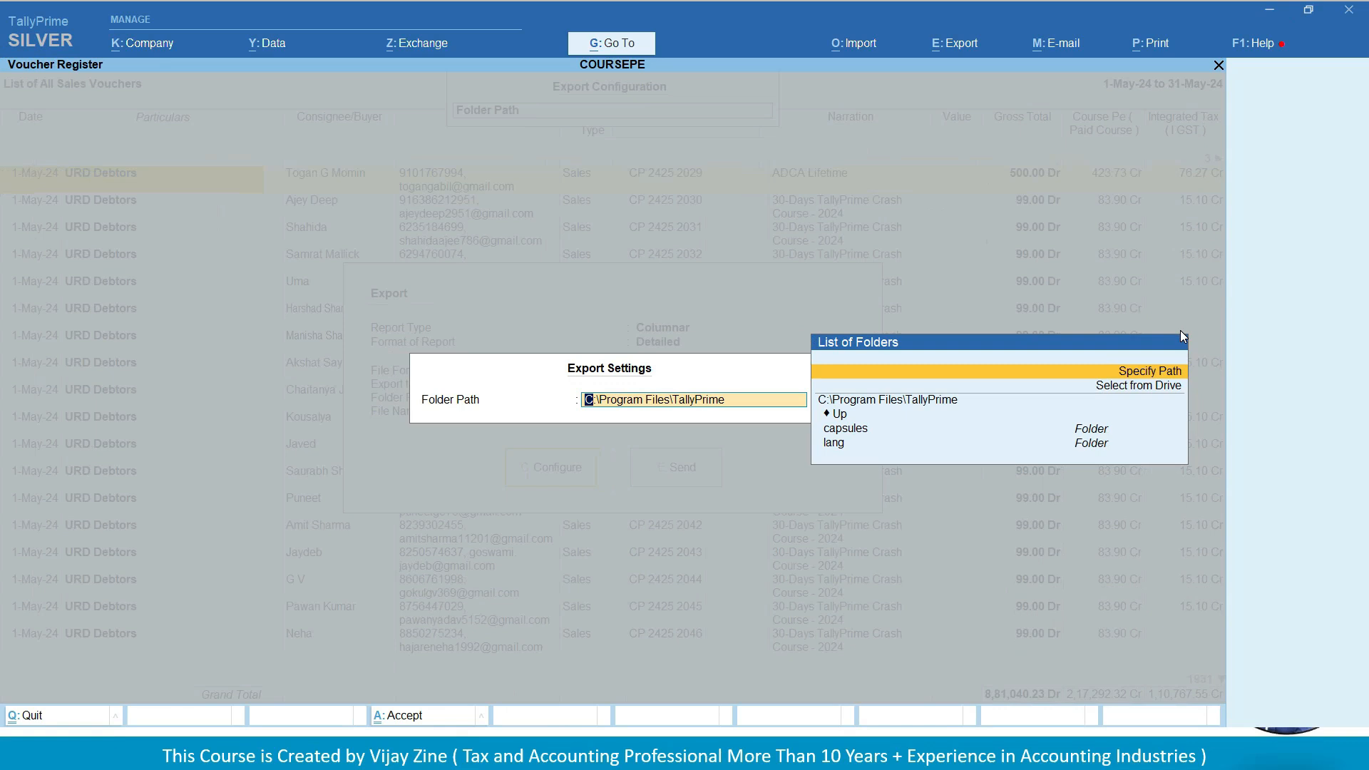
key(Return)
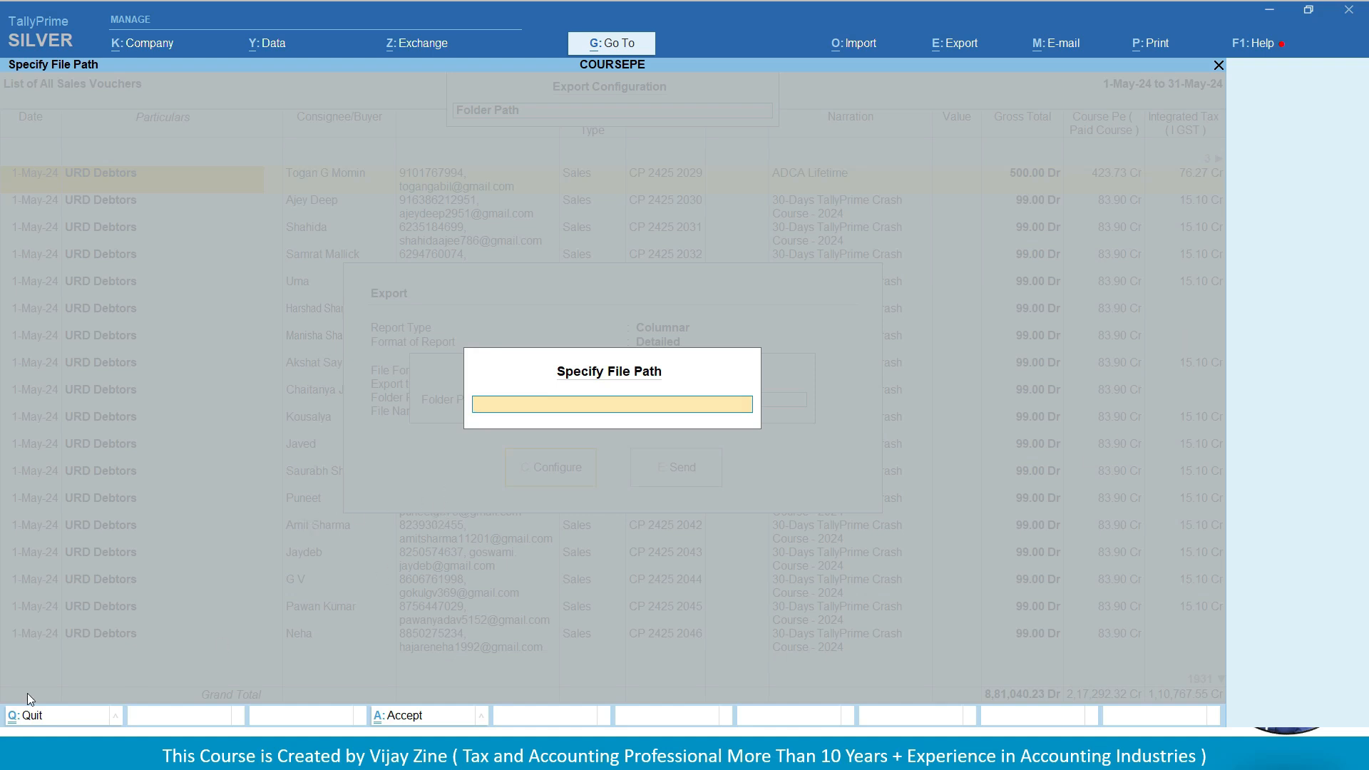
Switch to File Explorer and copy the full path of the empty New folder on the Desktop
key(alt+Tab)
click(486, 270)
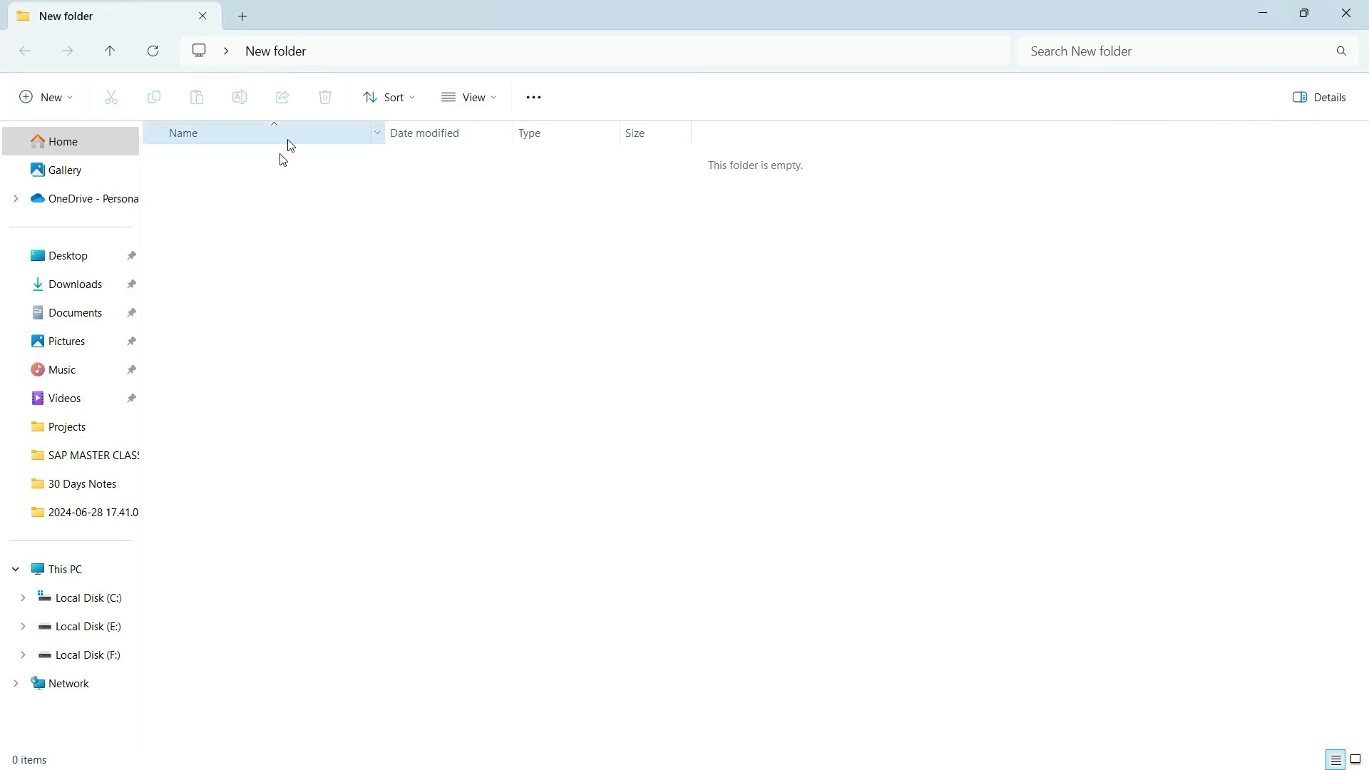
click(416, 51)
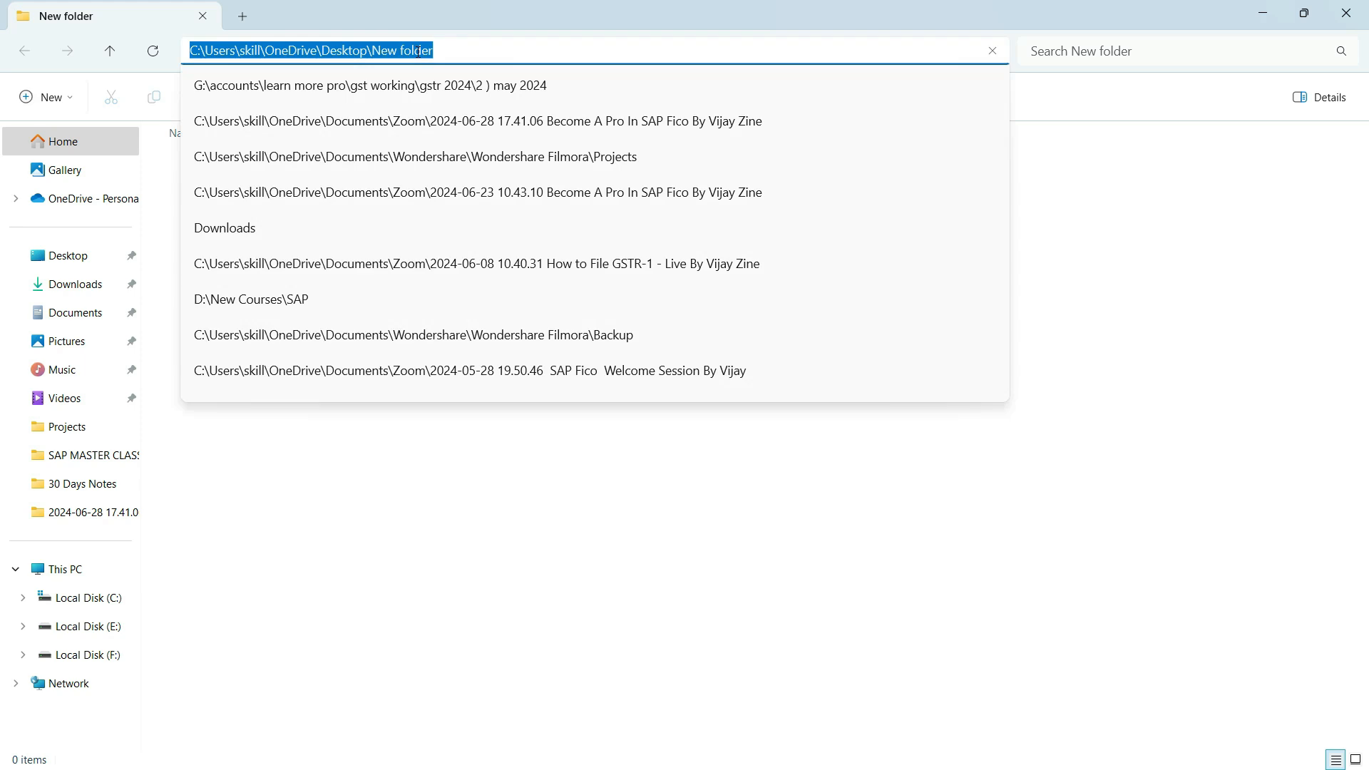
key(ctrl+c)
Back in TallyPrime, set the export folder path to C:\Users\skill\OneDrive\Desktop\New folder and export DayBook.xlsx
key(alt+Tab)
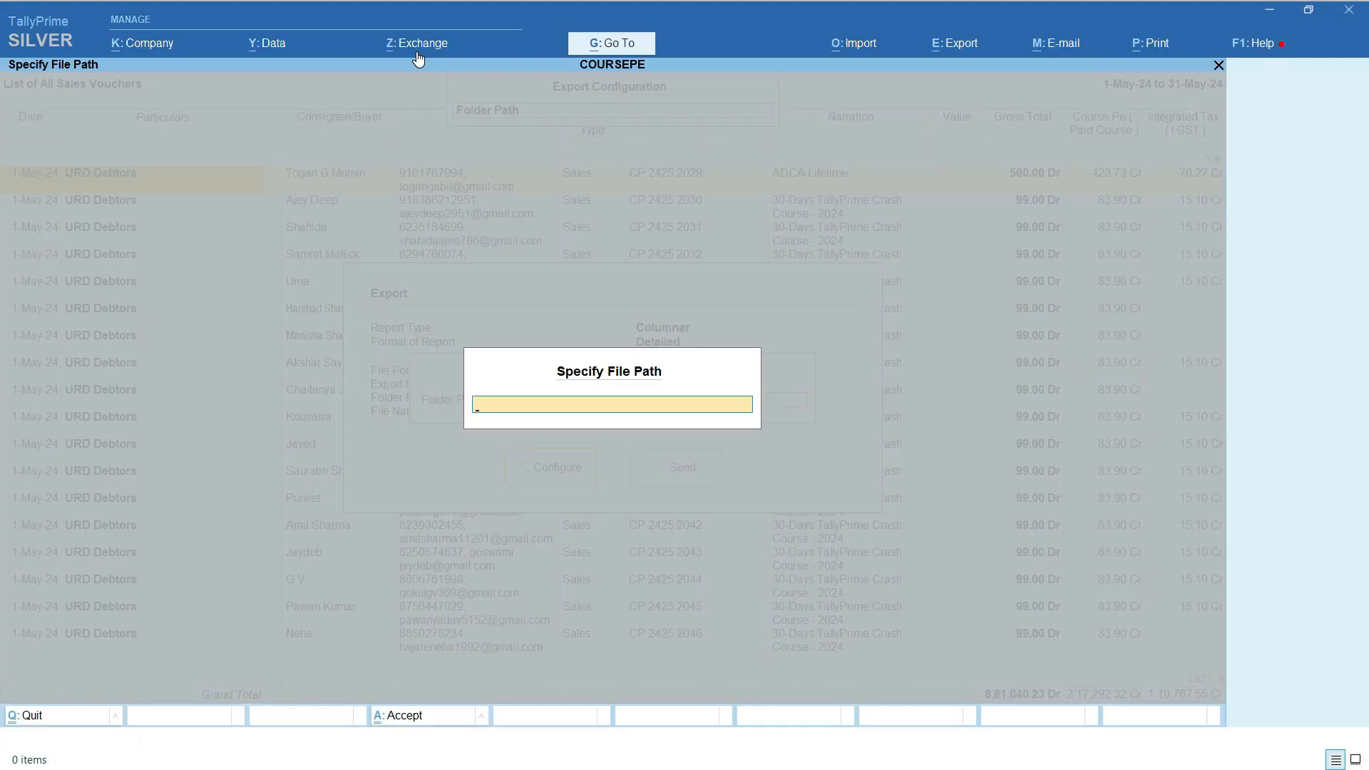
key(ctrl+v)
key(Return)
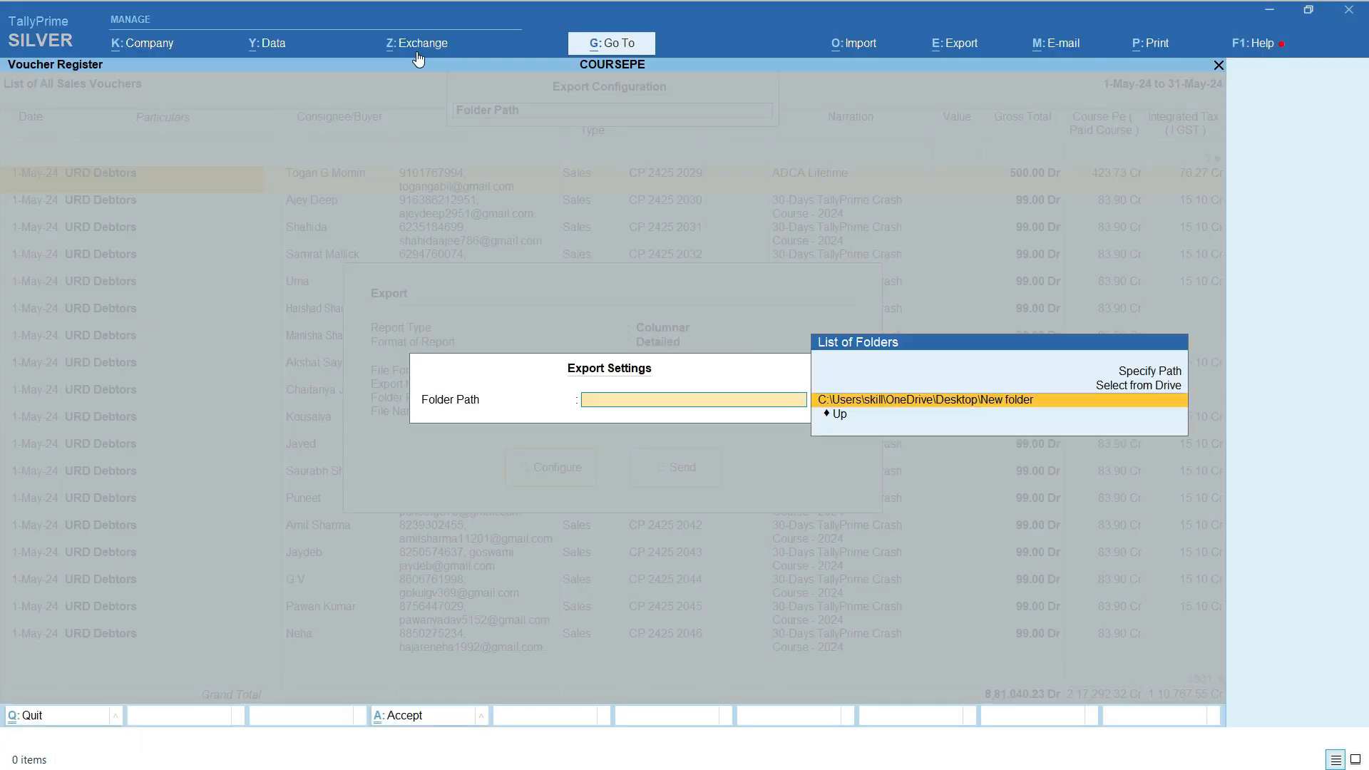
key(Return)
key(ctrl+a)
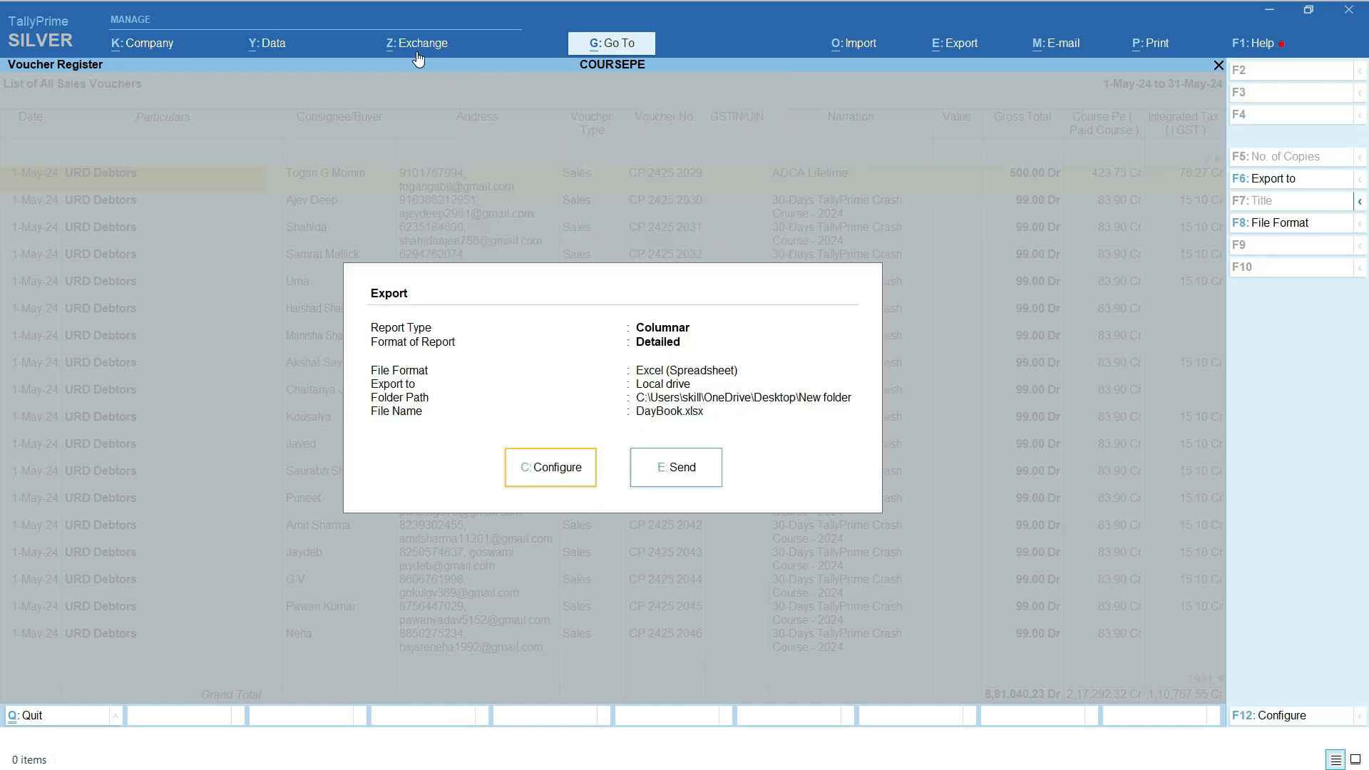
key(Right)
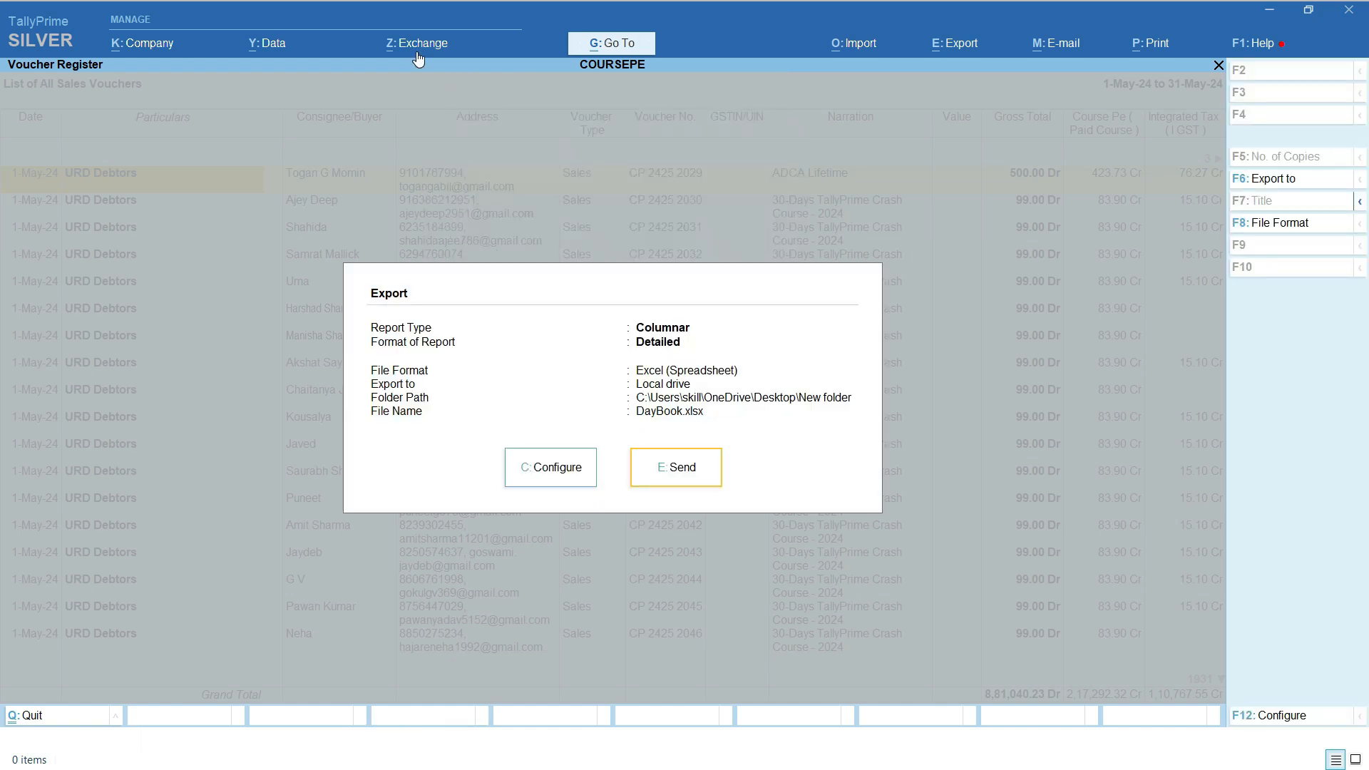
key(Return)
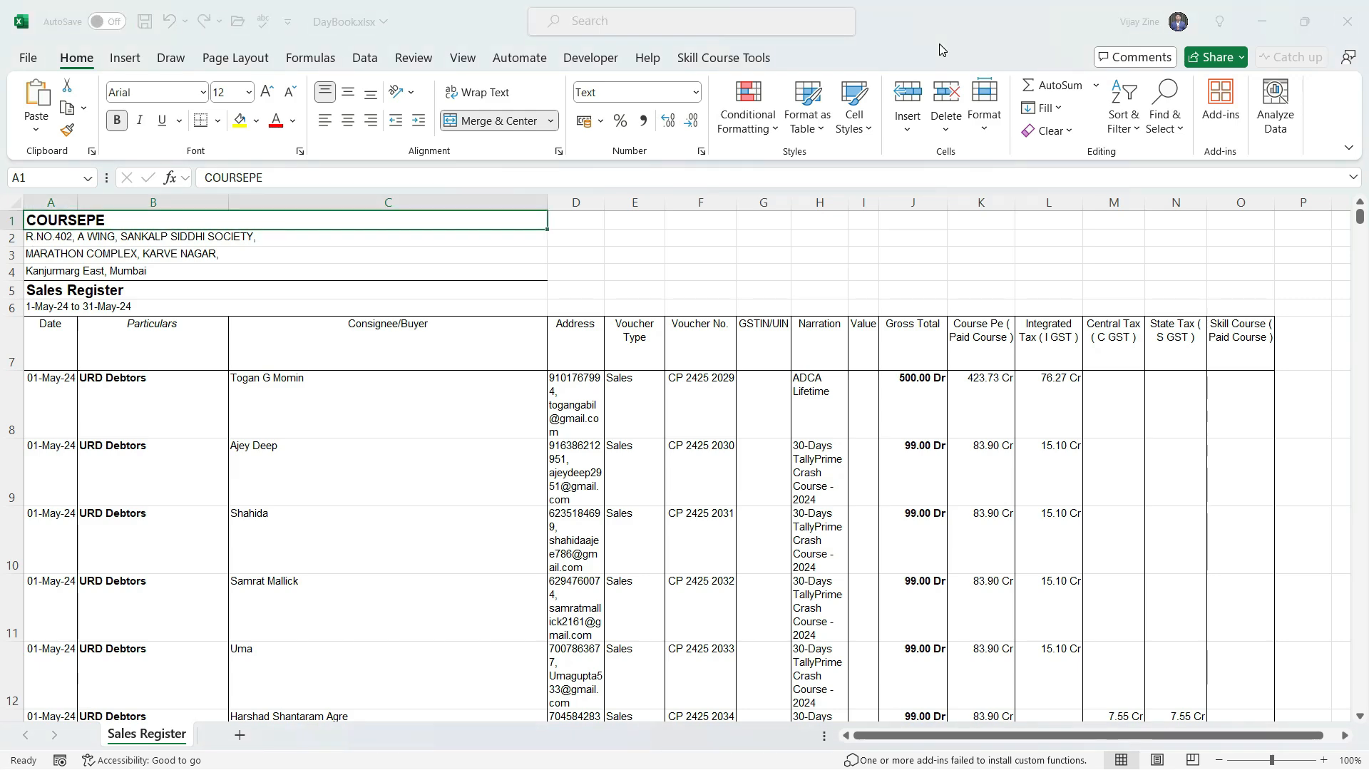
Switch to TallyPrime, reopen the export configuration for the current report and review its company name and address settings
click(939, 44)
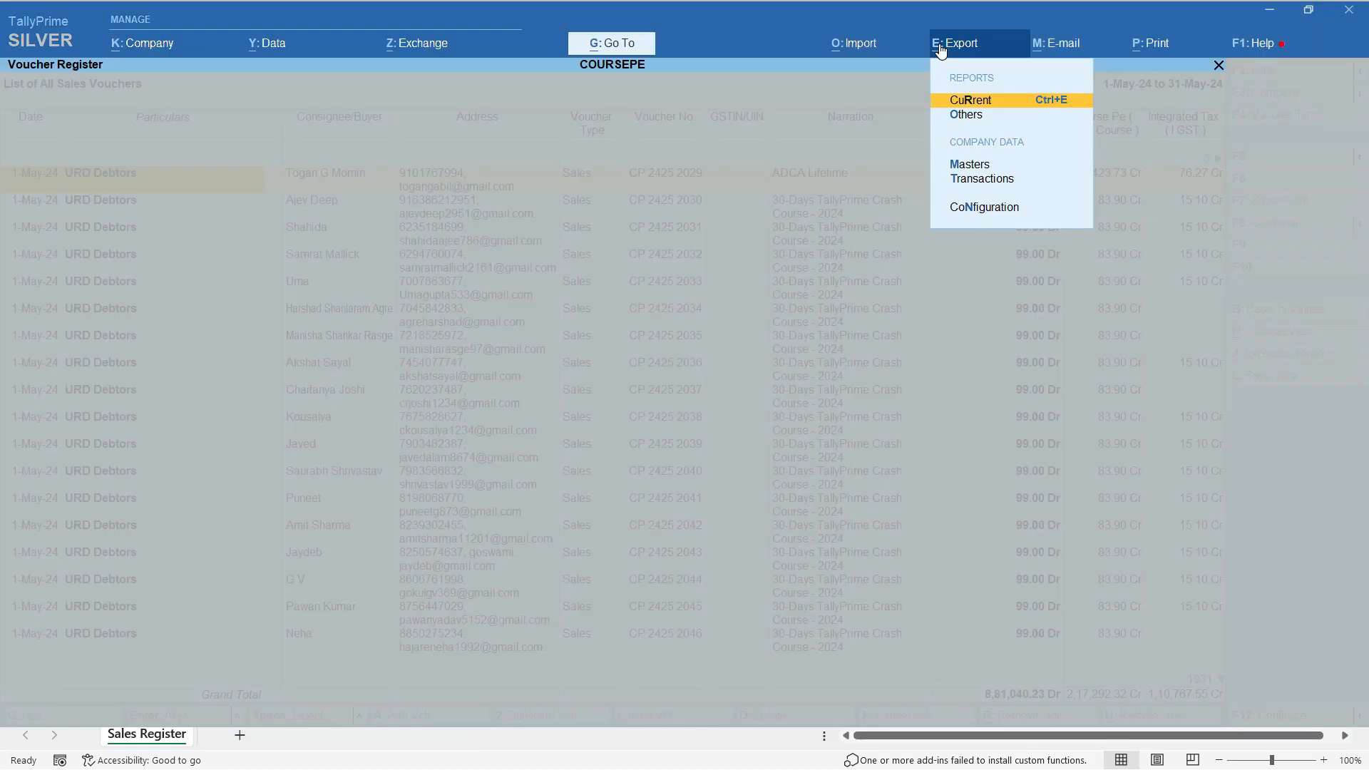
key(Return)
key(Left)
key(Return)
key(Down)
key(Down)
key(Down)
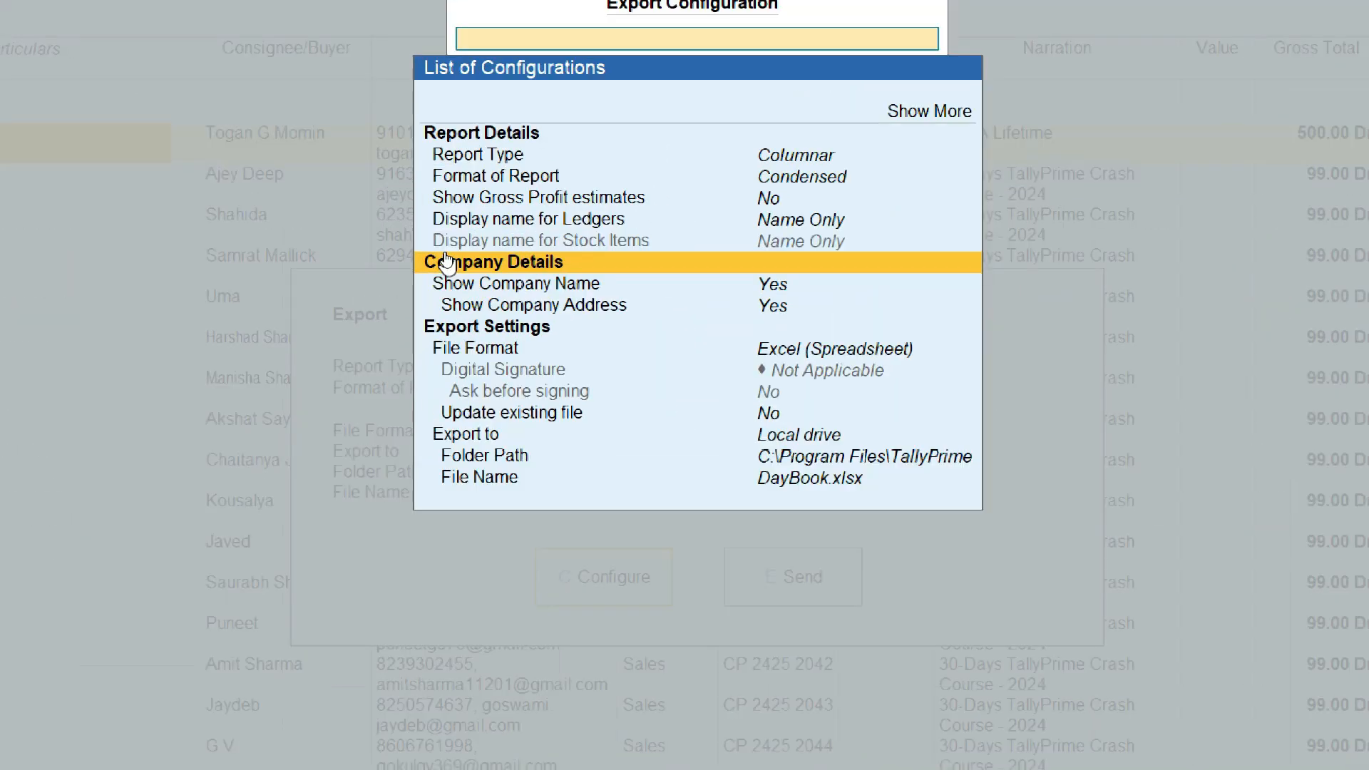
key(Down)
key(Down)
key(Up)
key(Down)
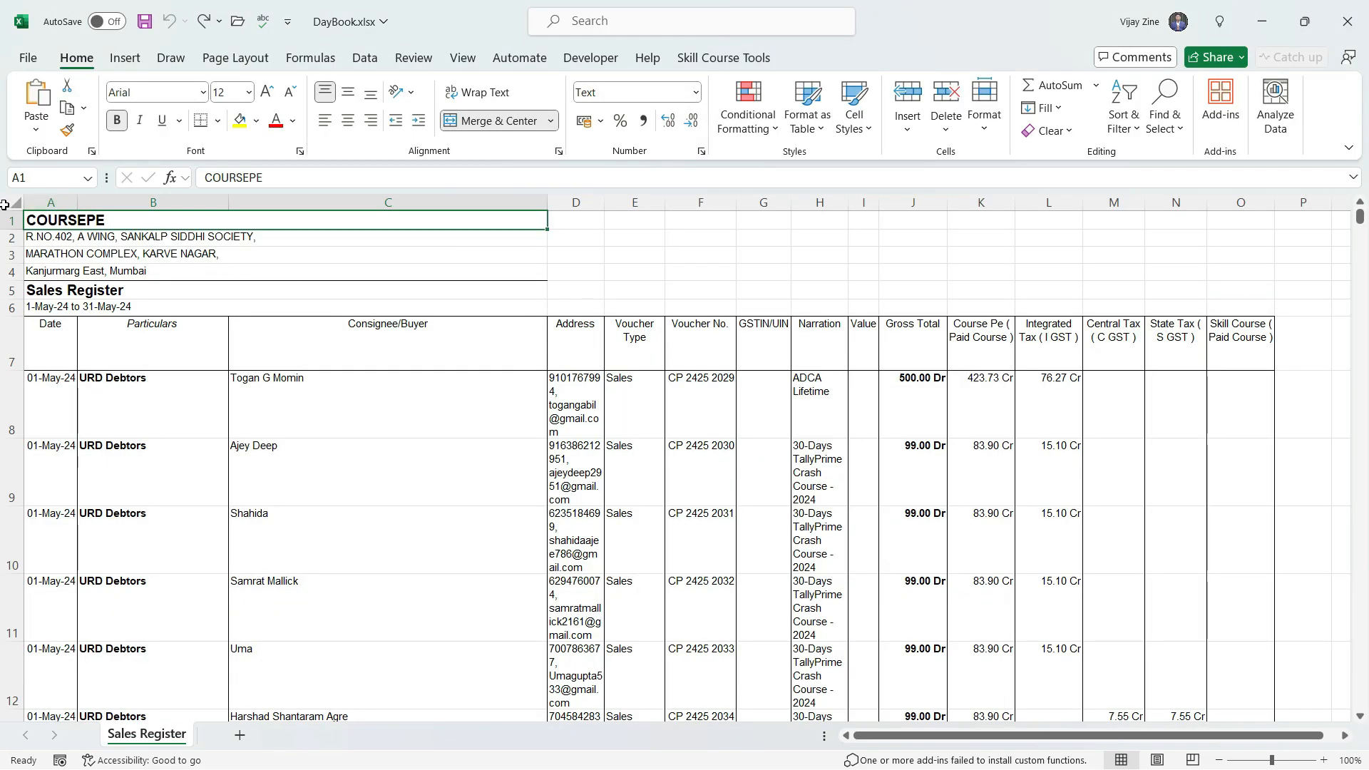
Switch to the exported DayBook.xlsx in Excel and examine the company name and address rows above the Sales Register heading
key(Down)
key(Down)
key(Down)
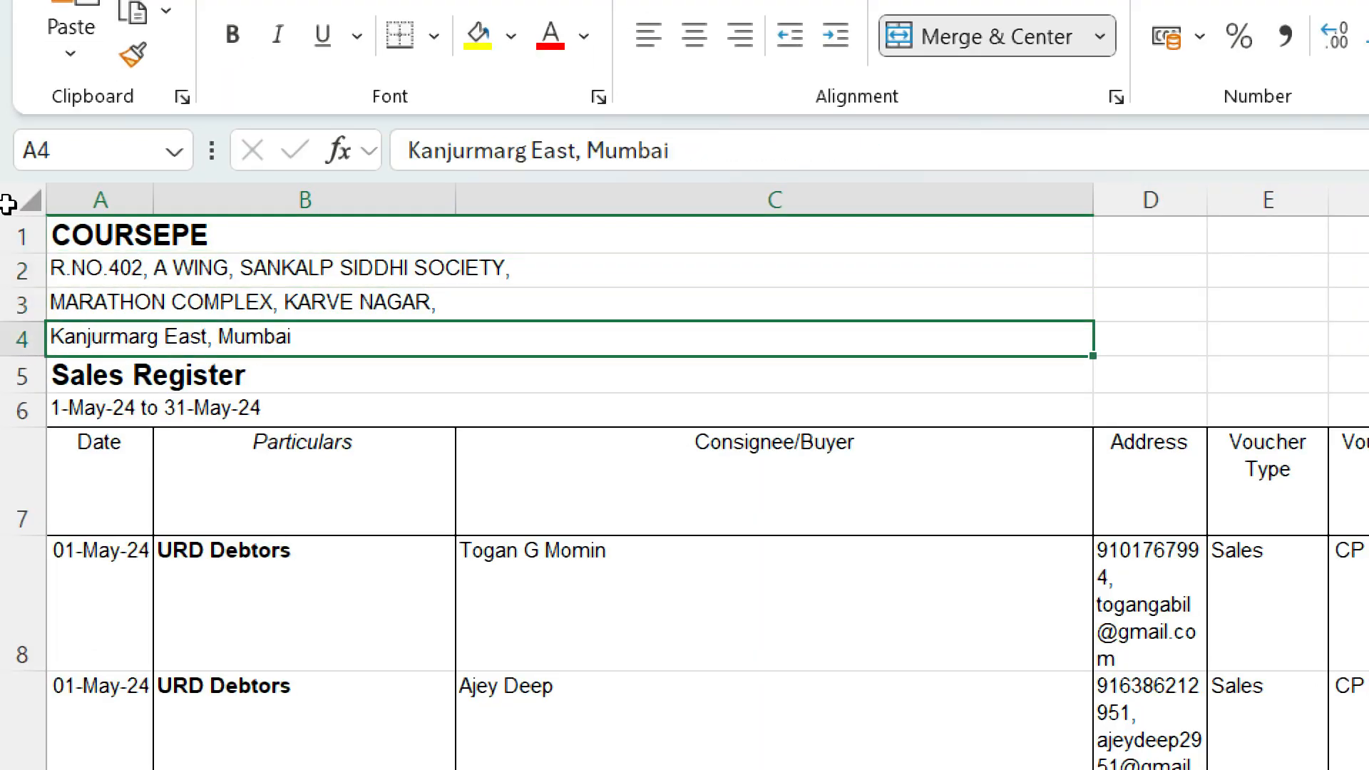
key(Down)
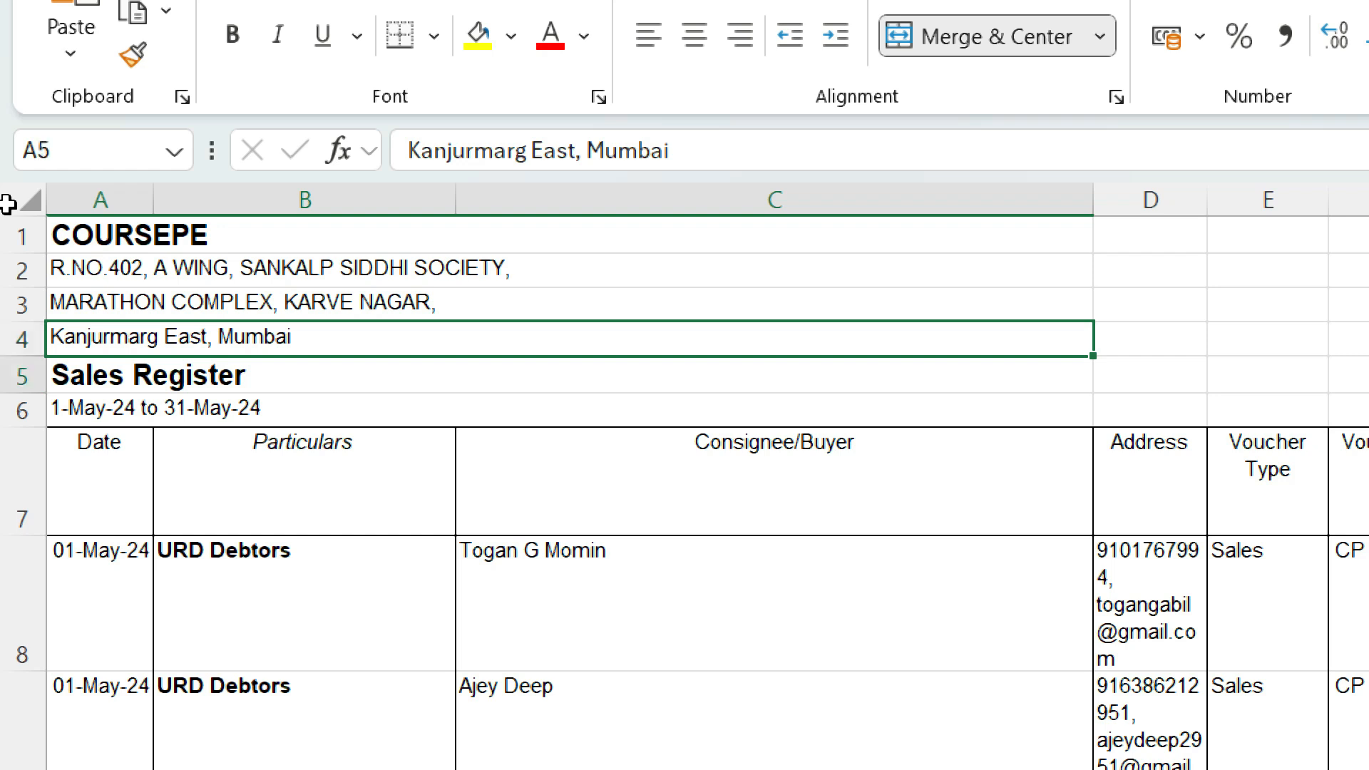
key(Up)
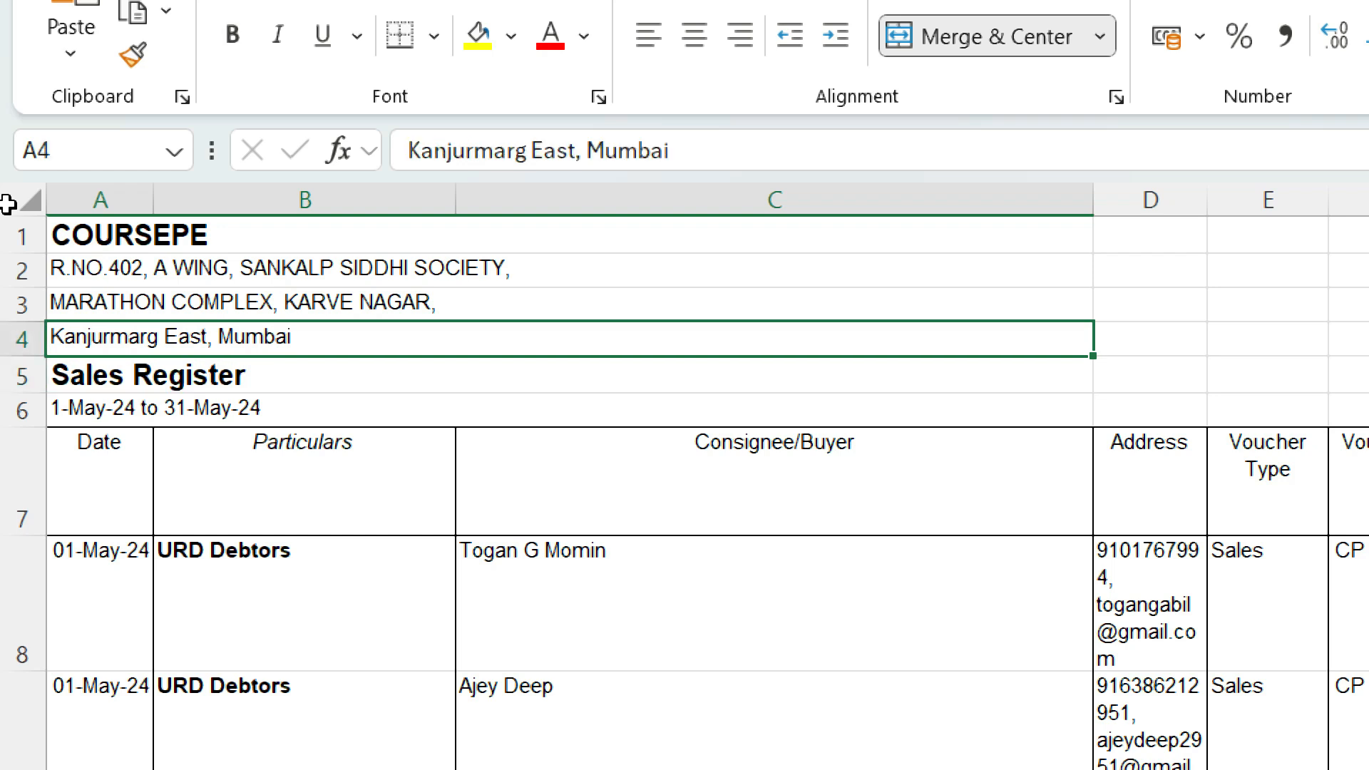
key(Up)
key(Up)
key(Up)
key(Down)
key(Down)
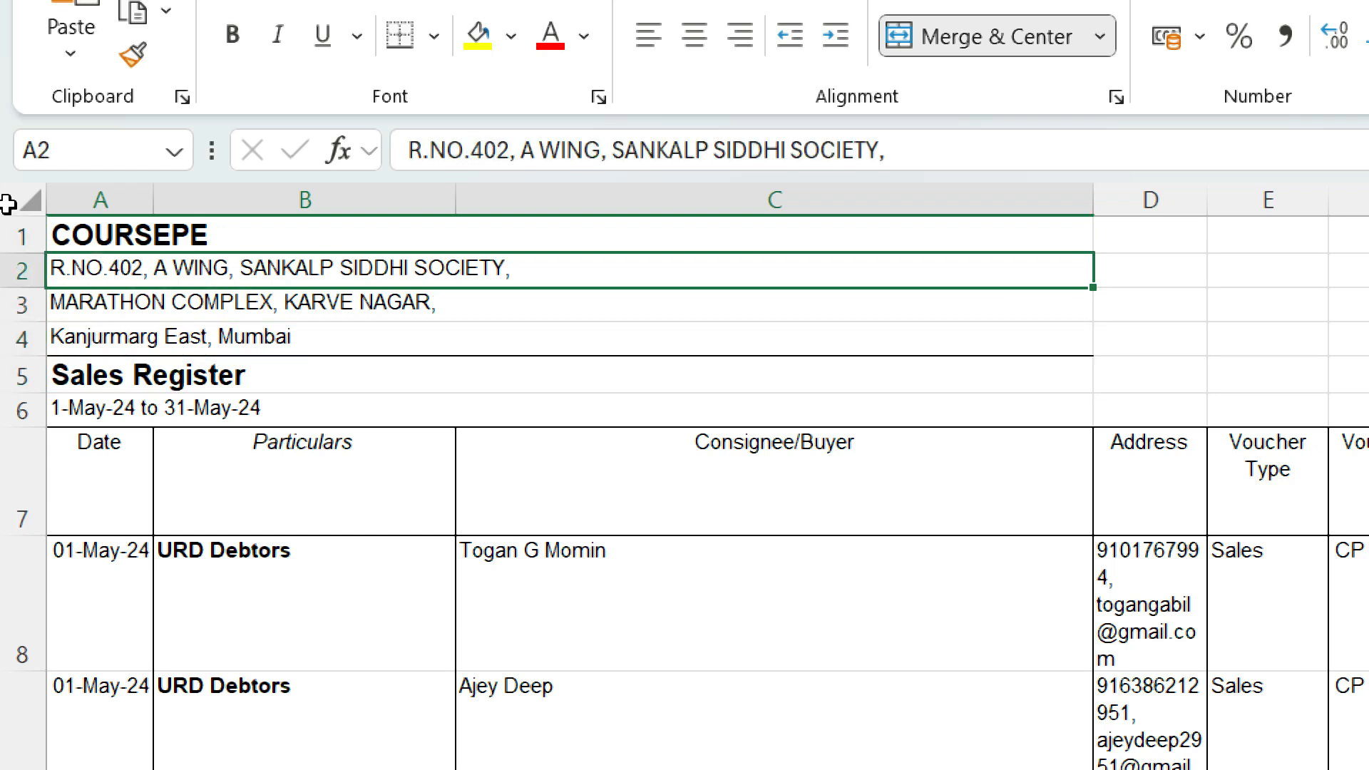
key(Down)
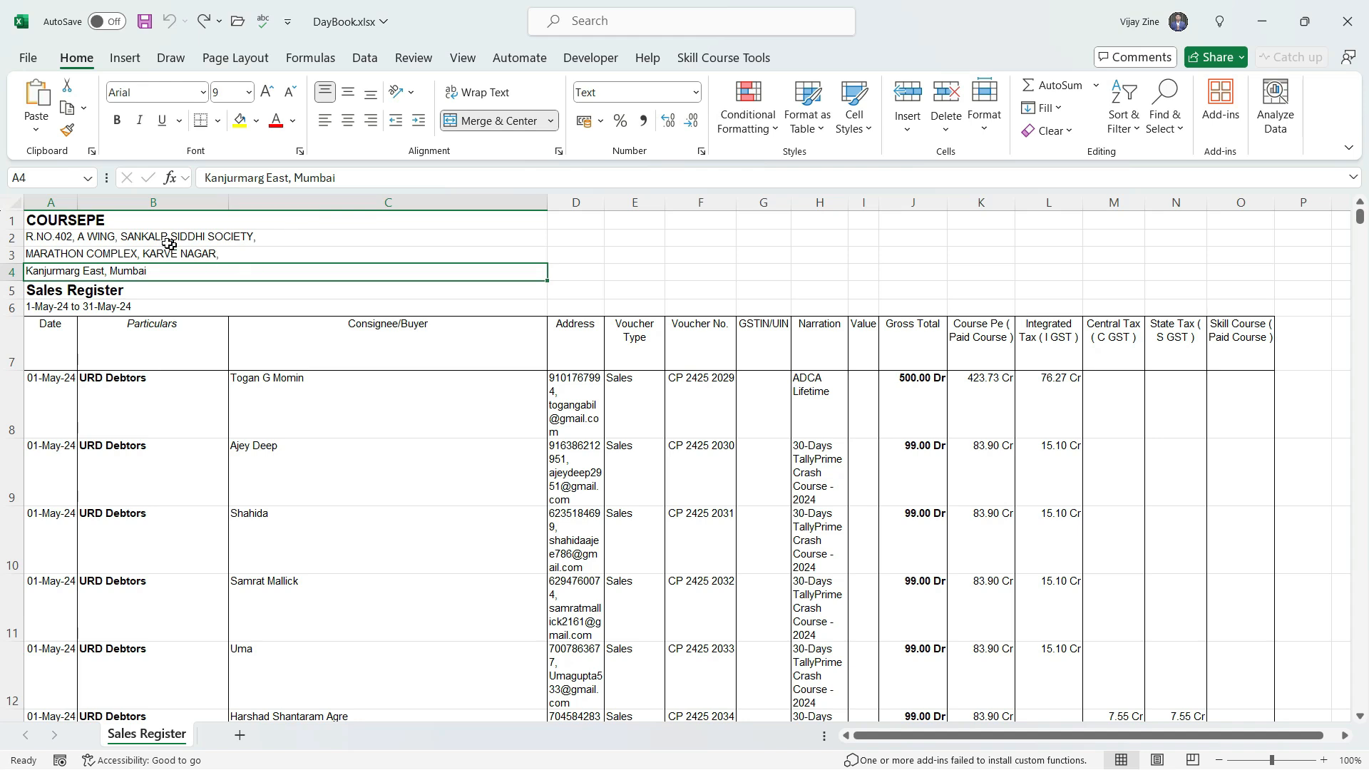
Delete rows 1 to 4 holding the company name and address from the Sales Register sheet
click(18, 217)
drag(18, 217, 13, 273)
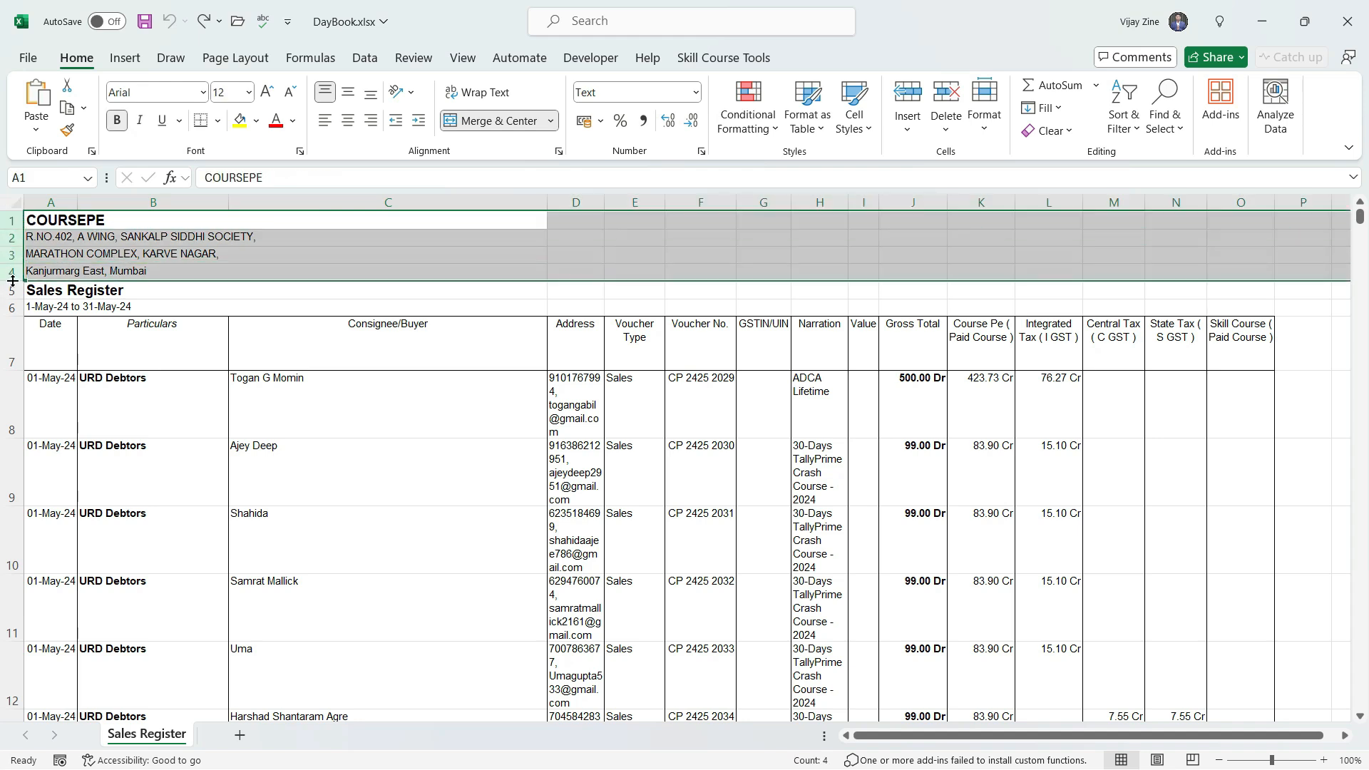
click(962, 106)
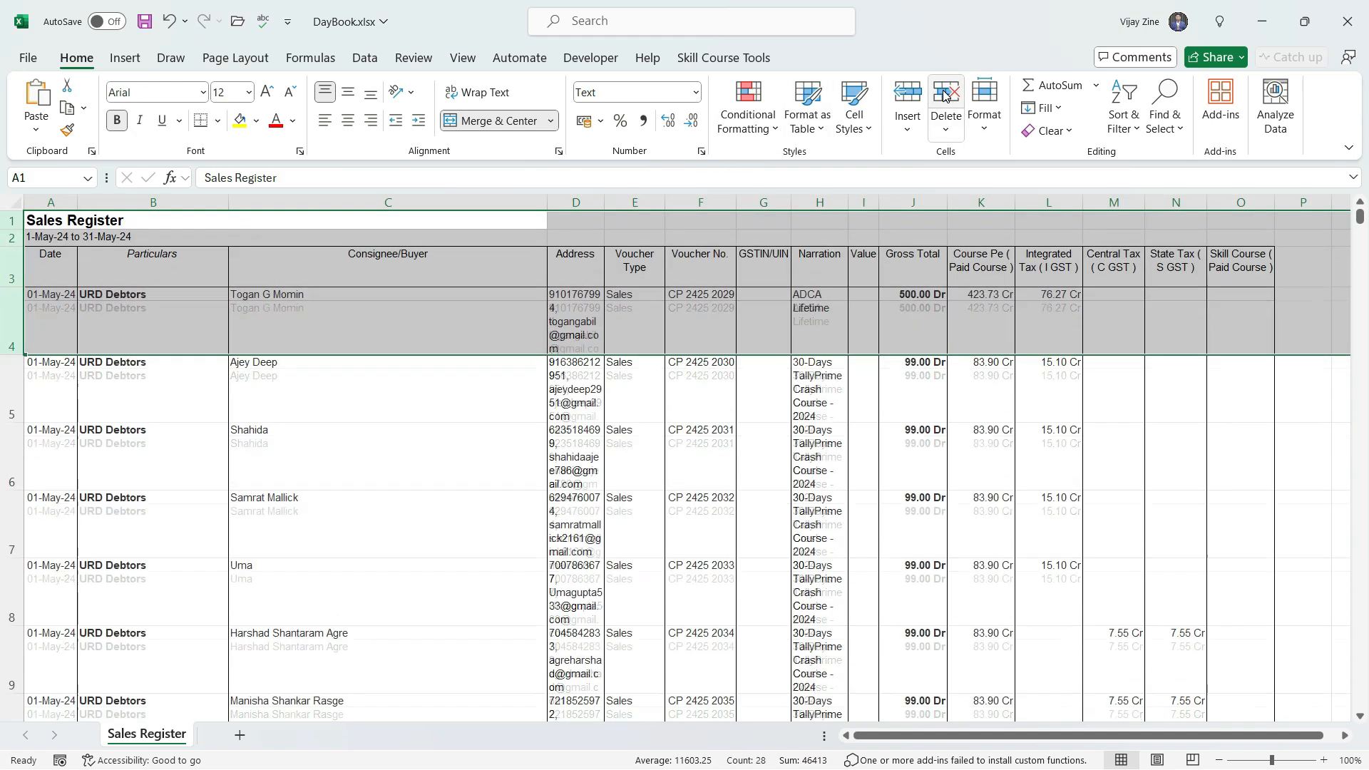
click(300, 276)
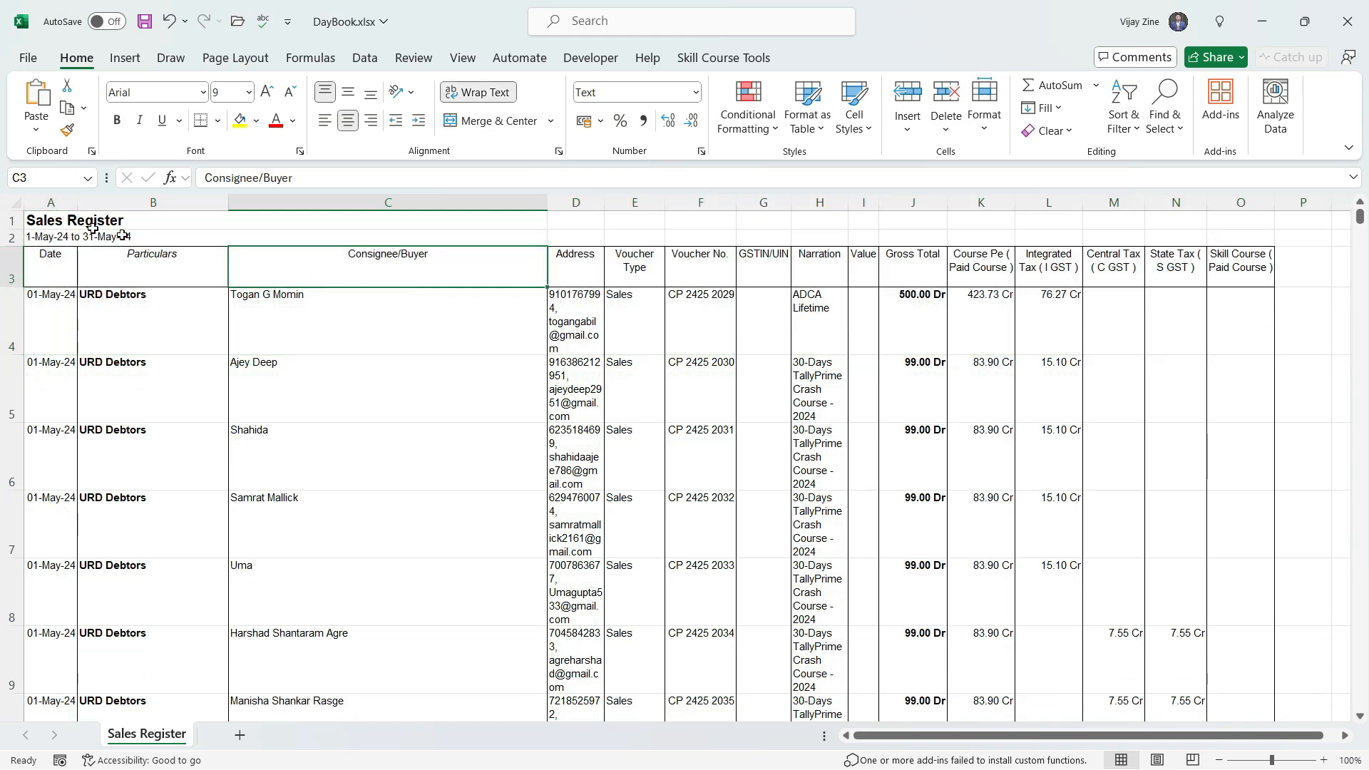
Select the first customer's Consignee/Buyer cell in the sales table and run Analyze Data
click(13, 221)
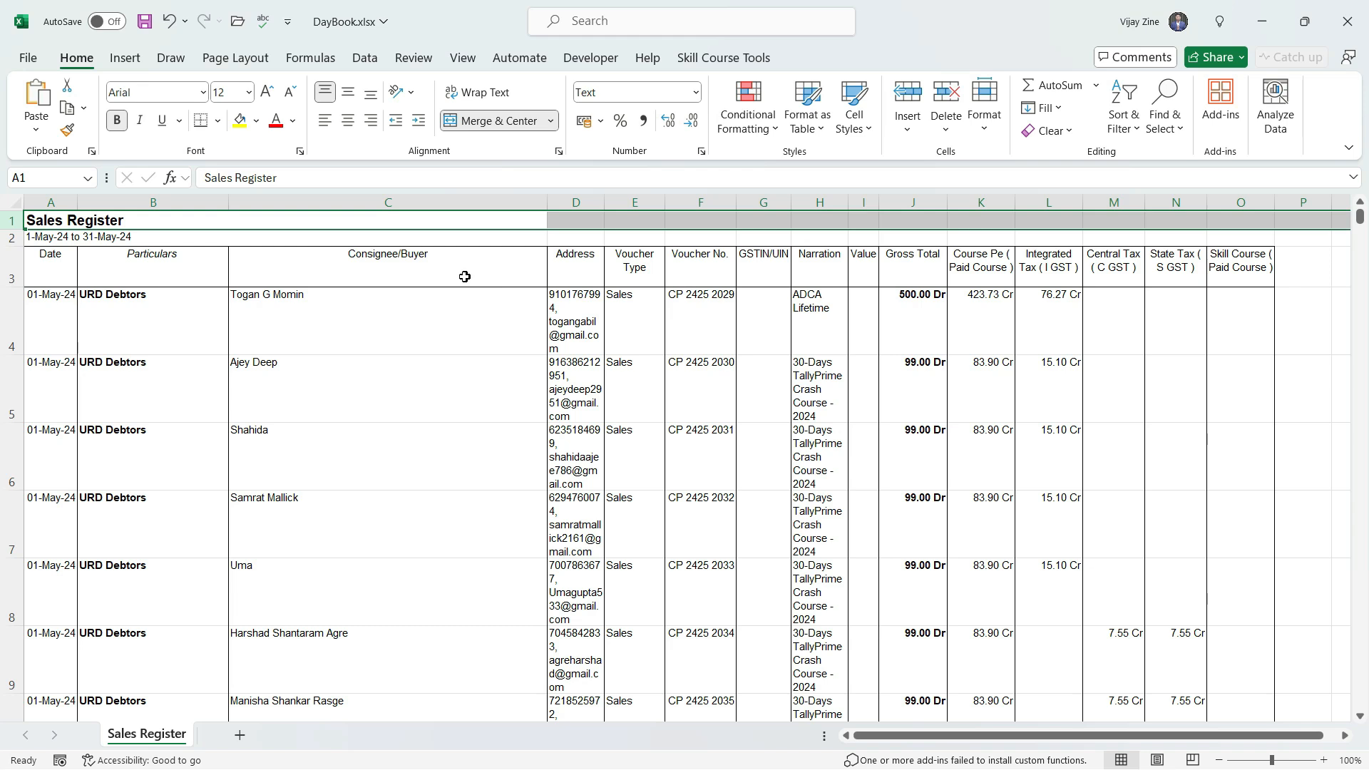
click(443, 340)
key(Down)
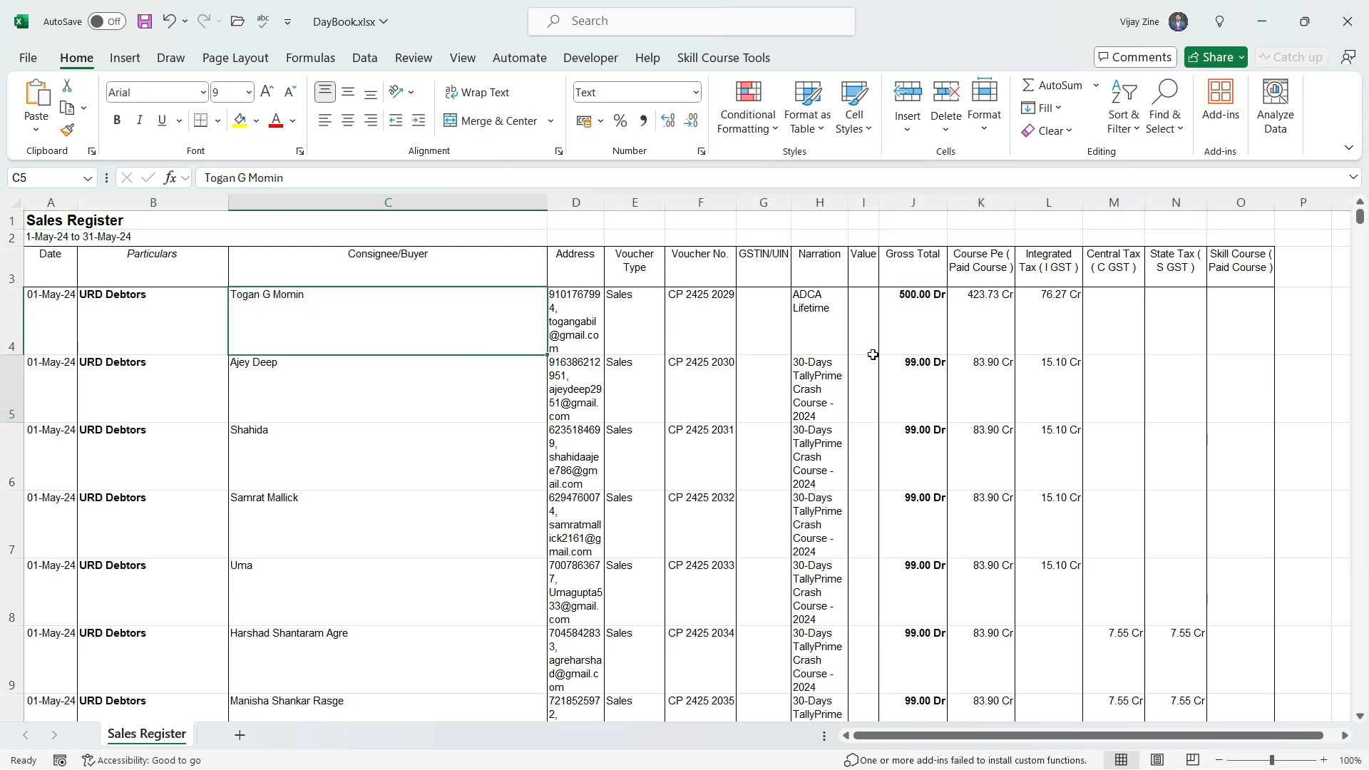
key(Up)
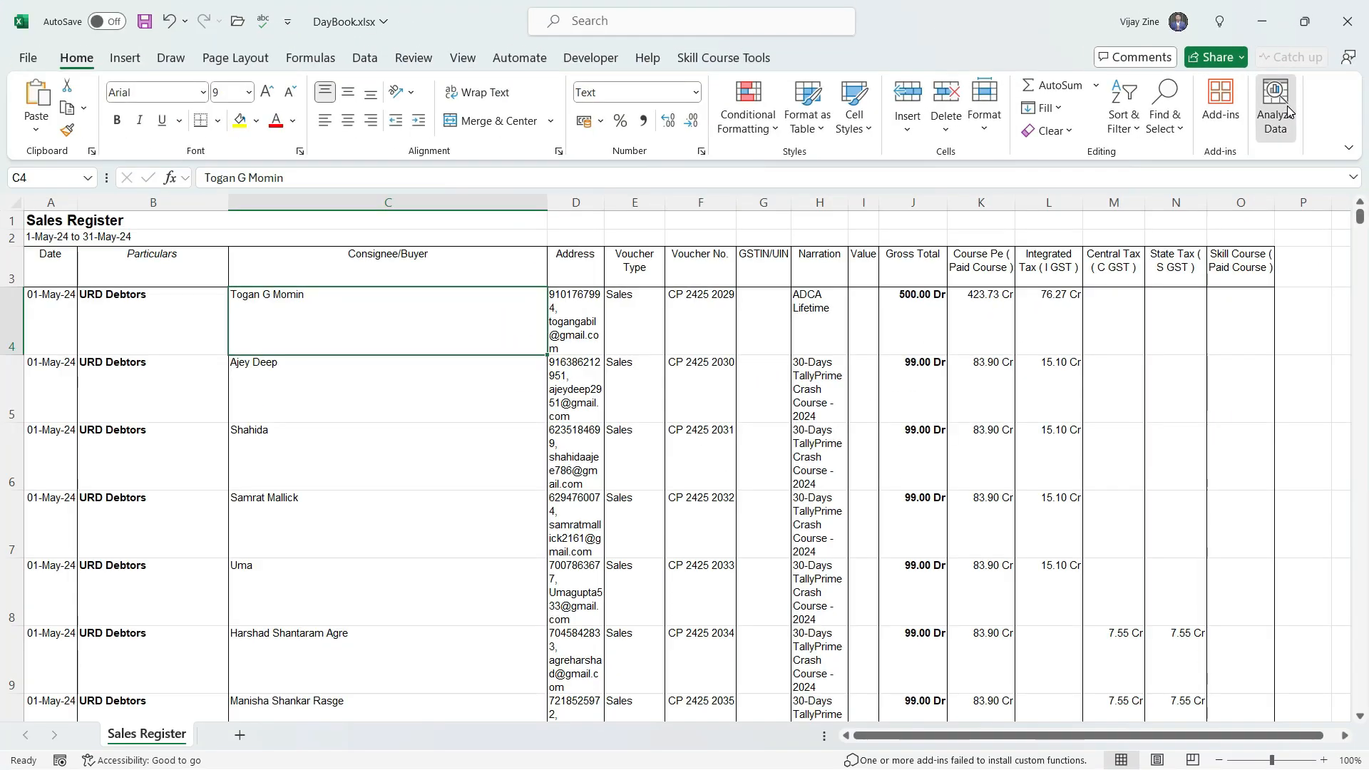
click(1275, 107)
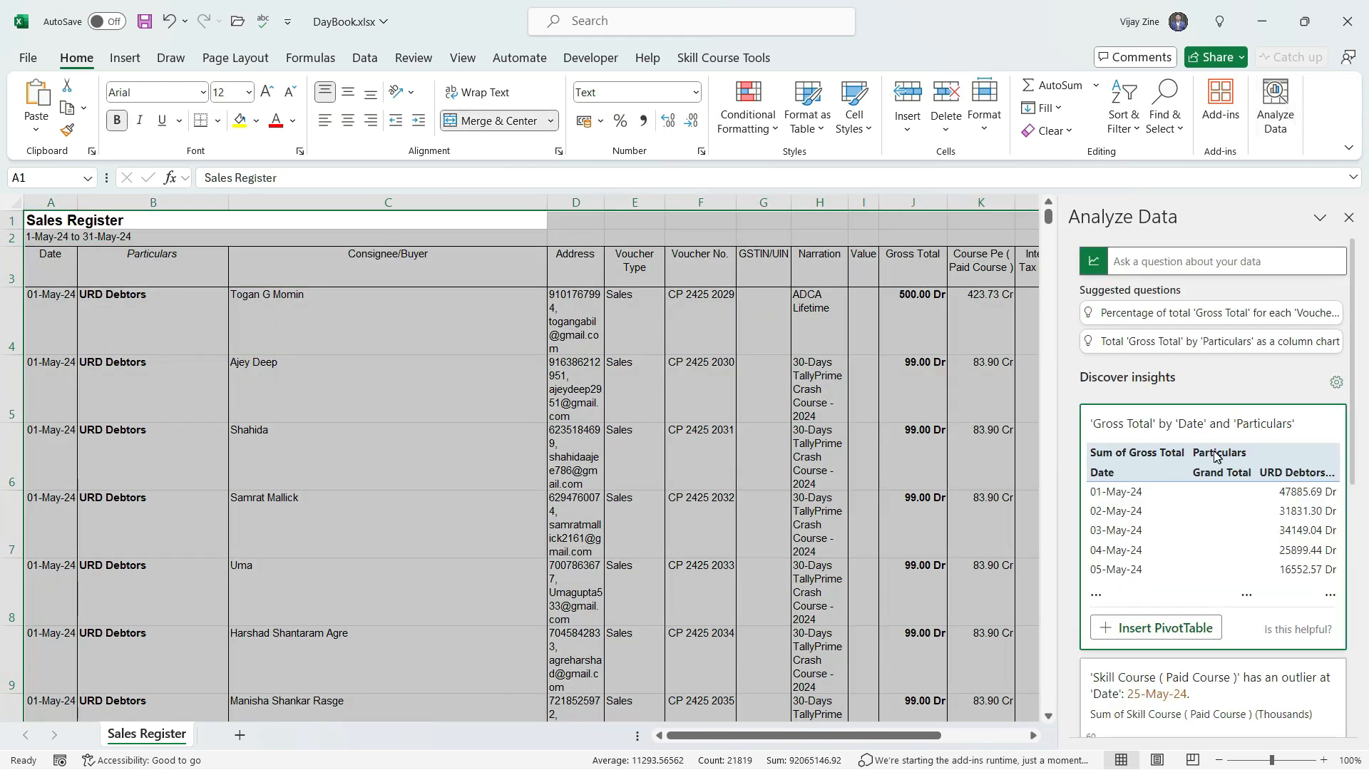
Examine the suggested pivot tables and charts under Discover insights, expanding the list to show all results
scroll(1159, 498, down, 2)
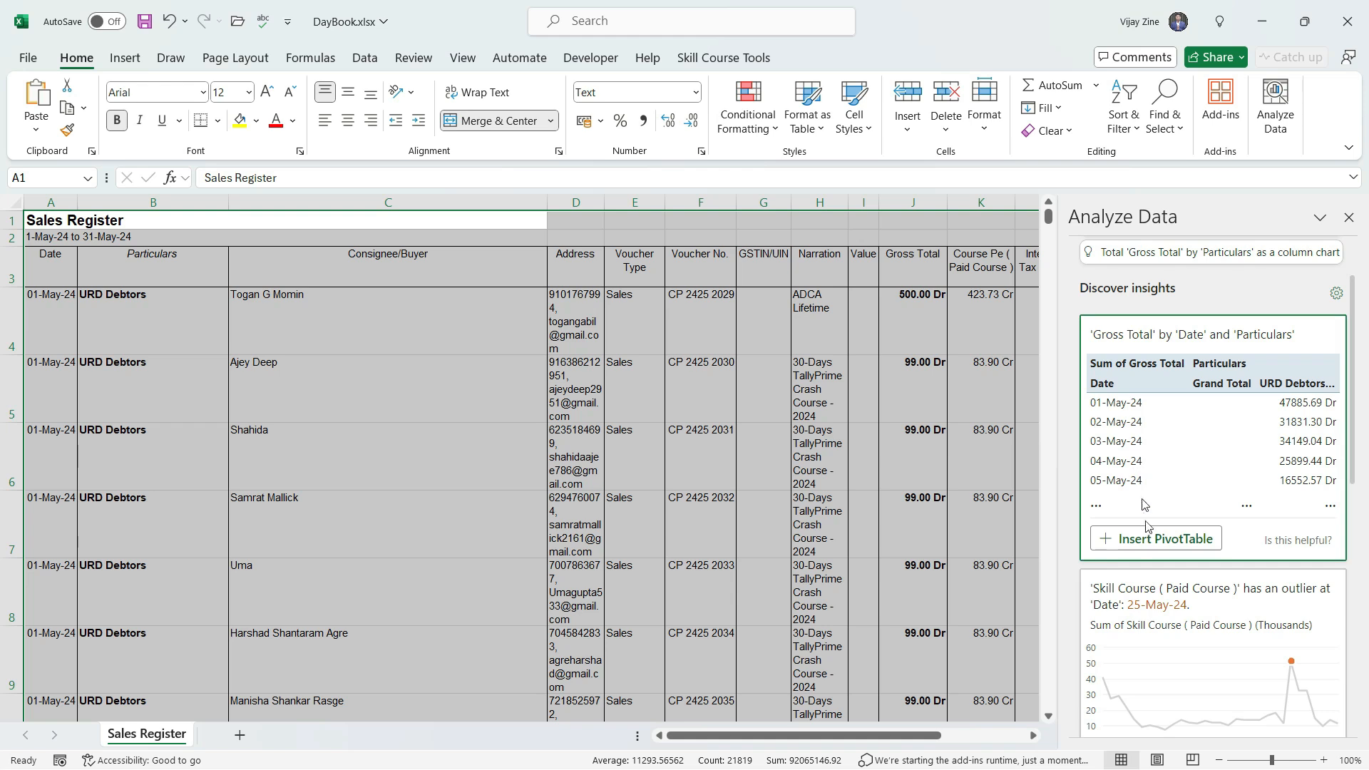
scroll(1236, 547, down, 3)
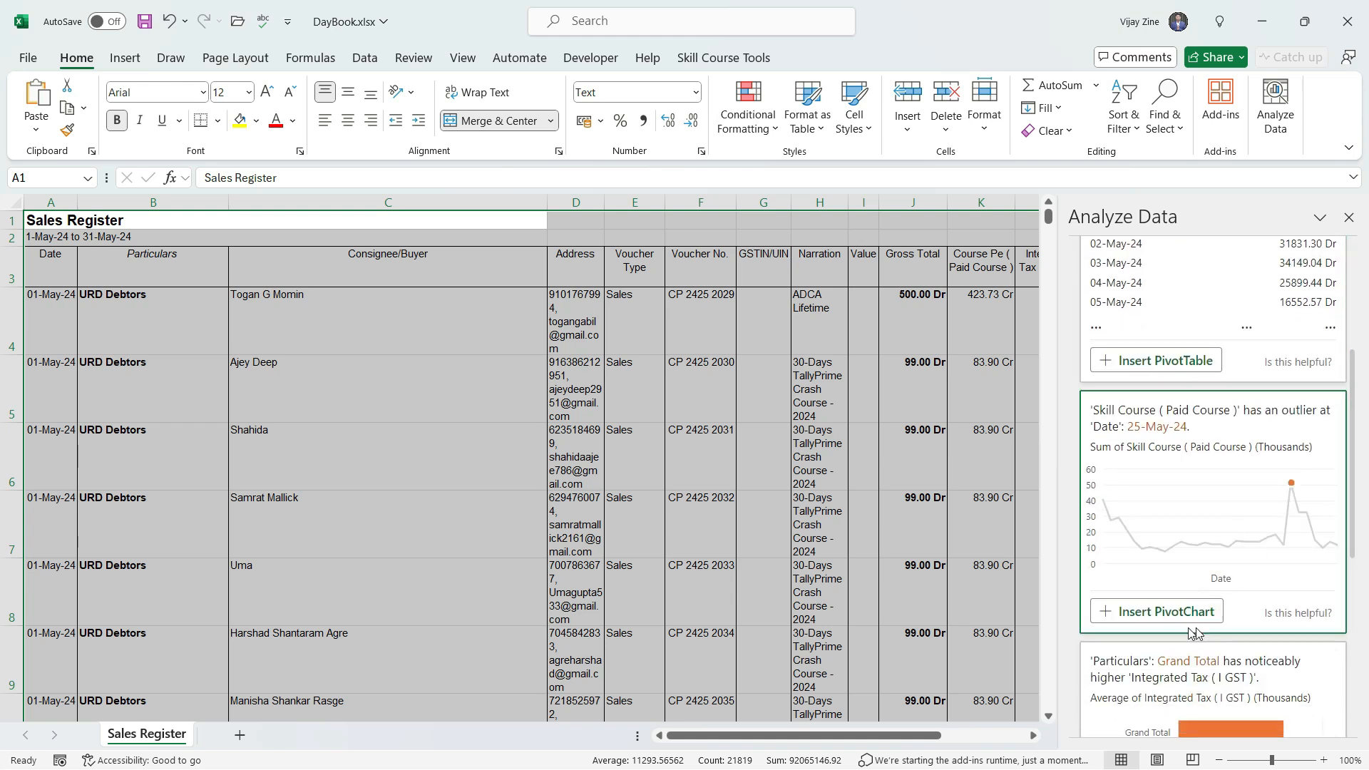
scroll(1176, 606, down, 3)
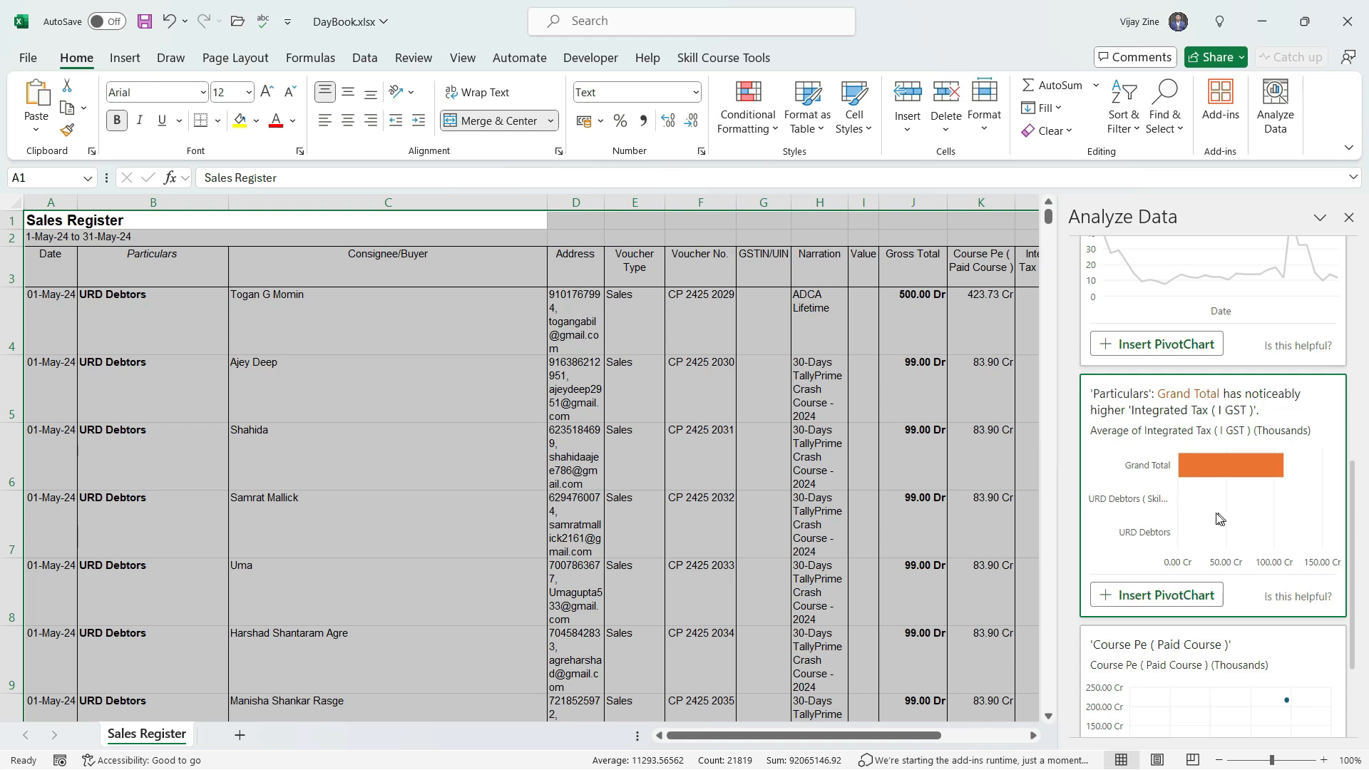
scroll(1234, 516, down, 2)
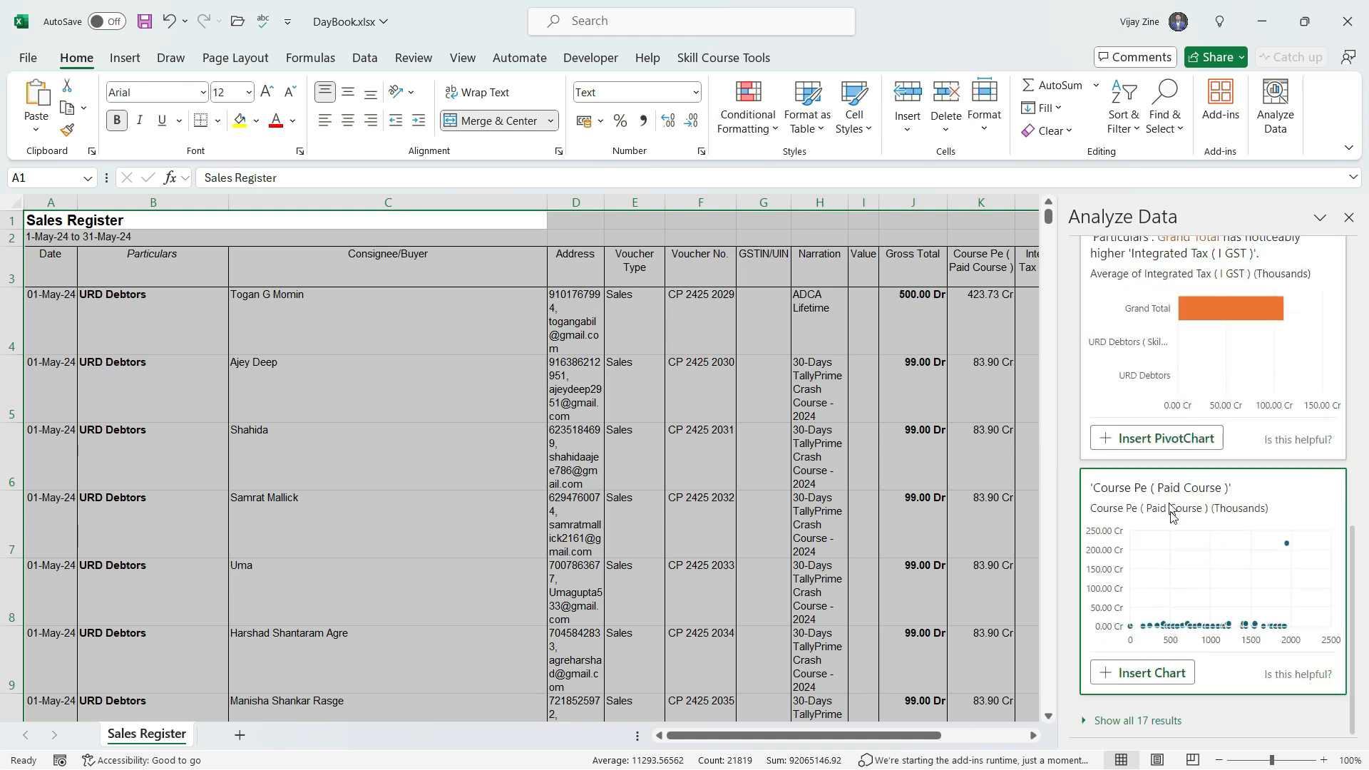
click(1135, 720)
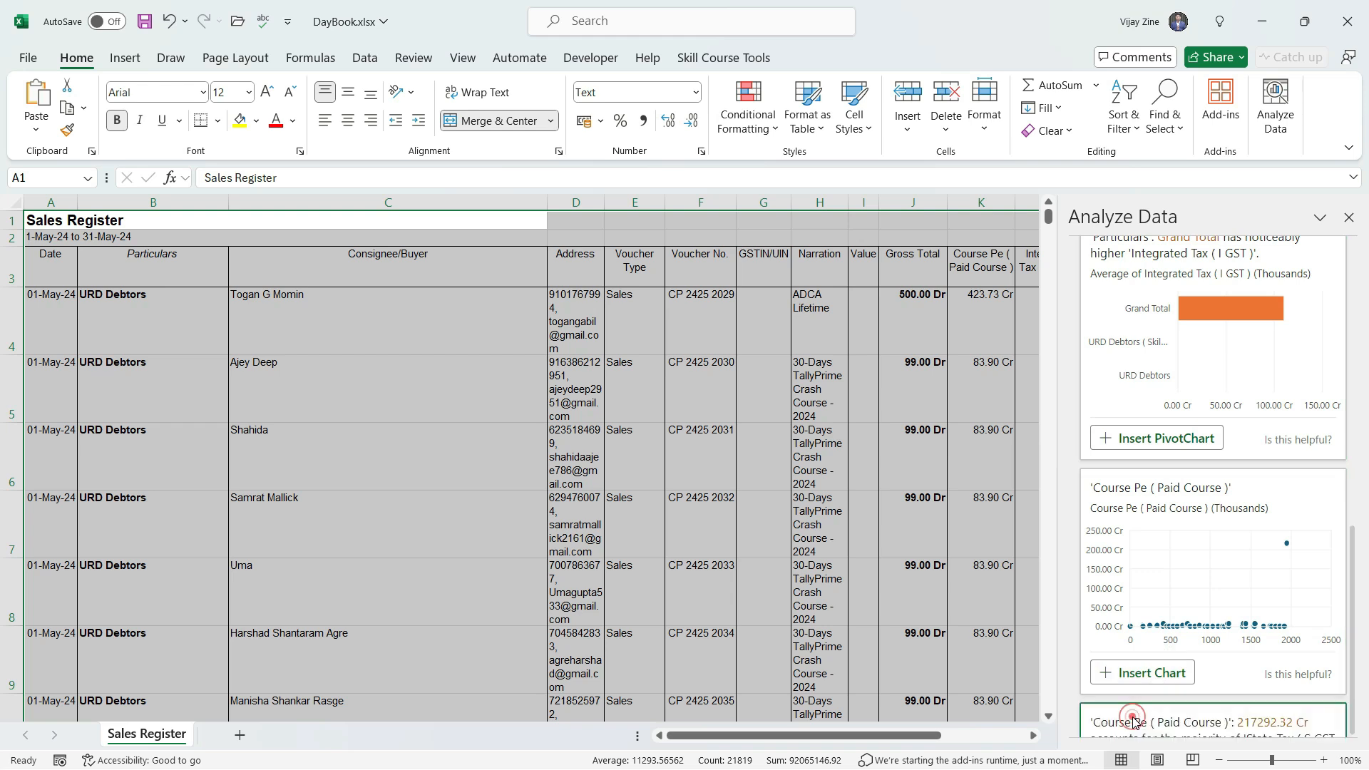
scroll(1175, 575, down, 1)
scroll(1174, 575, down, 2)
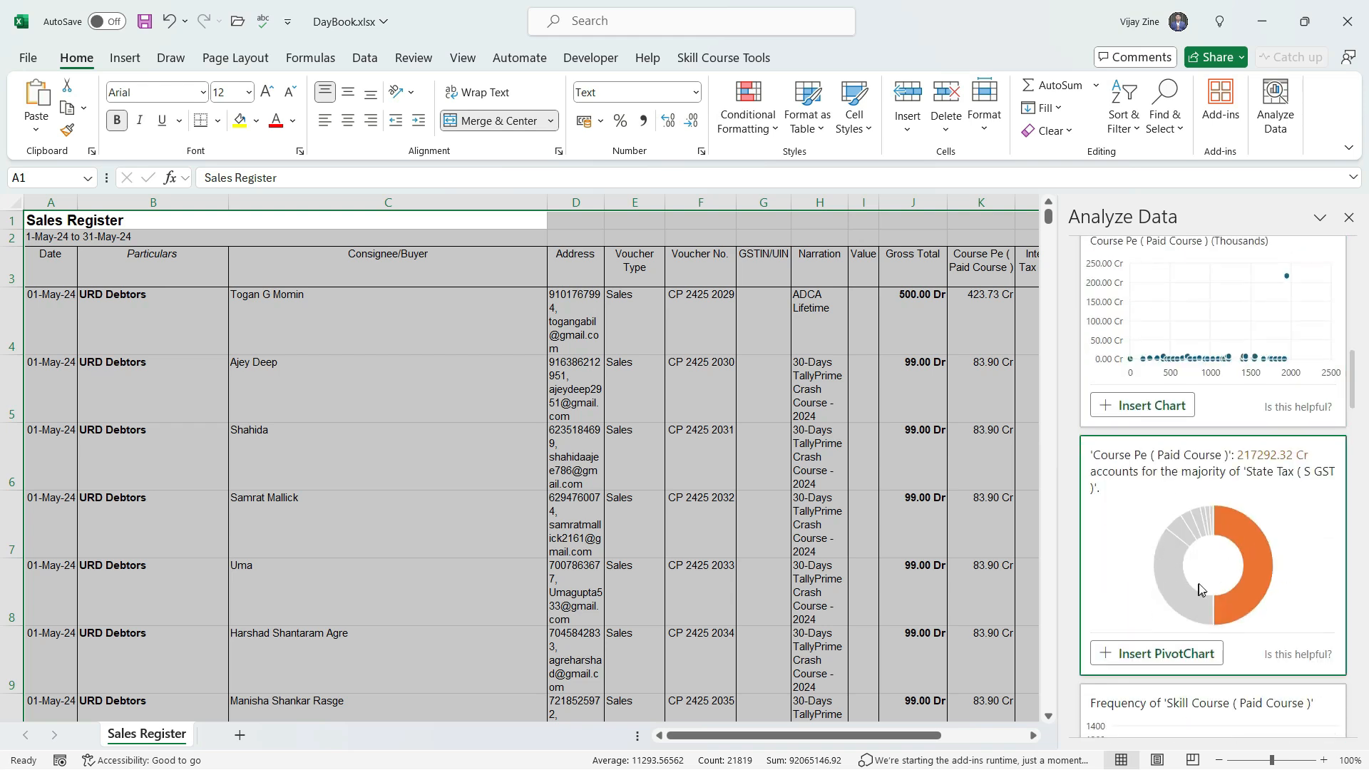
scroll(1201, 591, down, 1)
scroll(1201, 589, down, 2)
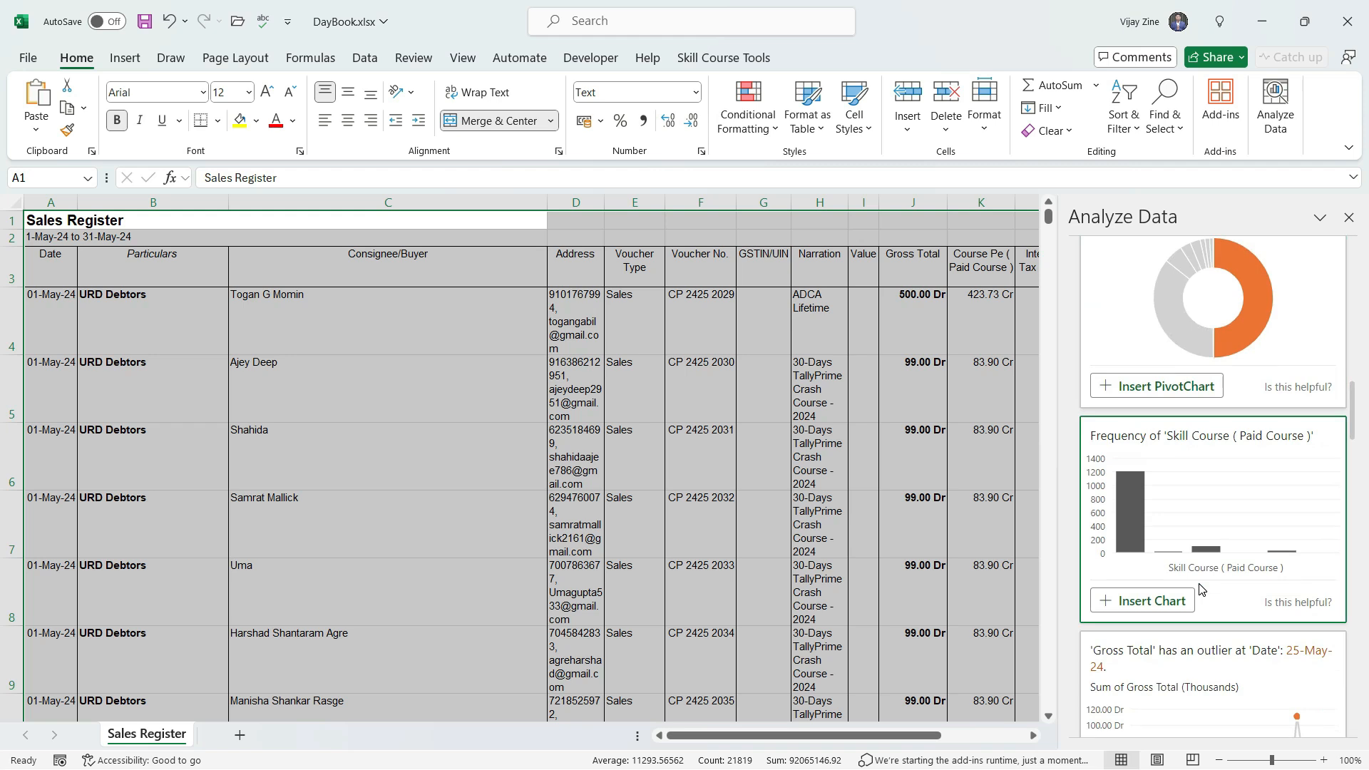
scroll(1199, 589, down, 2)
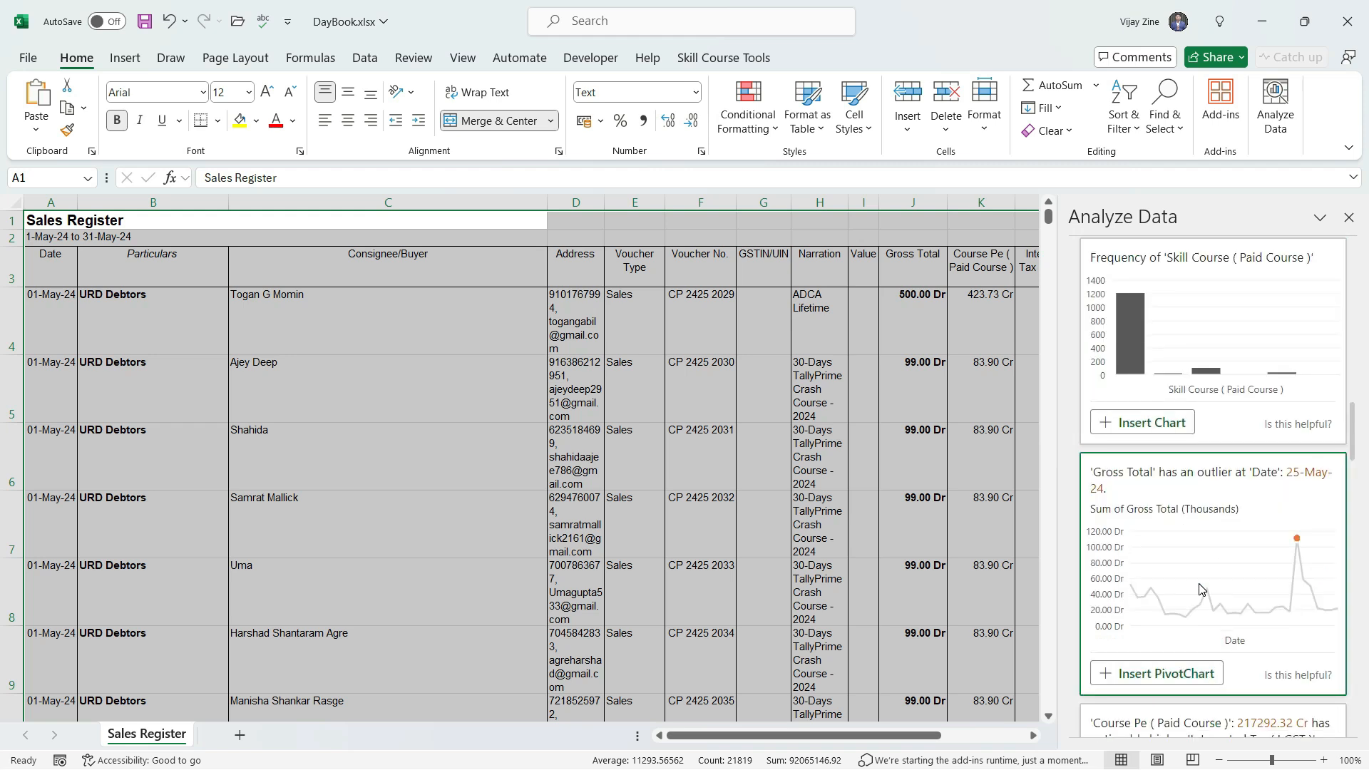
scroll(1199, 589, down, 4)
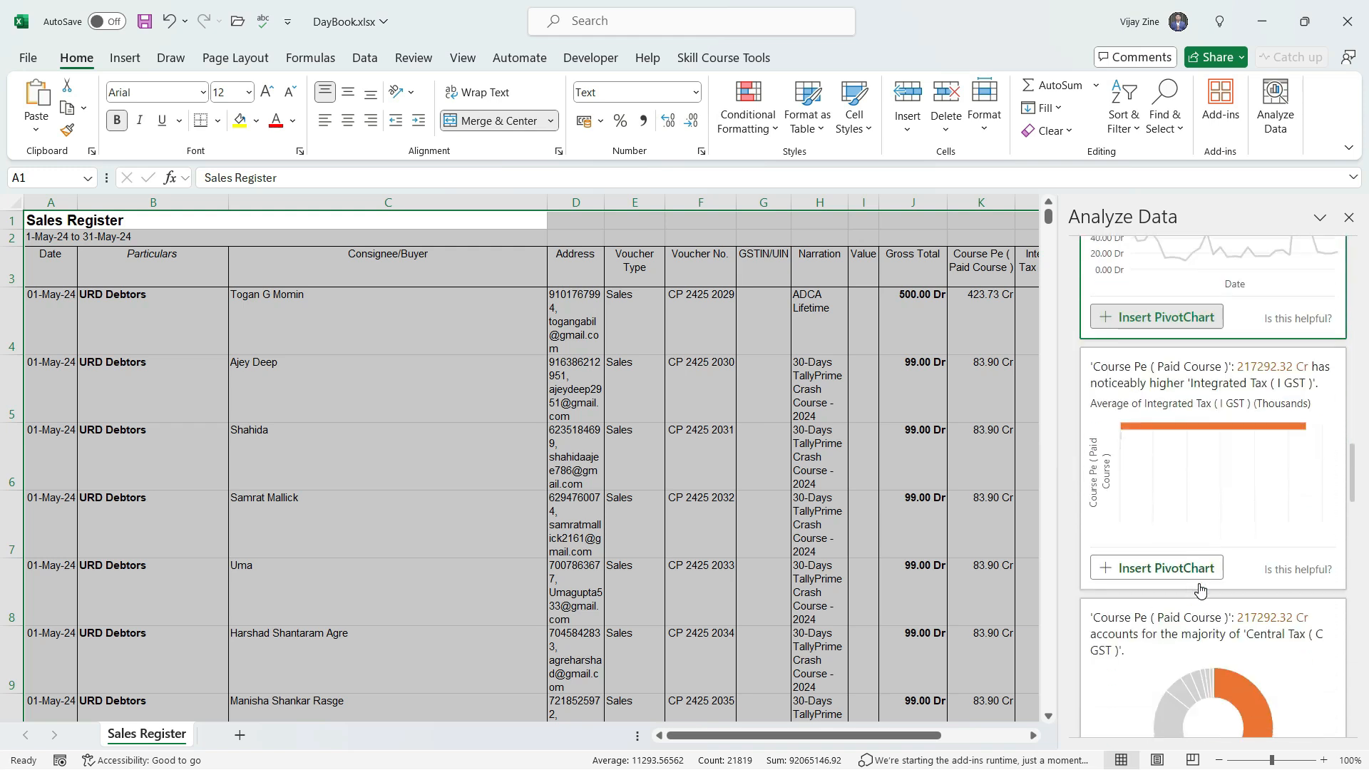
scroll(1200, 589, down, 5)
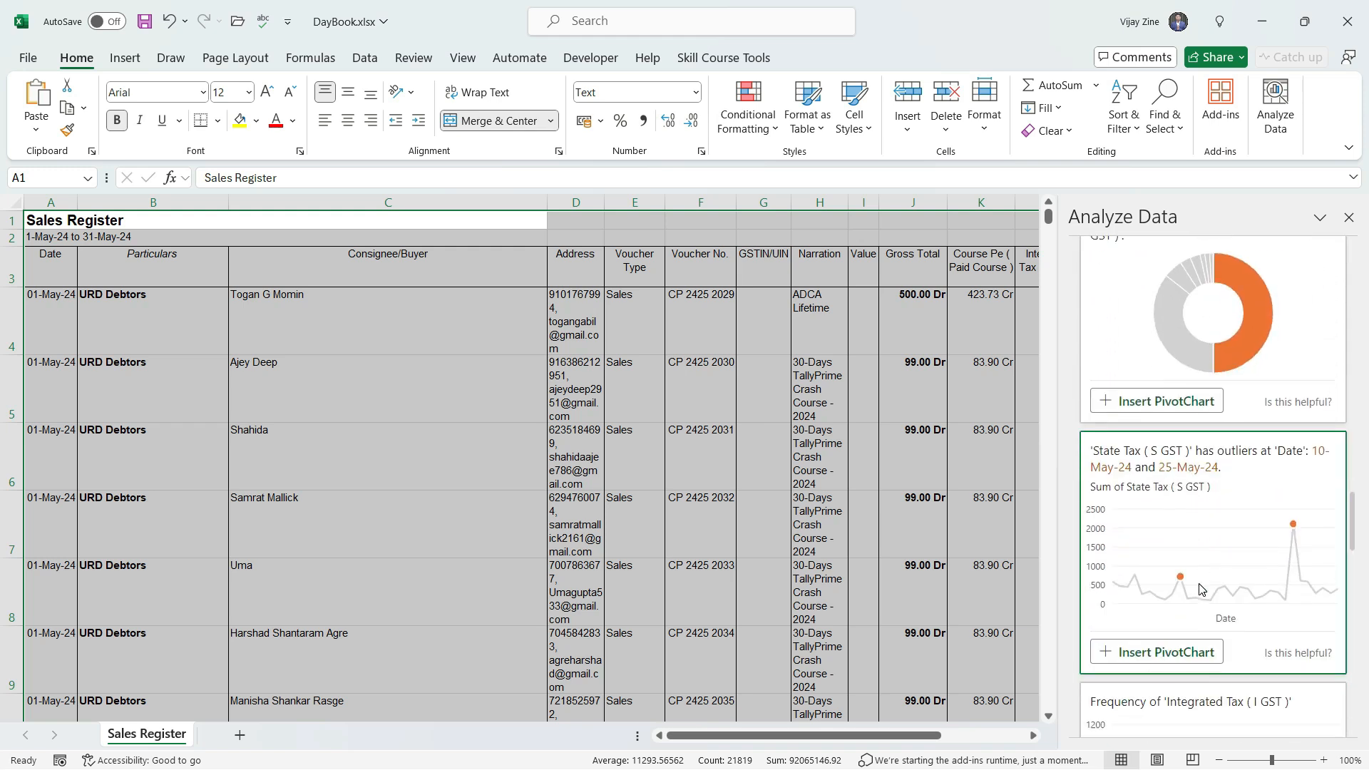
scroll(1200, 589, down, 8)
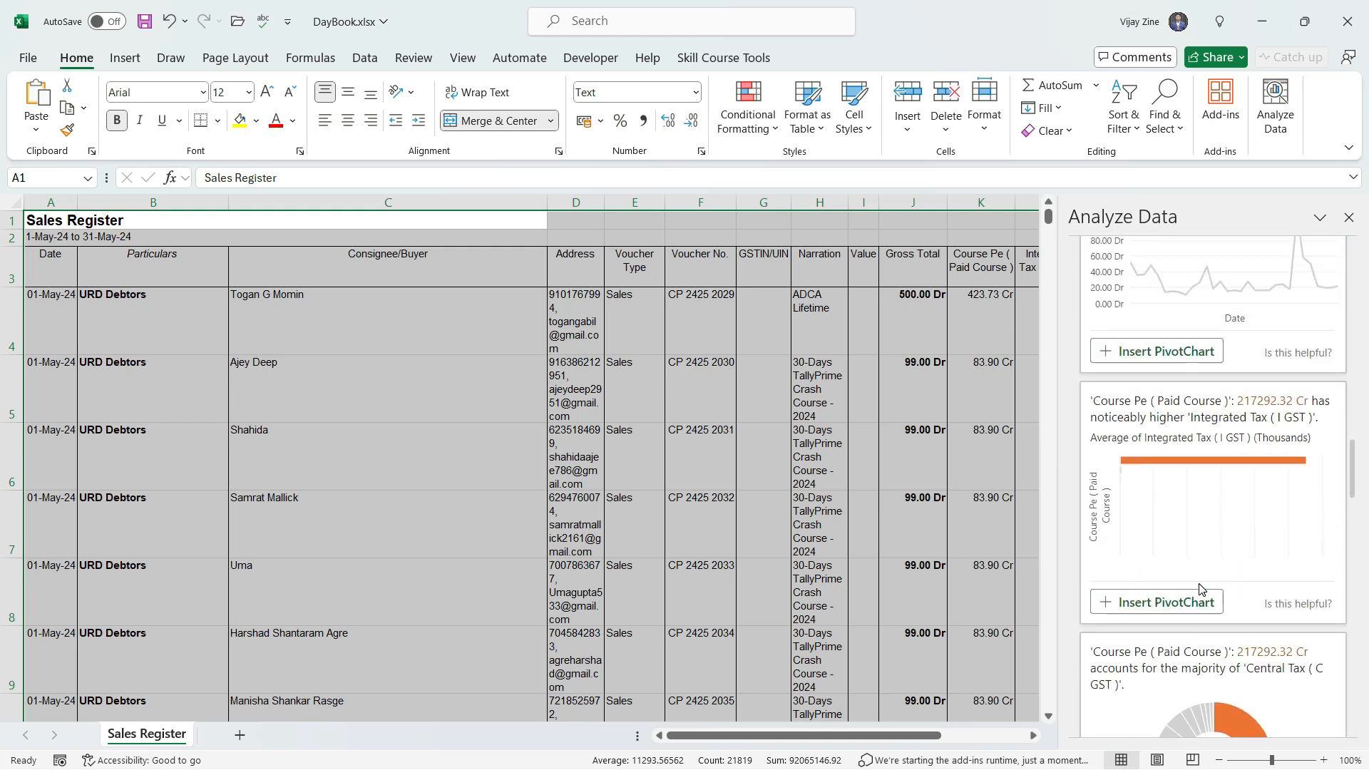
scroll(1199, 589, up, 15)
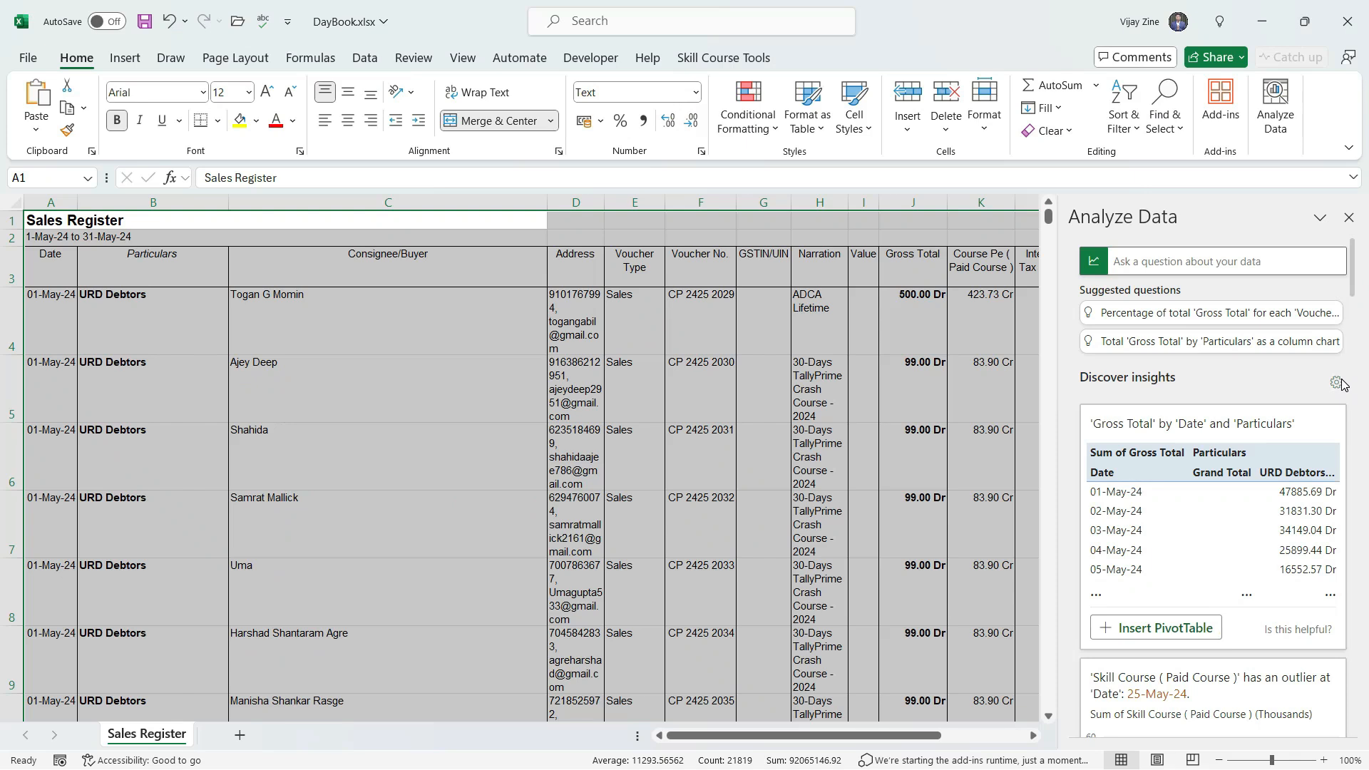
Limit the insight fields to Date, Particulars, Voucher Type, Voucher No., Narration and Gross Total, and update the analysis
click(1337, 383)
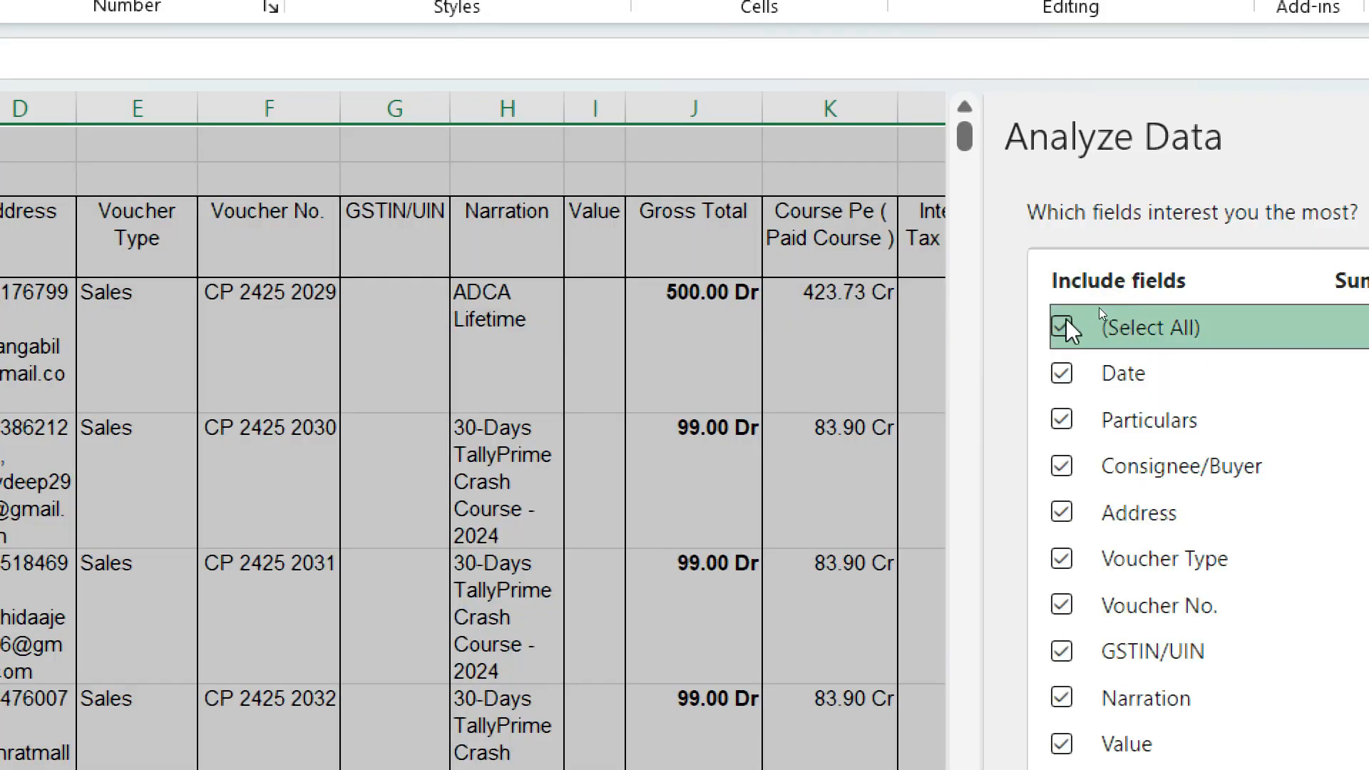
click(1099, 310)
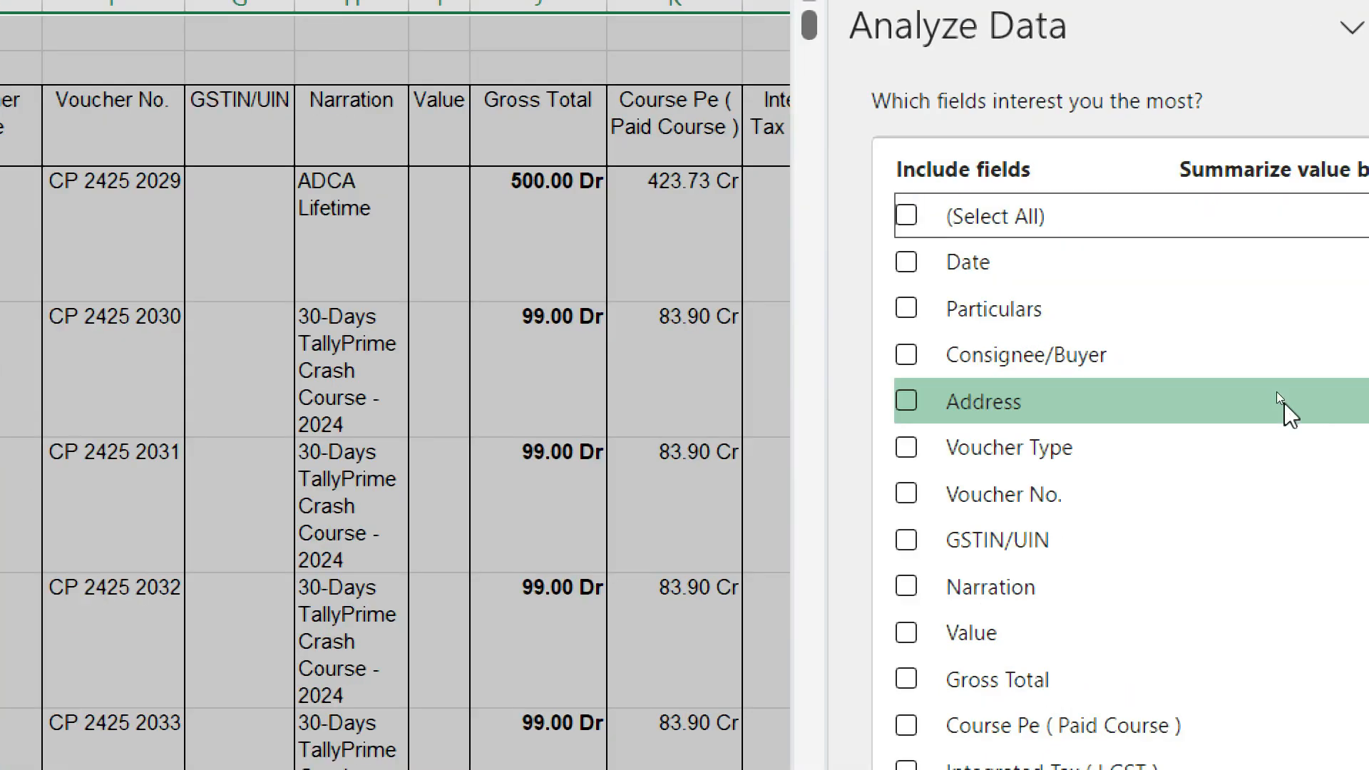
click(906, 263)
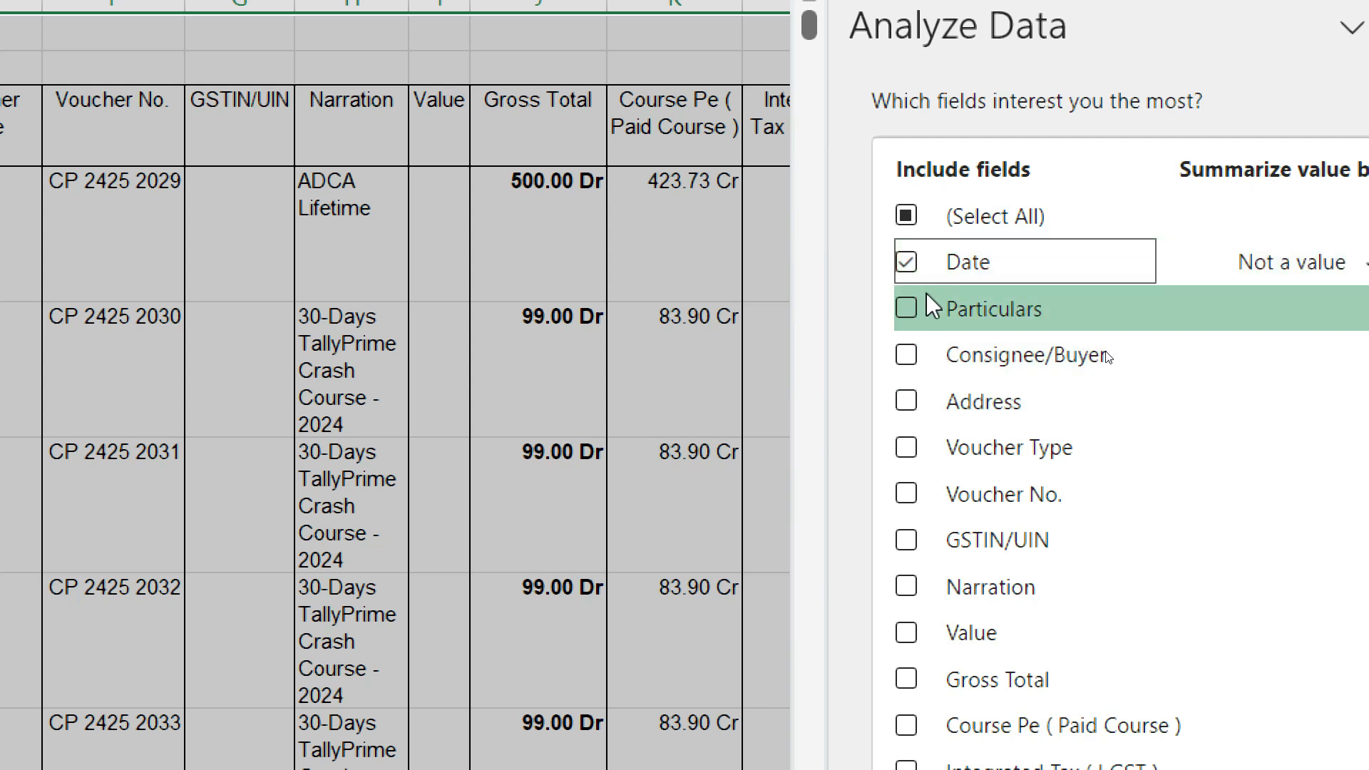
click(905, 309)
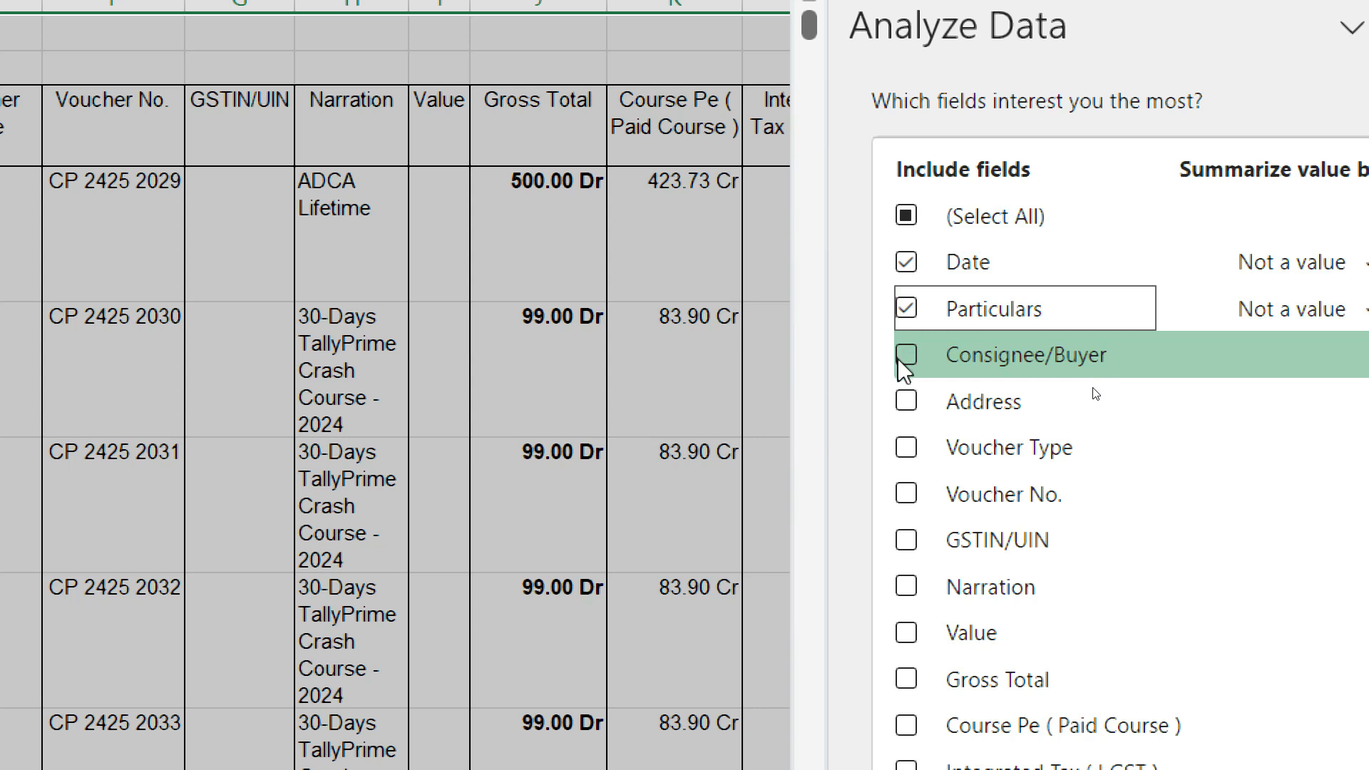
click(901, 495)
click(901, 447)
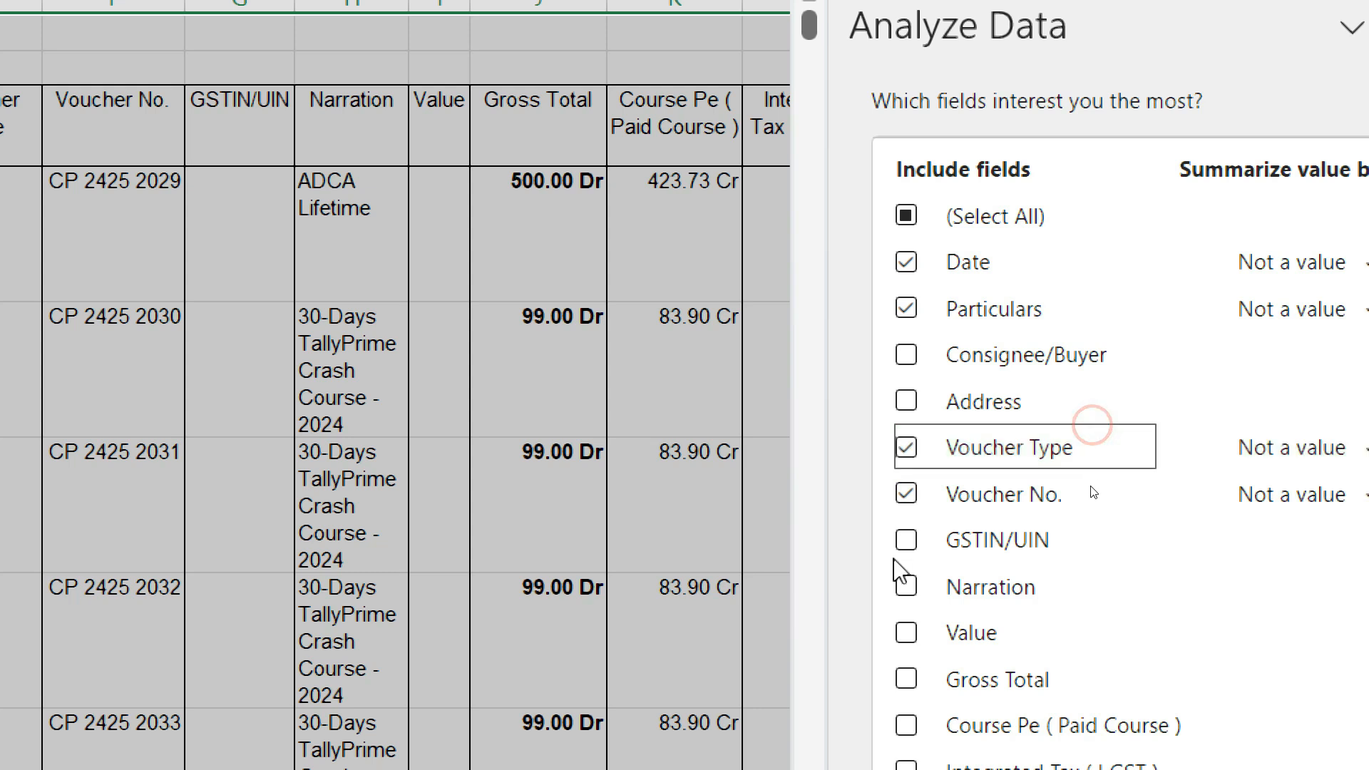
click(904, 586)
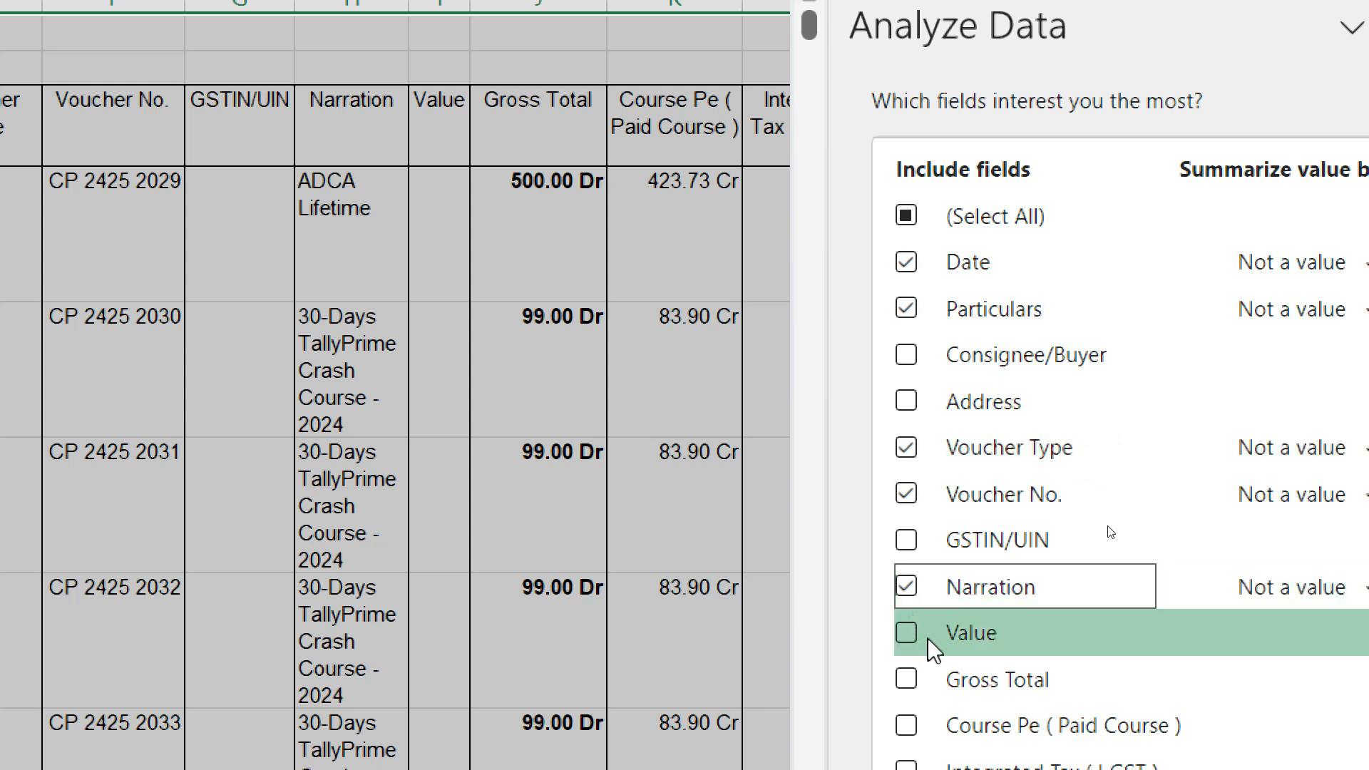
click(908, 681)
scroll(912, 741, down, 3)
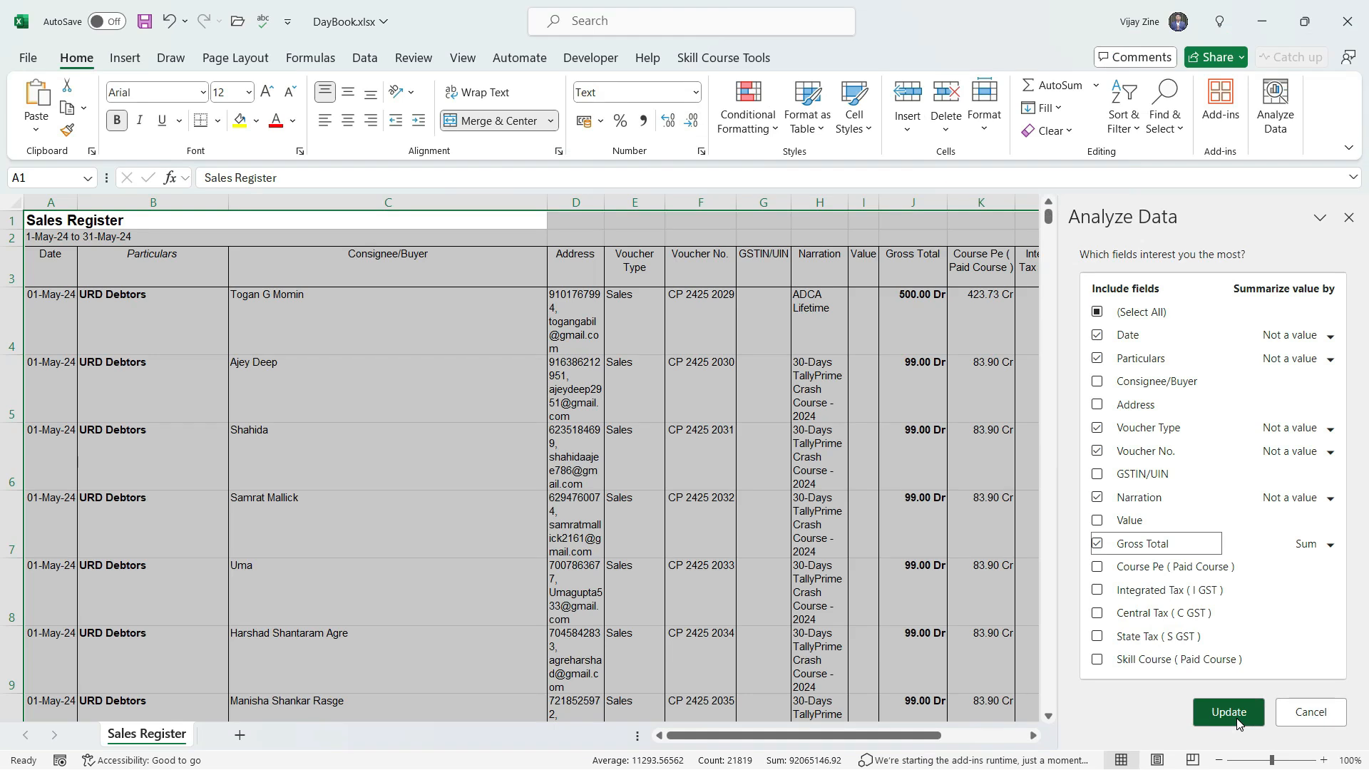
click(1230, 713)
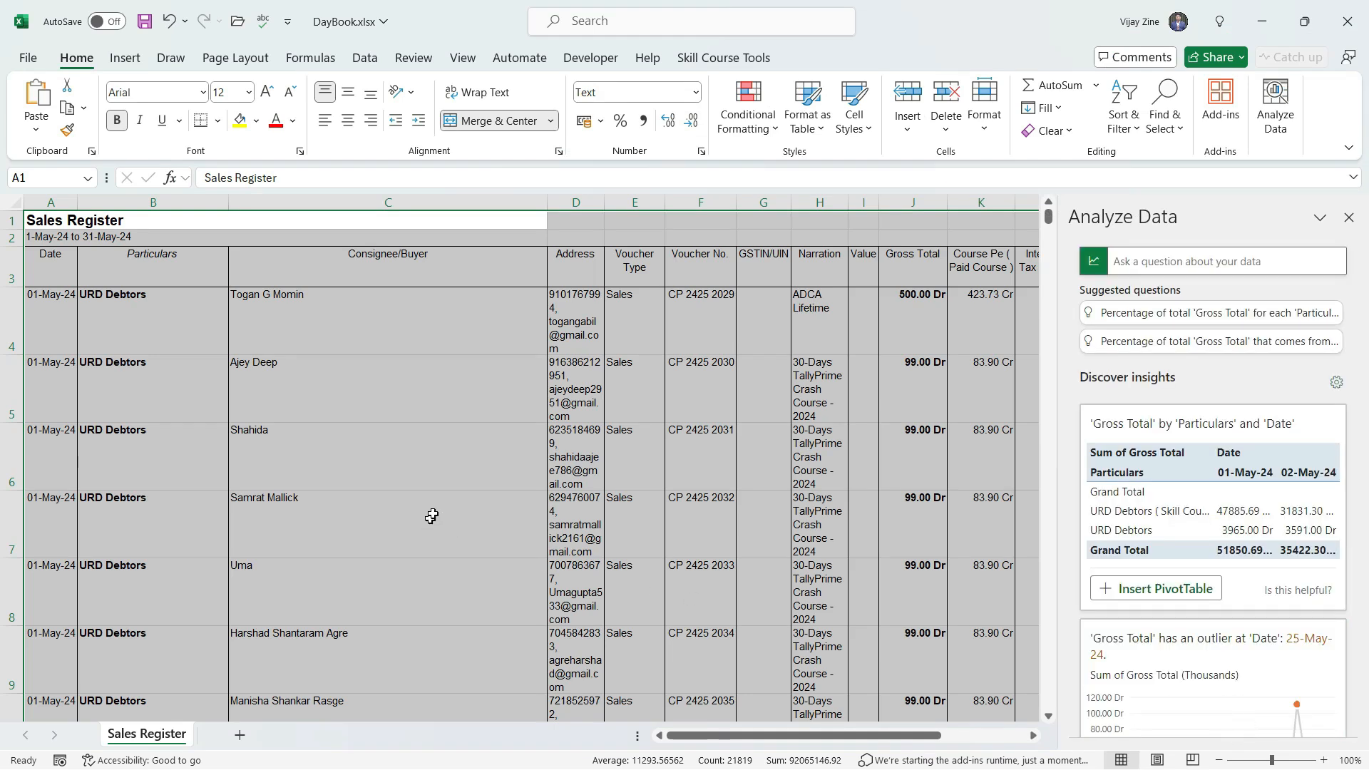
Review the updated insights and insert the suggested PivotTable of 'Gross Total' by 'Particulars' and 'Date' on a new sheet
scroll(1153, 572, down, 8)
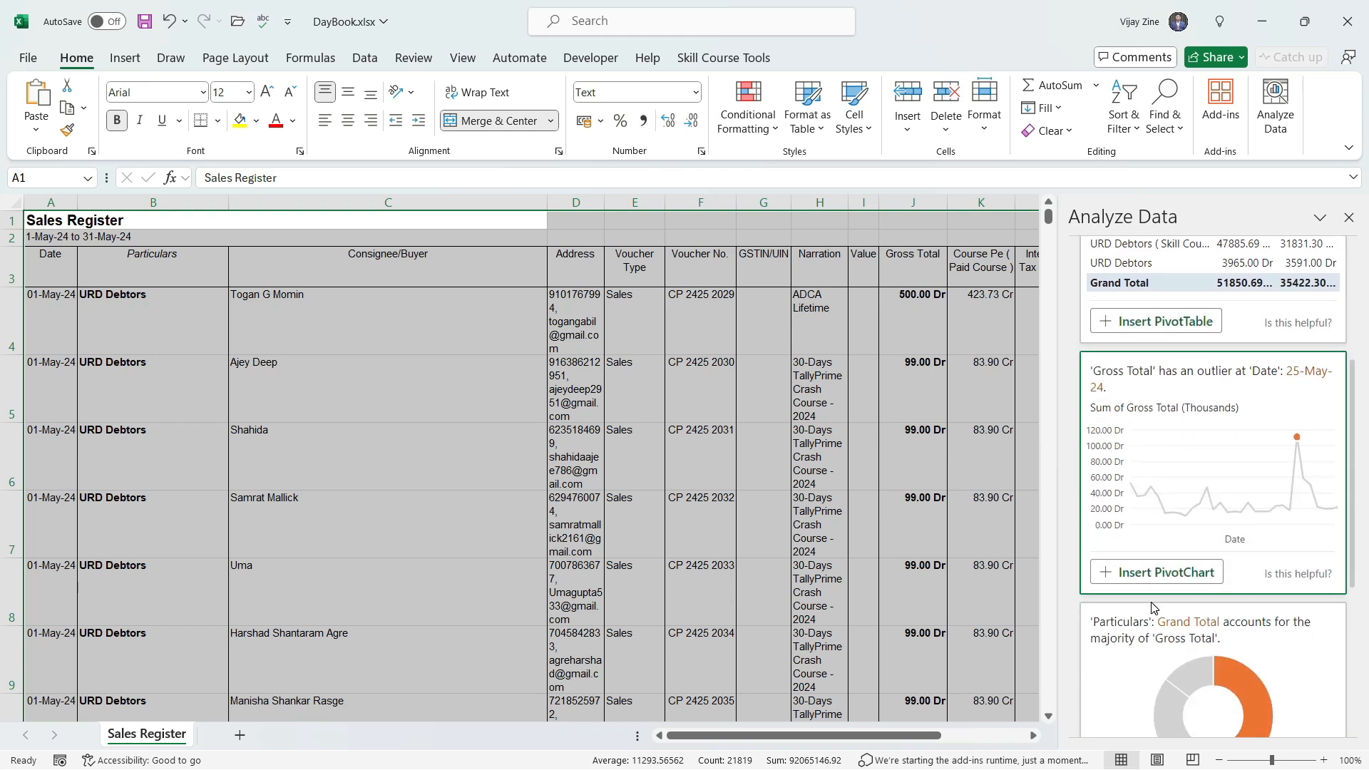
scroll(1153, 607, down, 1)
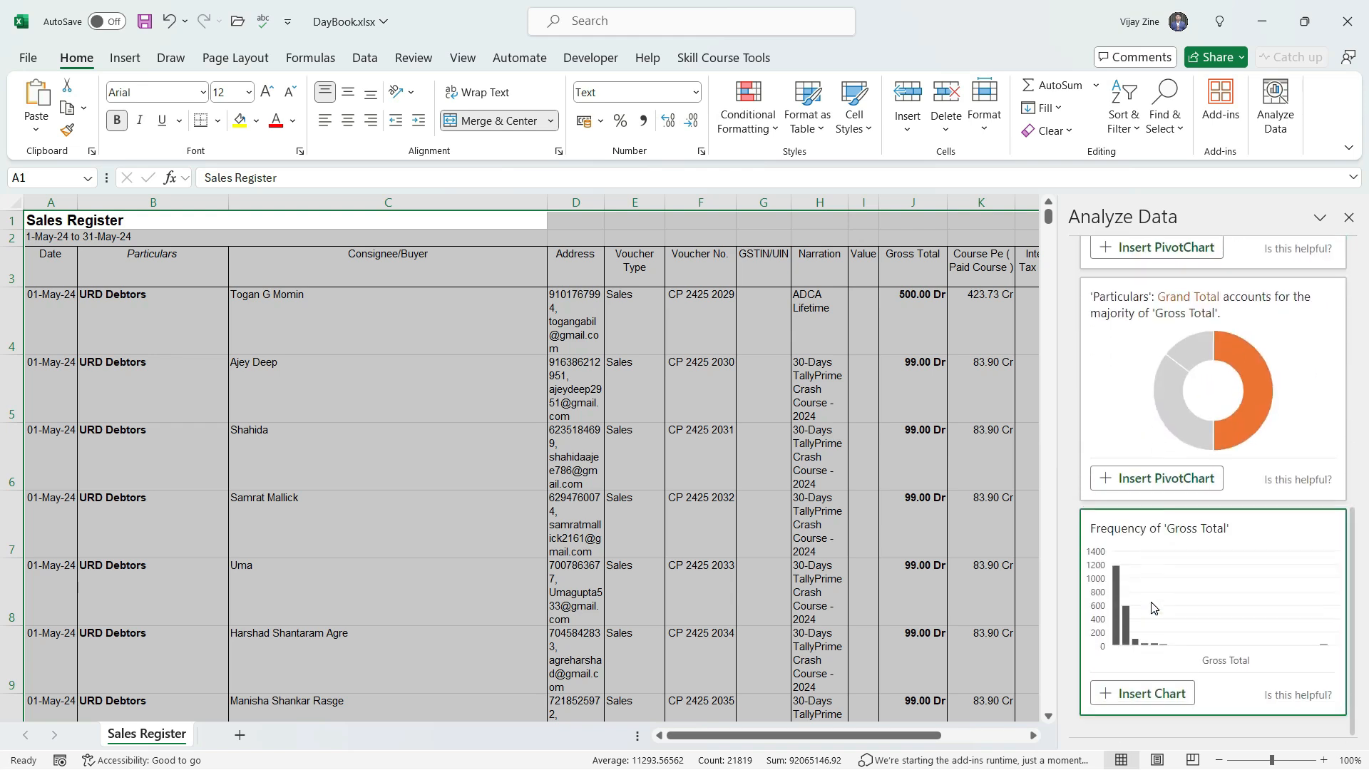
scroll(1153, 608, up, 10)
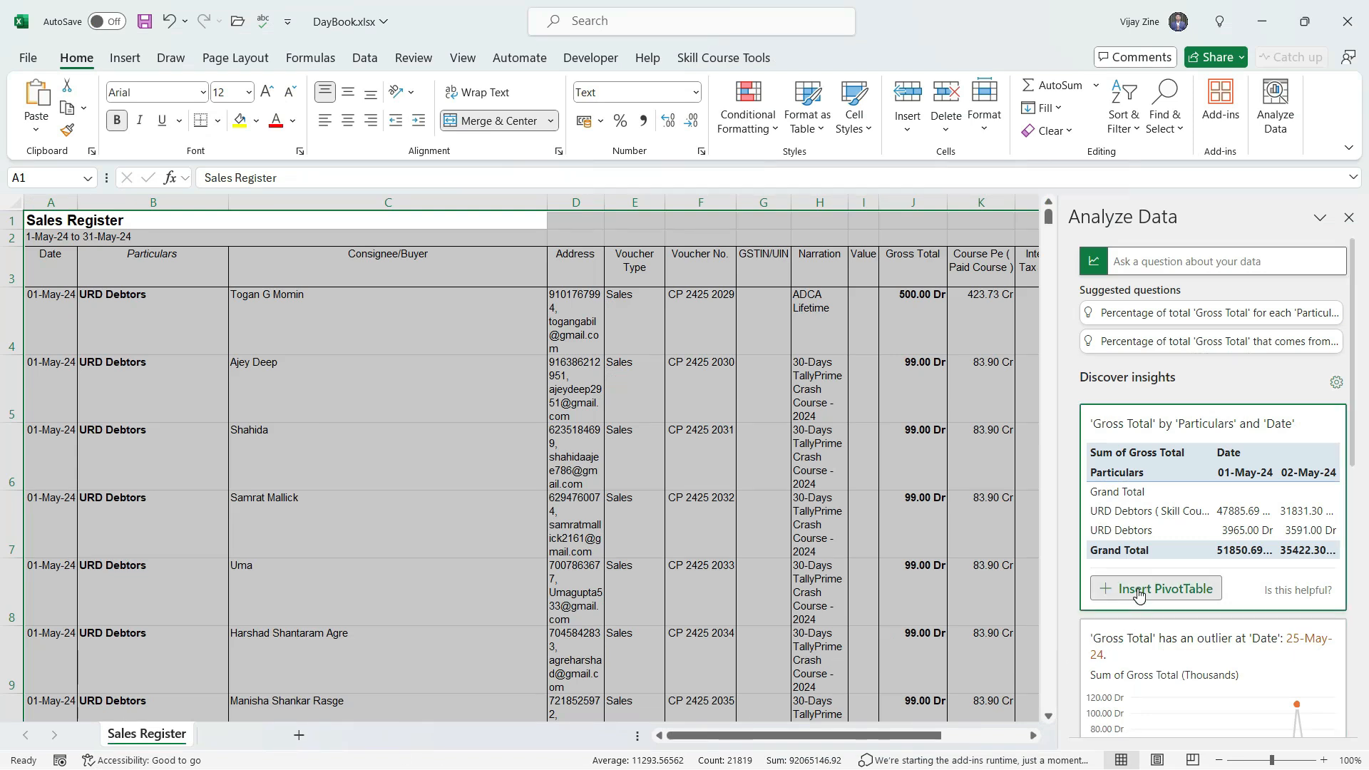
click(1139, 594)
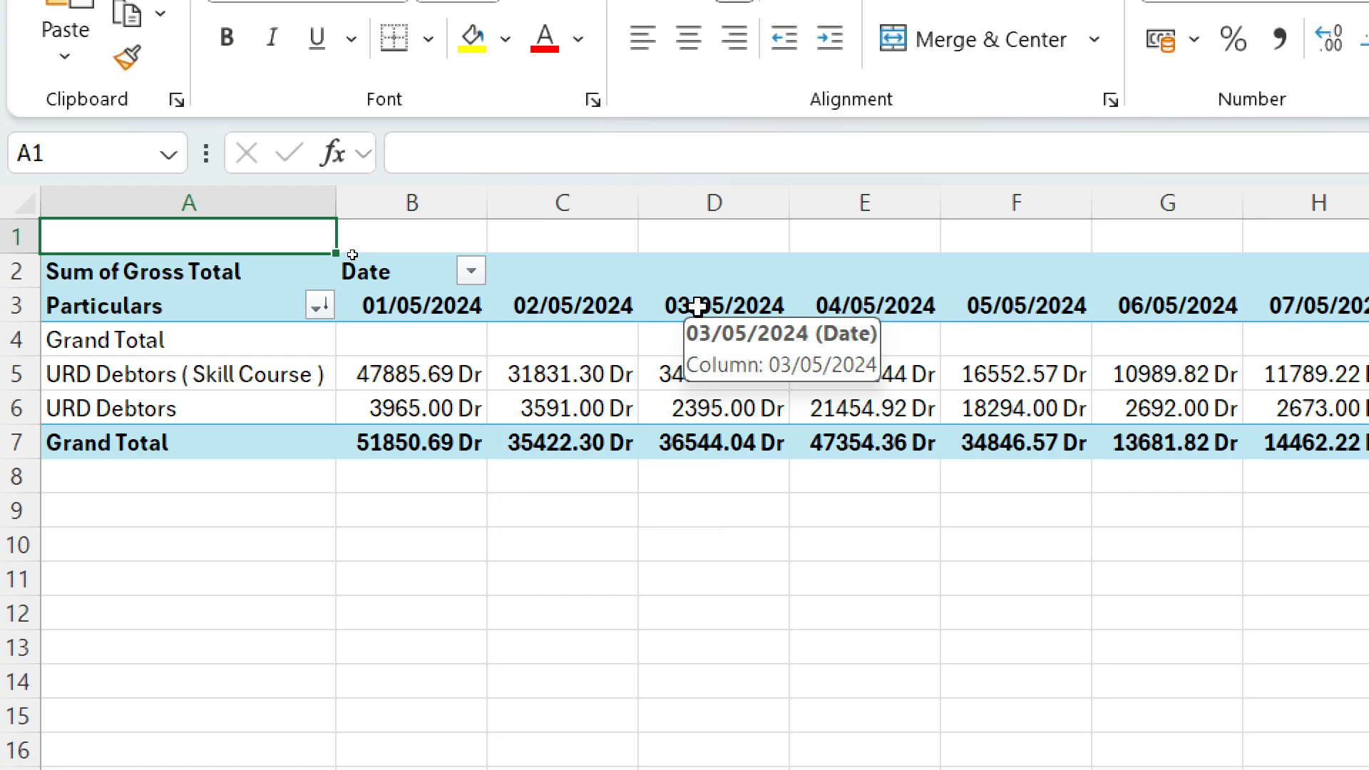
mouse_move(704, 376)
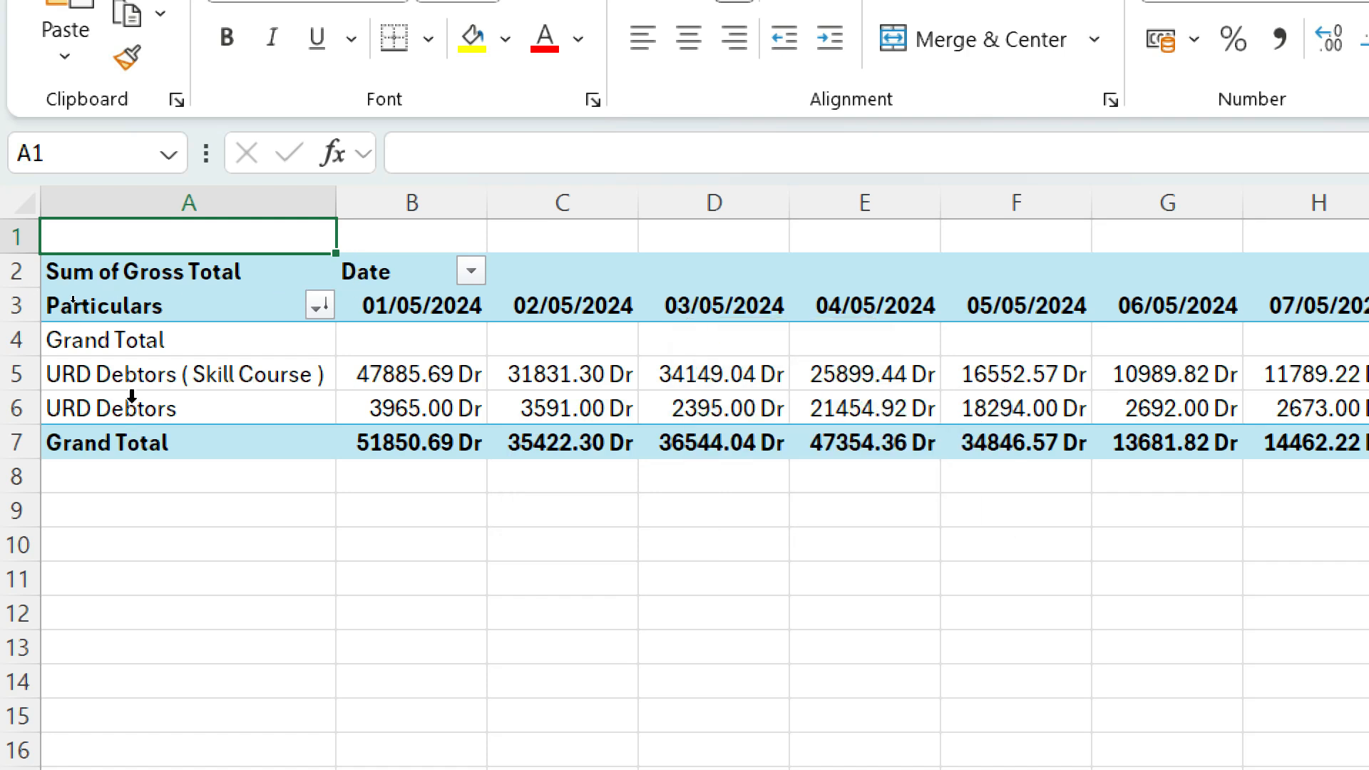
mouse_move(154, 381)
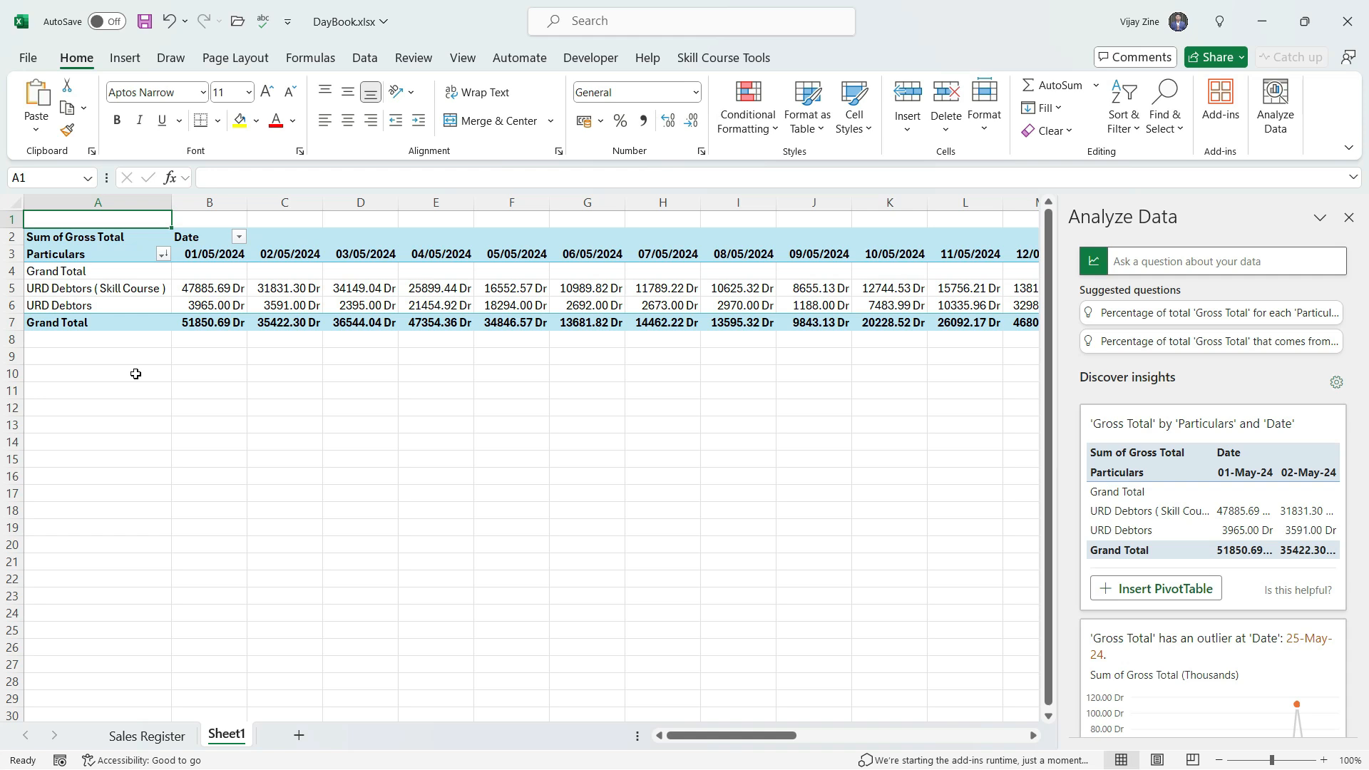
From the Sales Register insights, insert the PivotChart of the 'Gross Total' outlier by 'Date' and enlarge the chart on its new sheet
click(118, 738)
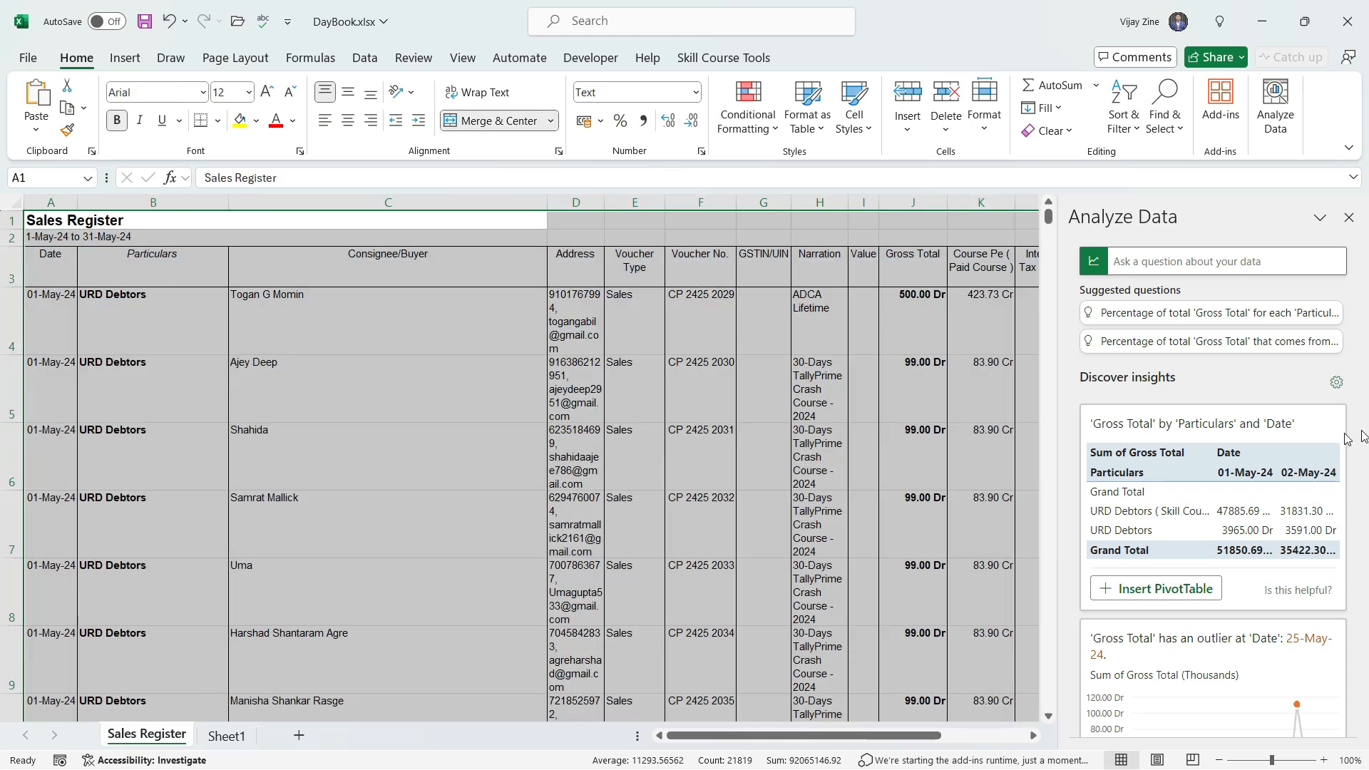
scroll(1246, 493, down, 3)
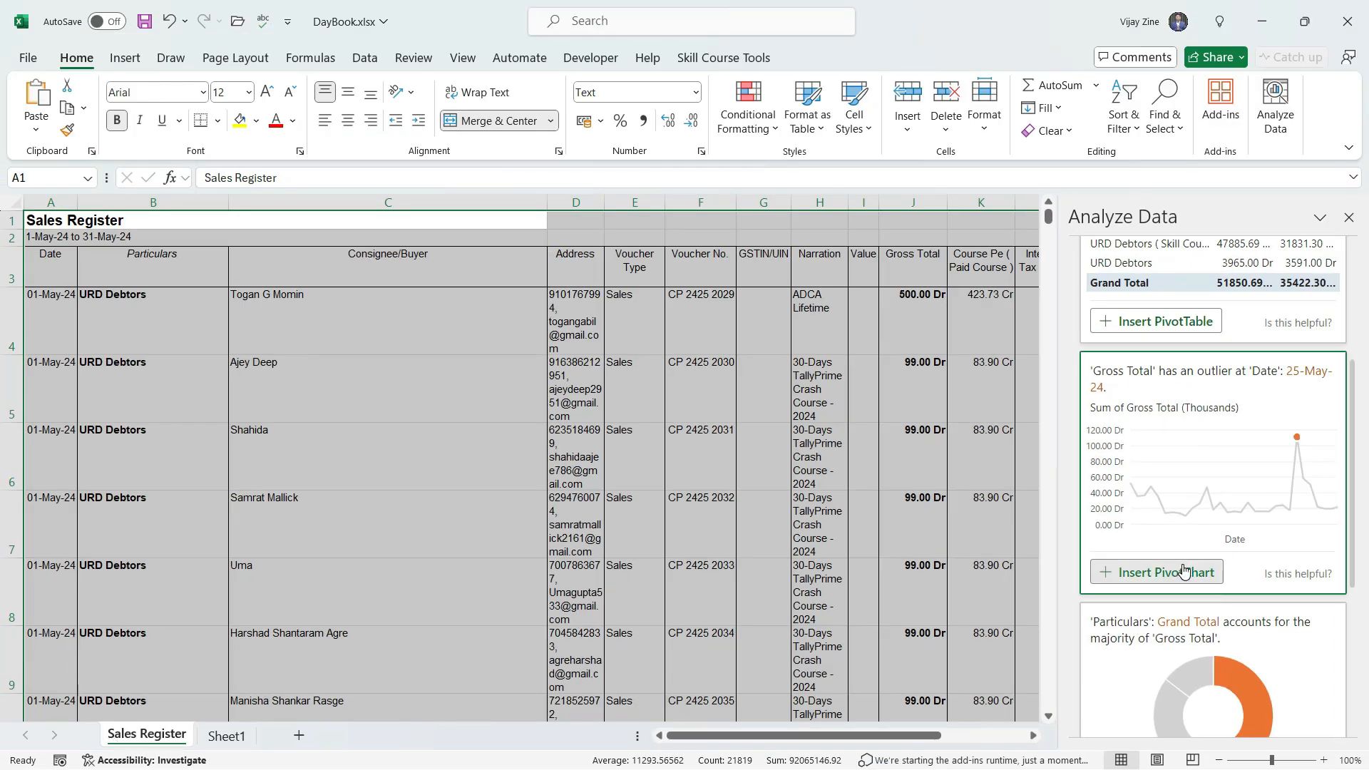
click(1185, 576)
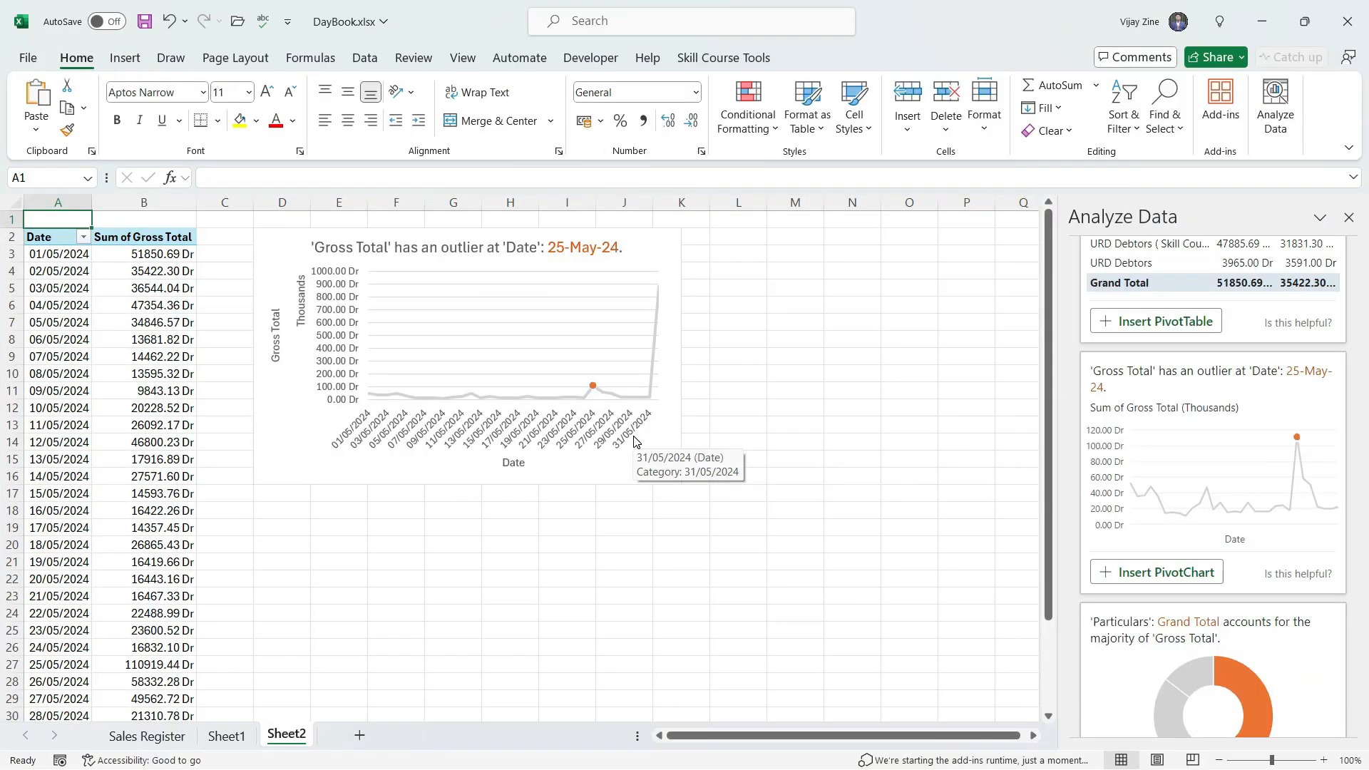
click(1242, 588)
drag(682, 485, 855, 656)
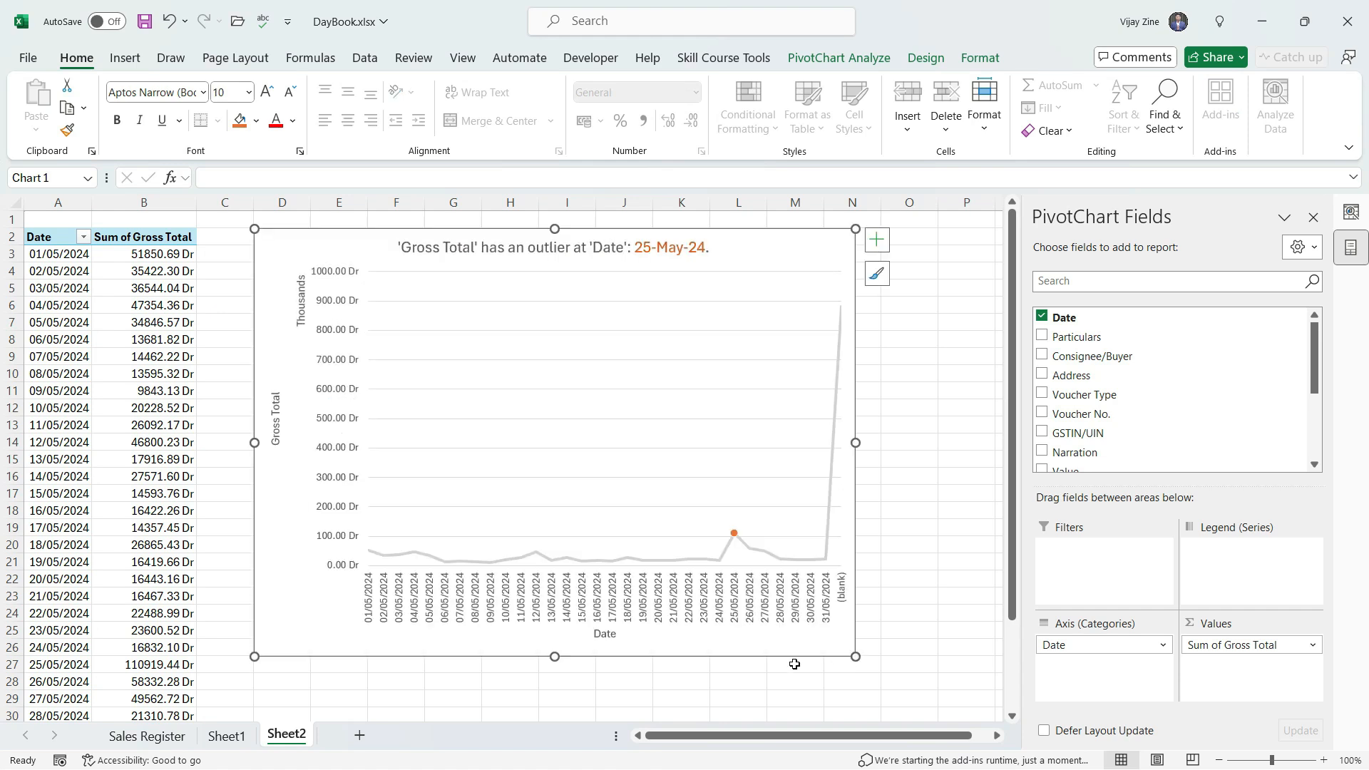
Try adding Consignee/Buyer and then Narration to the PivotChart, removing each field again
click(1042, 356)
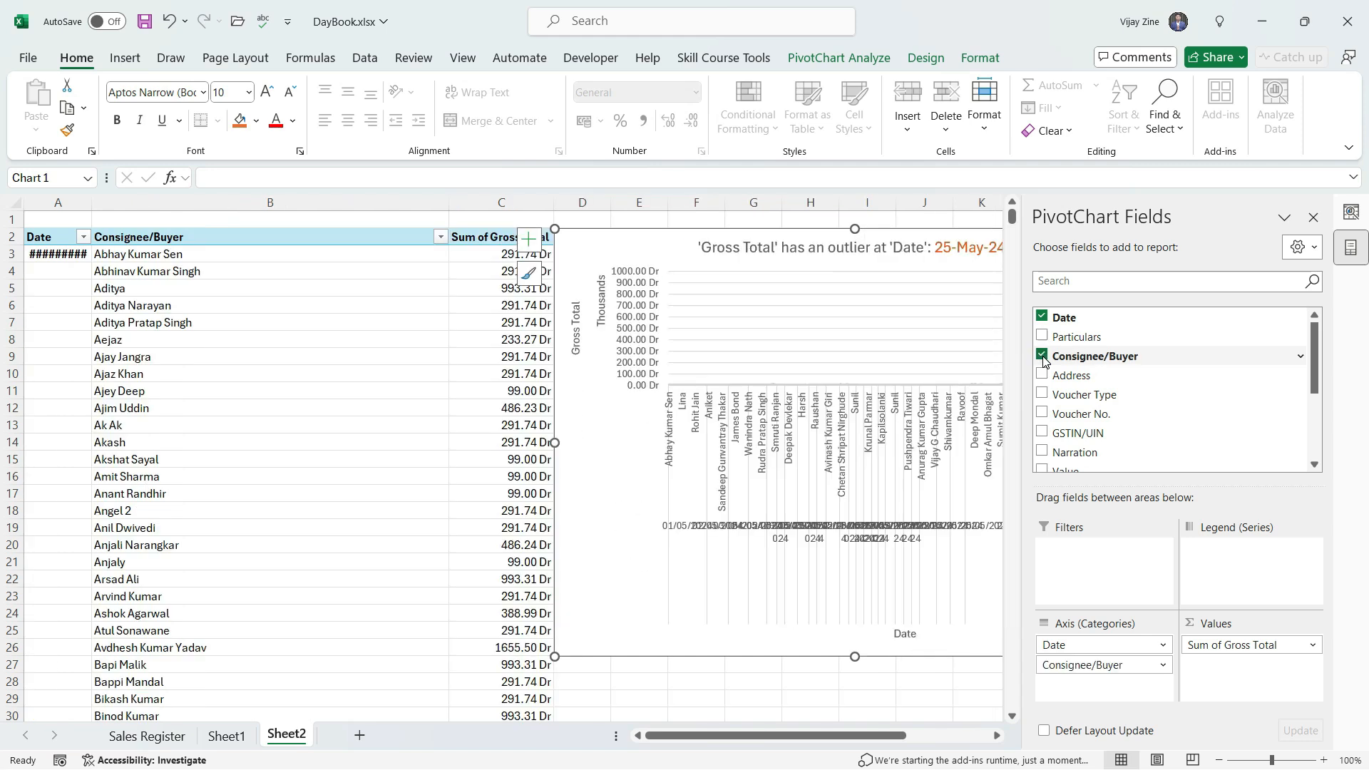
click(1043, 355)
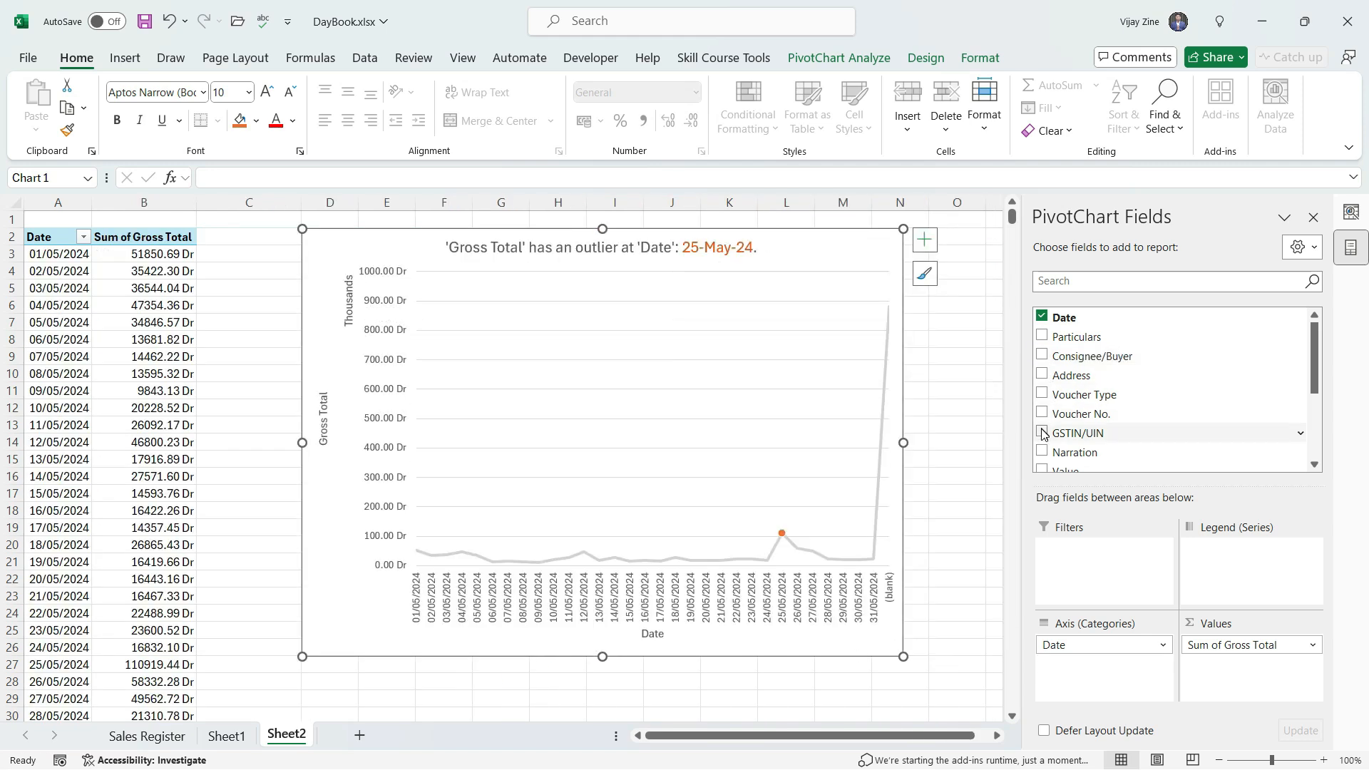
click(1043, 452)
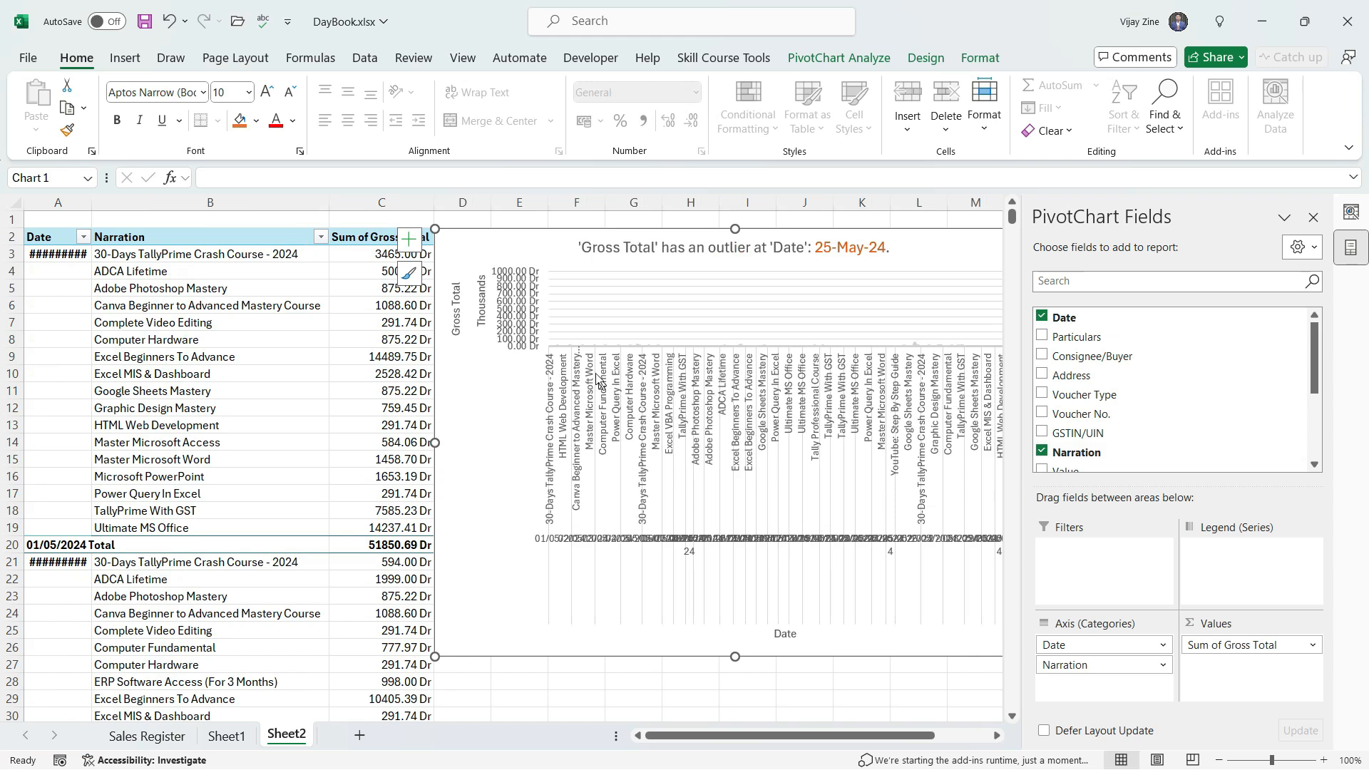
click(1042, 452)
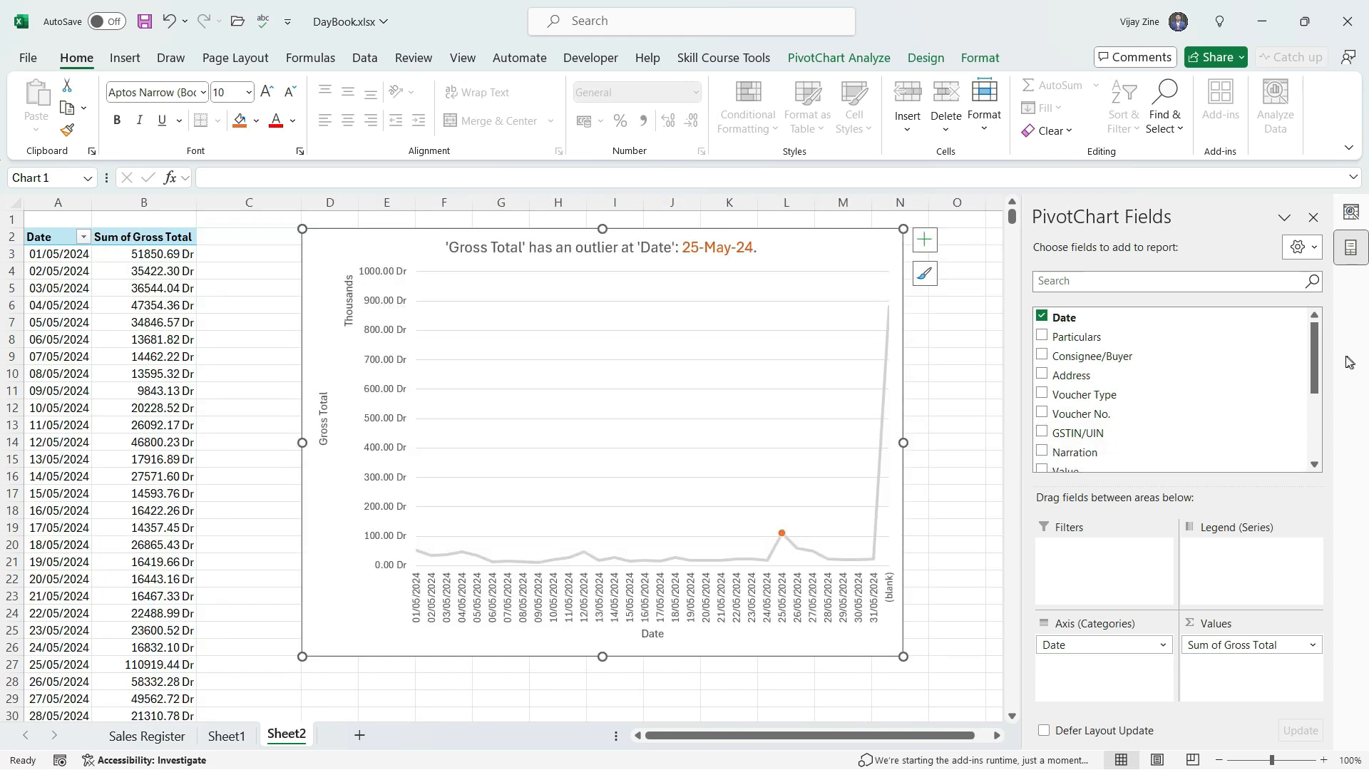
Look through the remaining PivotChart fields and return to the Sales Register sheet
drag(1312, 354, 1322, 415)
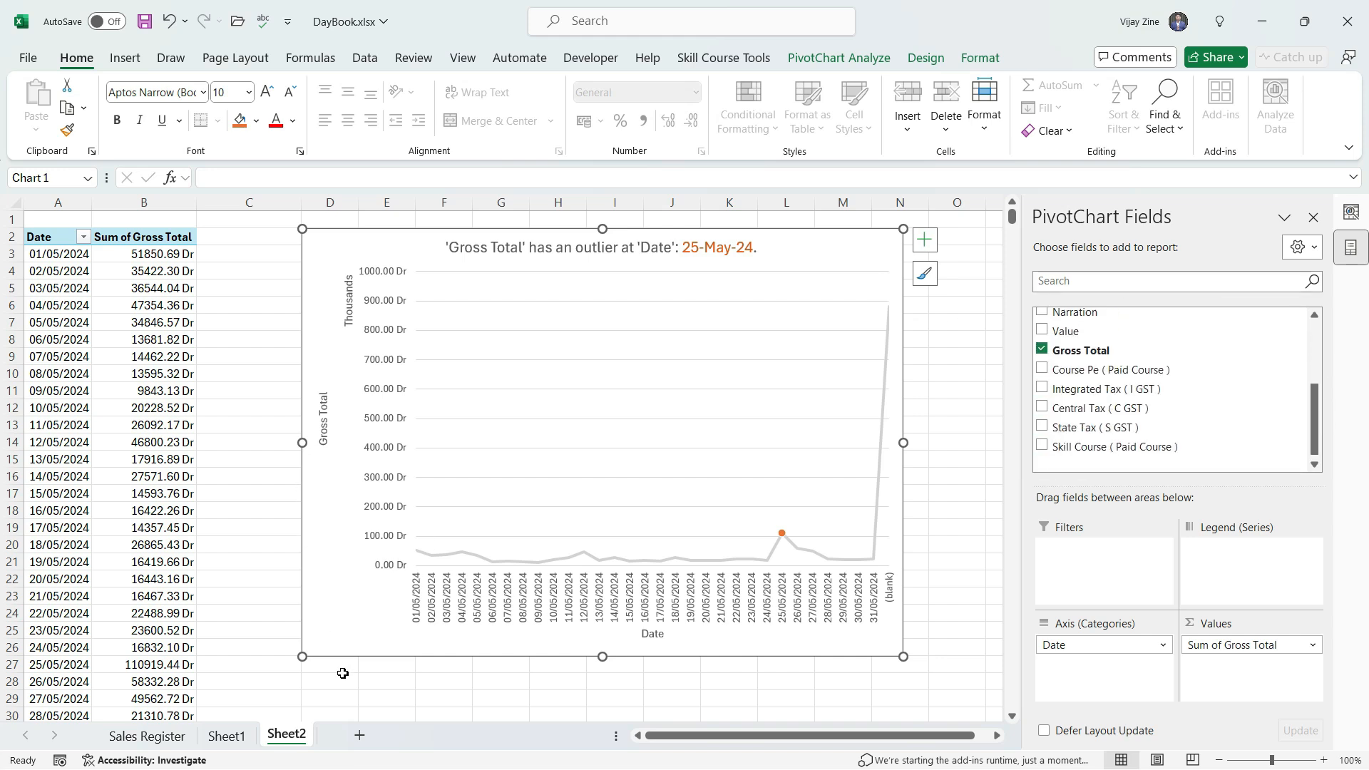
click(151, 735)
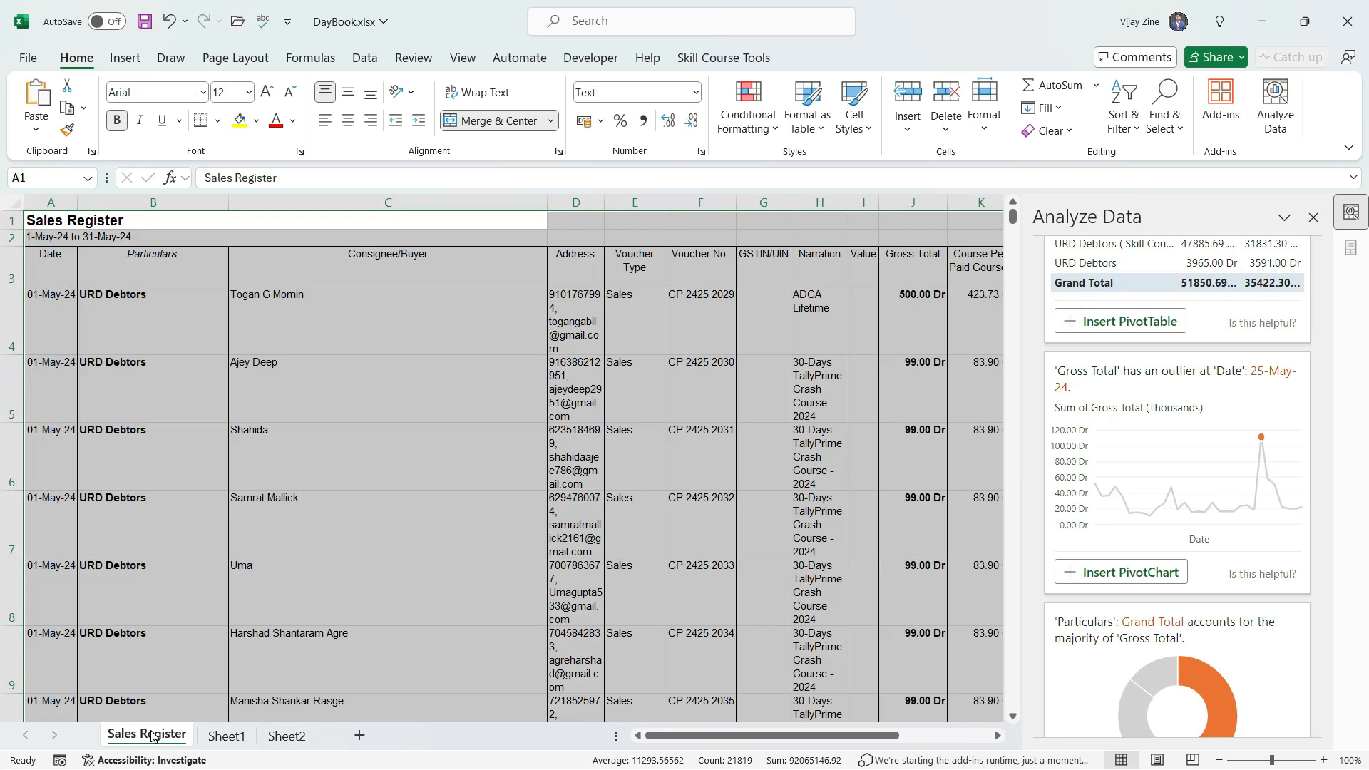